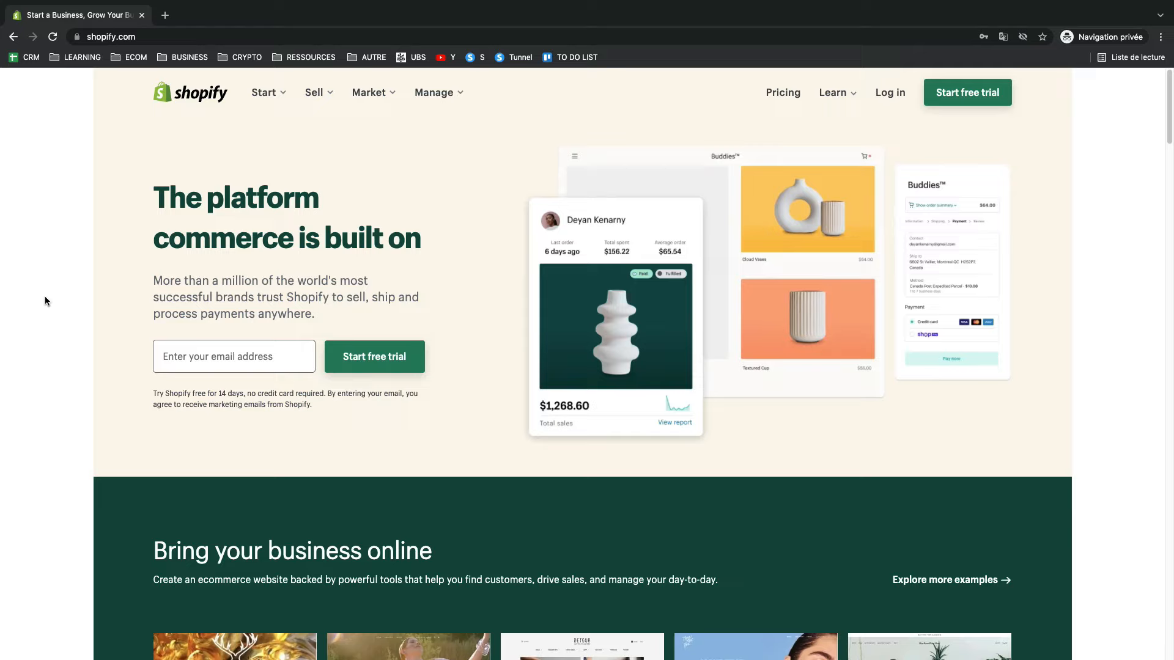
- Open the free 14-day trial sign-up form from the Shopify home page and go to the store name field
{"action": "left_click", "coordinate": [86, 36]}
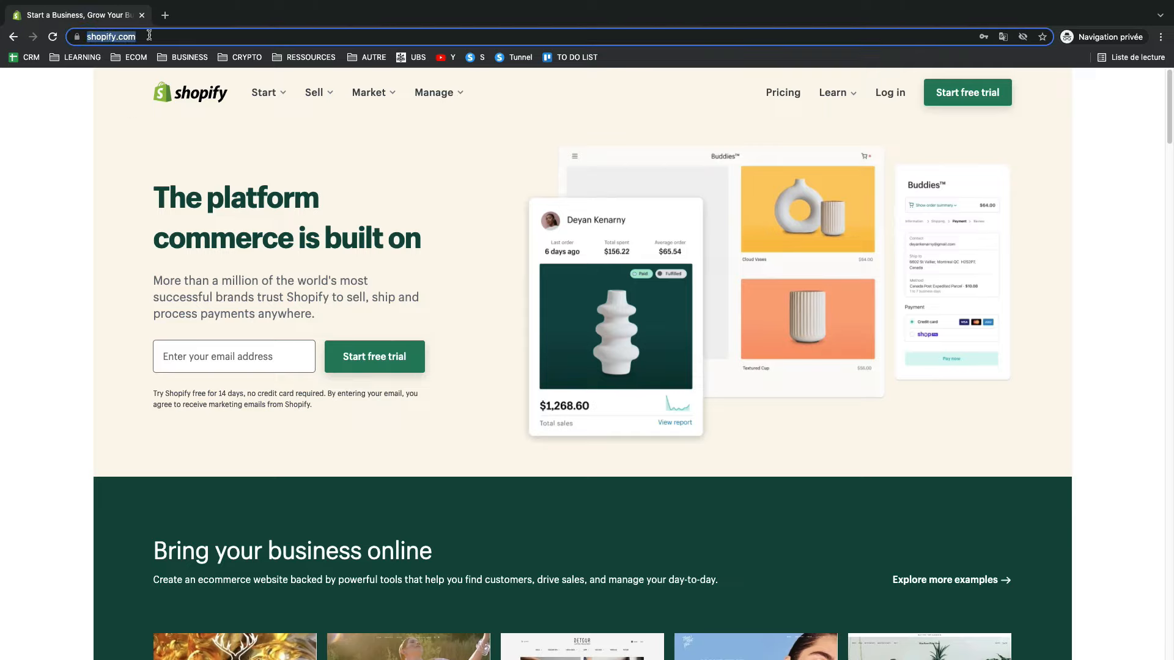
{"action": "left_click", "coordinate": [137, 160]}
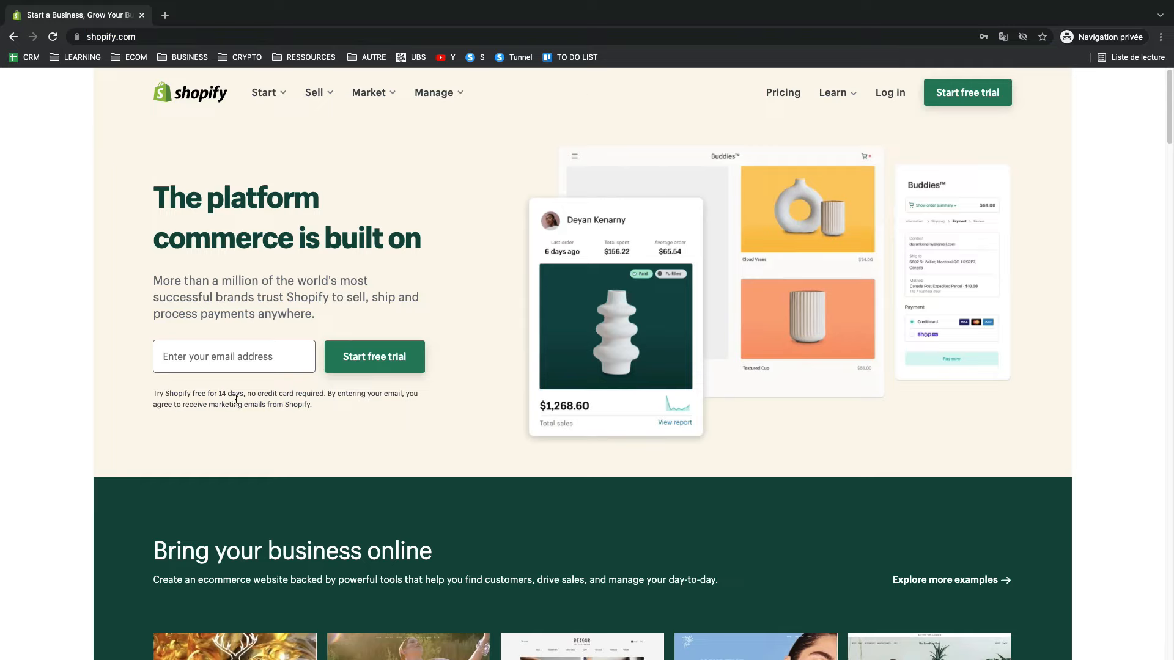
{"action": "left_click_drag", "start_coordinate": [209, 398], "coordinate": [278, 397]}
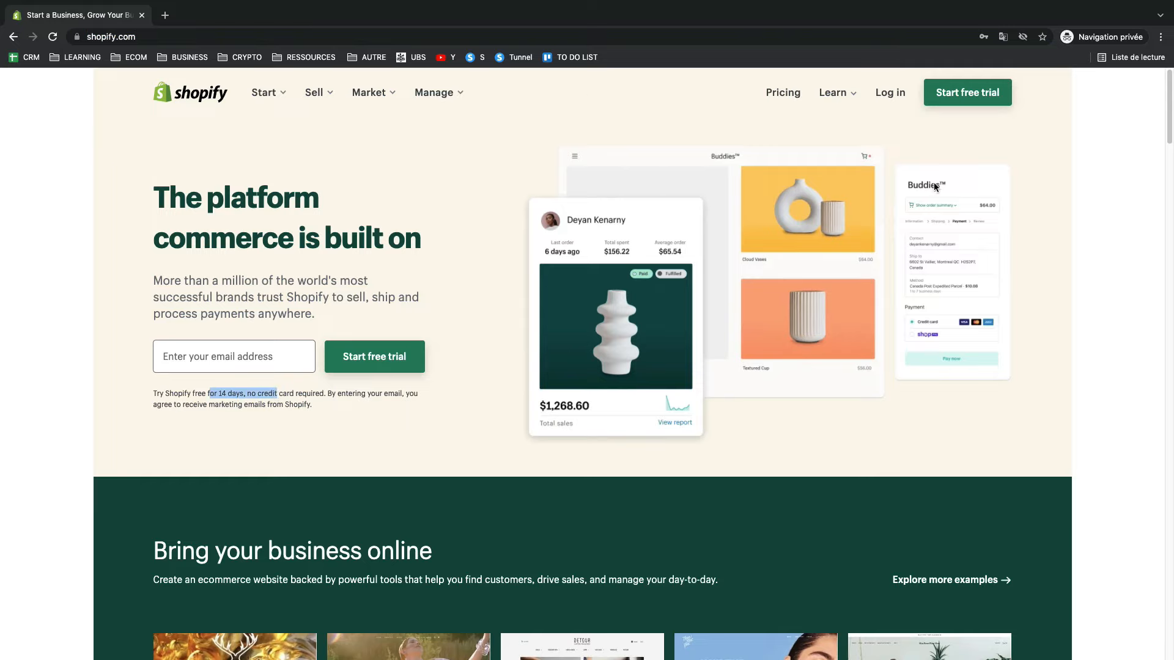
{"action": "left_click", "coordinate": [986, 99]}
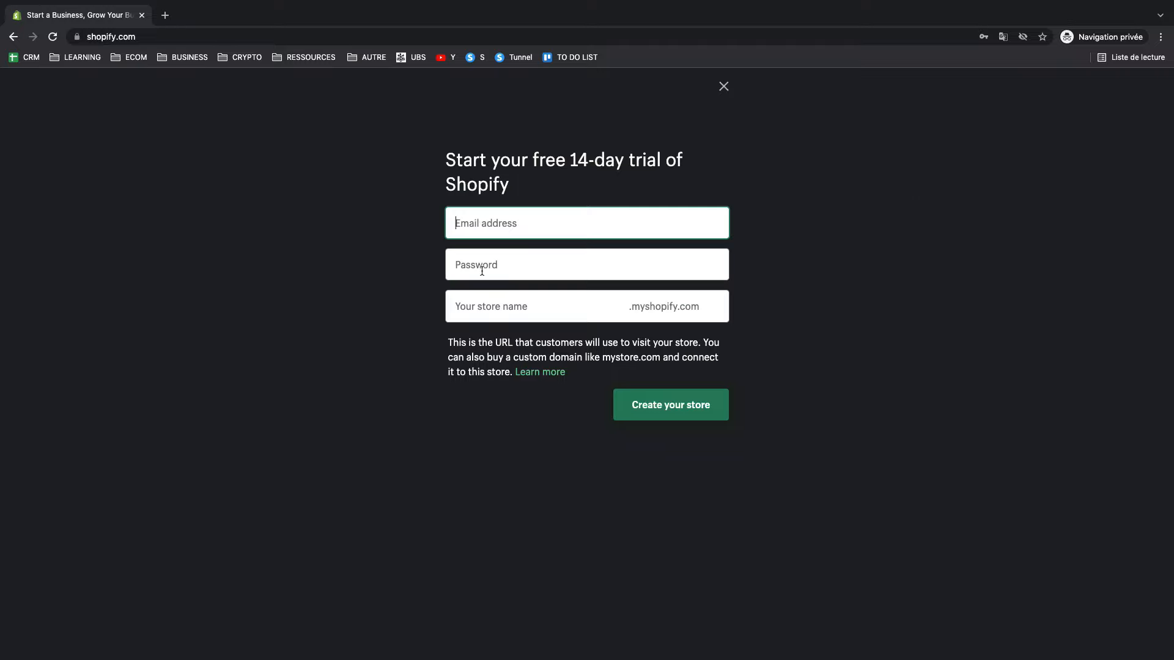
{"action": "left_click", "coordinate": [456, 309]}
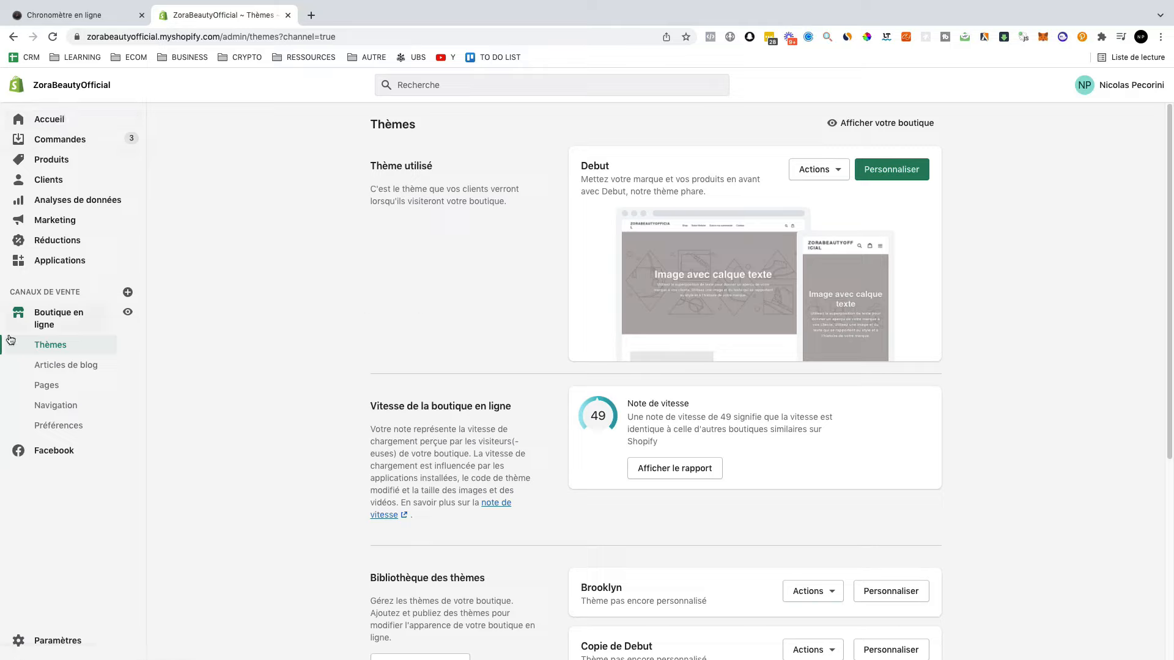
- Open the collection of free themes from the theme library and look through the available themes
{"action": "scroll", "coordinate": [817, 282], "scroll_direction": "down", "scroll_amount": 4}
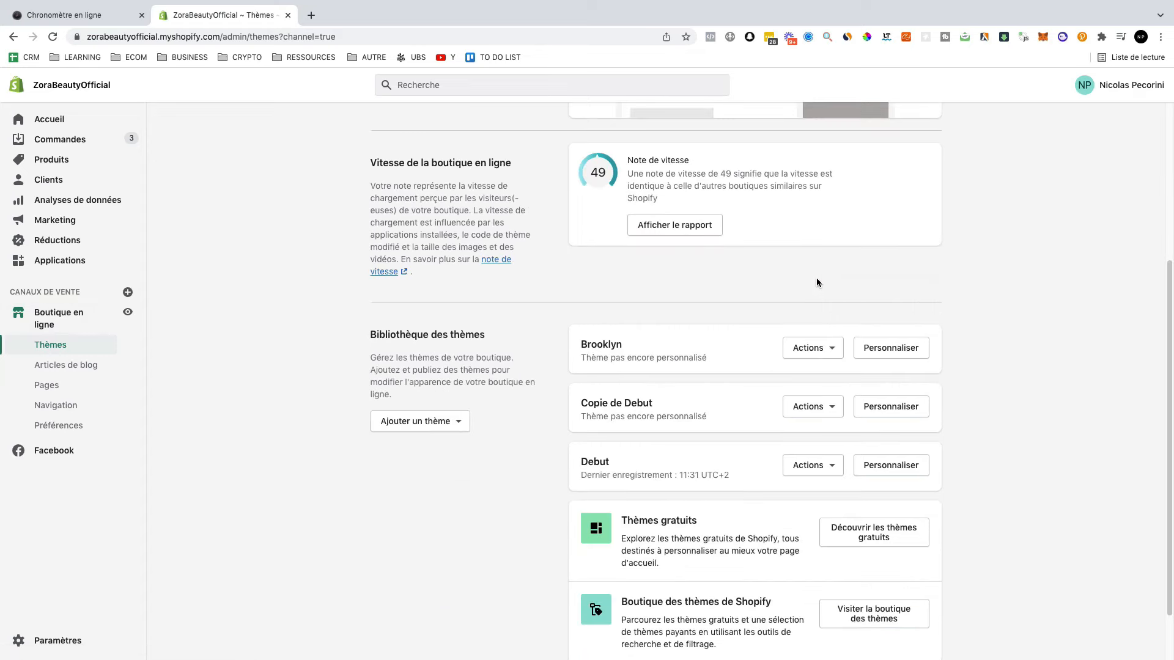
{"action": "scroll", "coordinate": [795, 324], "scroll_direction": "down", "scroll_amount": 1}
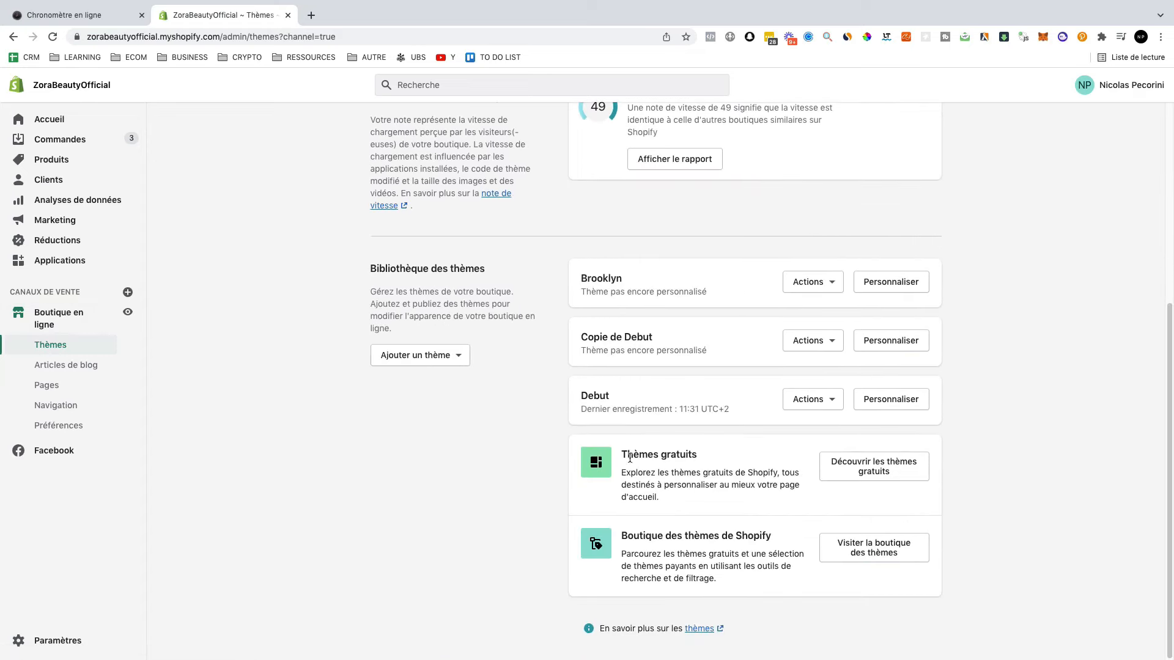
{"action": "left_click", "coordinate": [879, 468]}
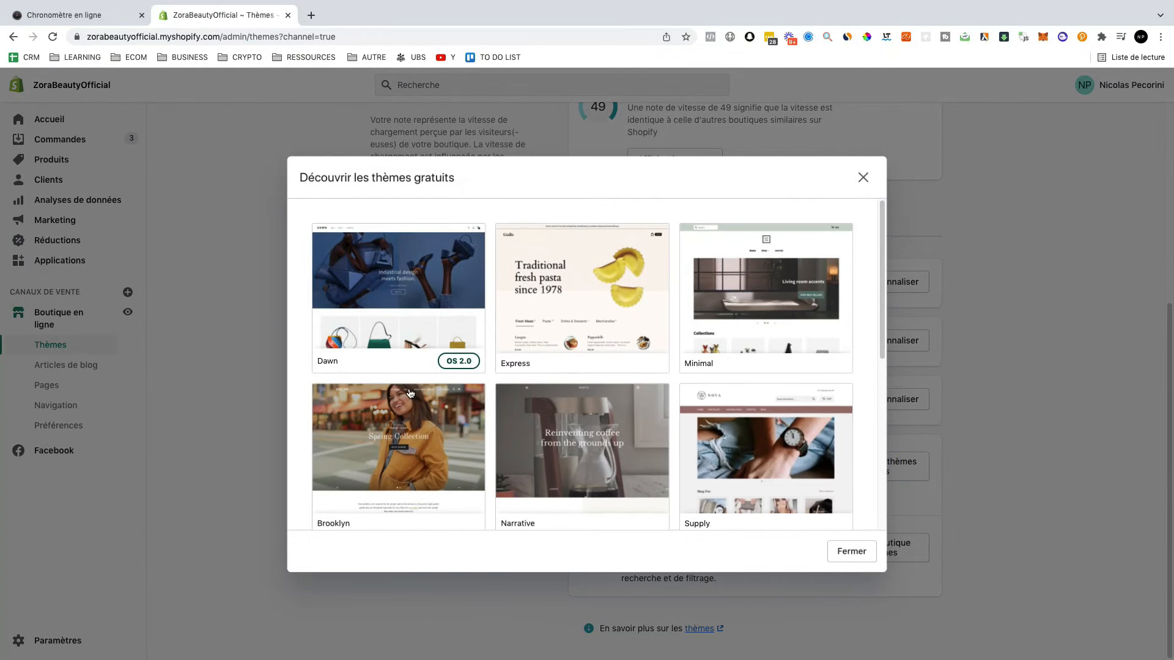
{"action": "scroll", "coordinate": [734, 380], "scroll_direction": "down", "scroll_amount": 3}
{"action": "scroll", "coordinate": [623, 361], "scroll_direction": "up", "scroll_amount": 3}
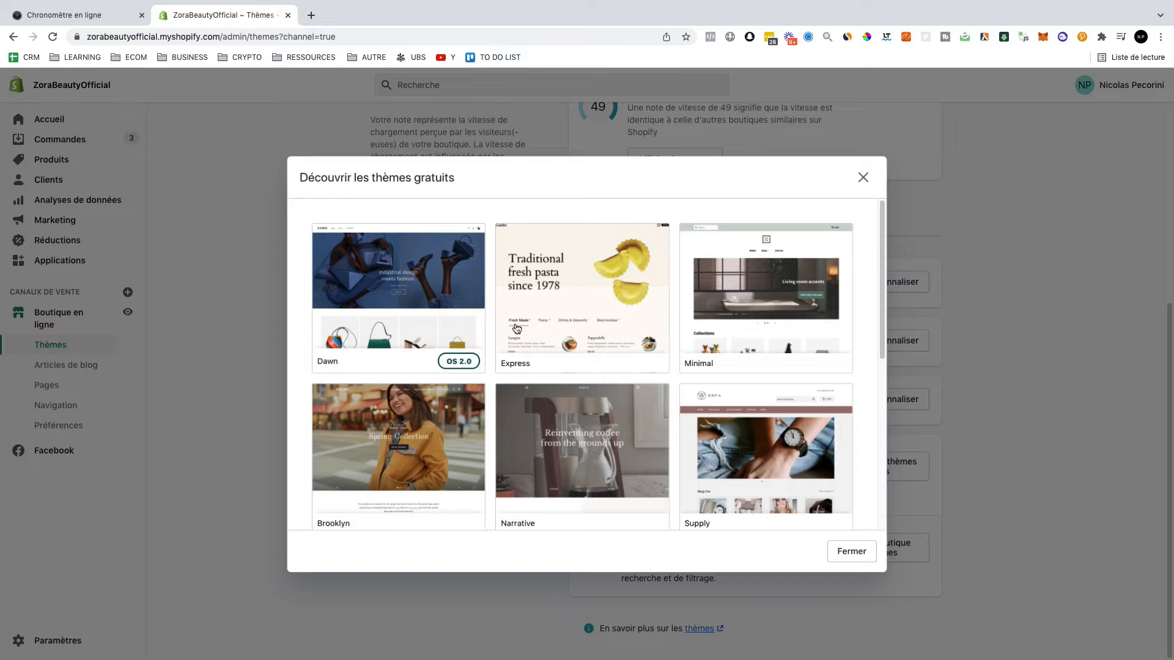
{"action": "scroll", "coordinate": [517, 328], "scroll_direction": "down", "scroll_amount": 5}
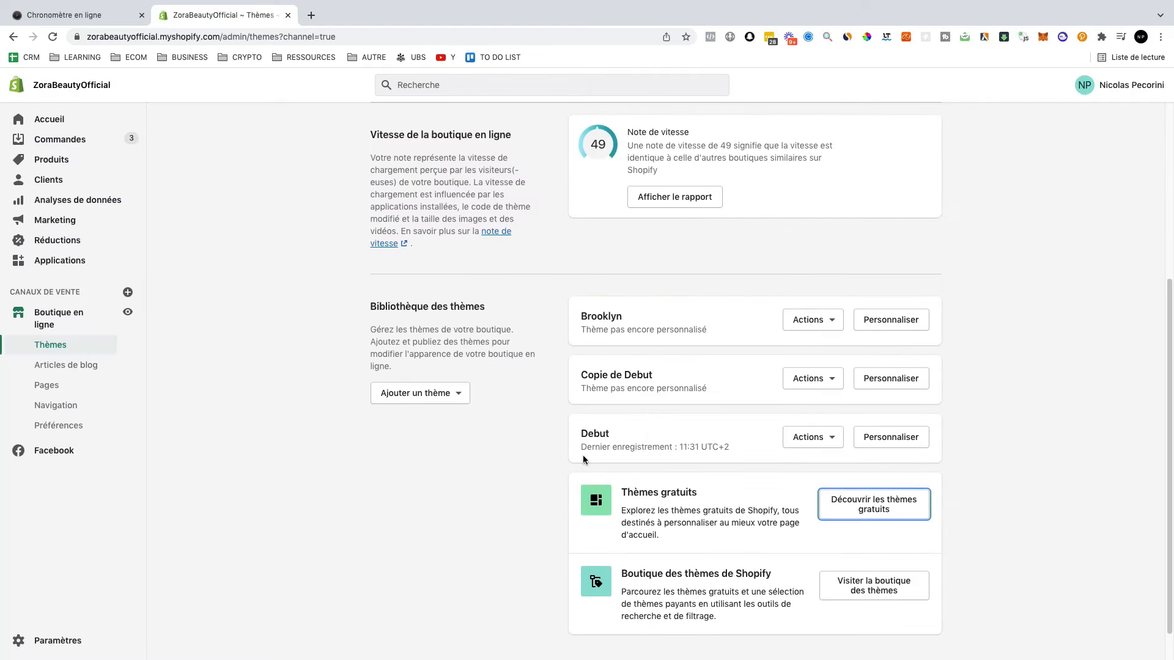
- Choose to publish the Debut theme from the theme library
{"action": "scroll", "coordinate": [688, 422], "scroll_direction": "up", "scroll_amount": 5}
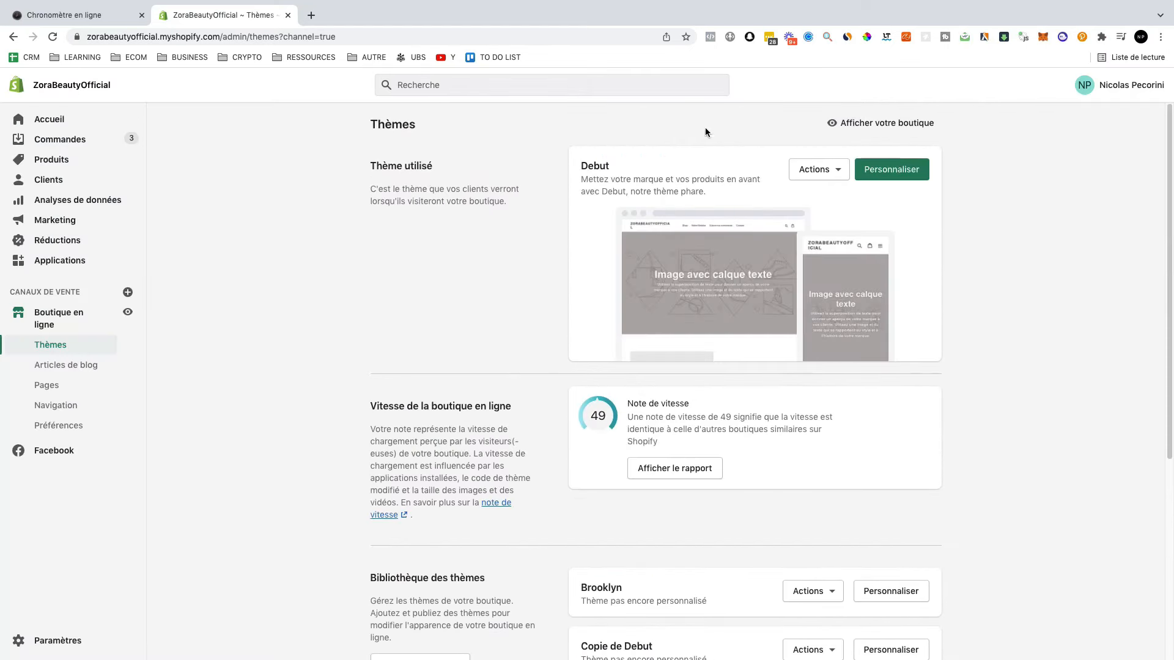
{"action": "scroll", "coordinate": [844, 324], "scroll_direction": "down", "scroll_amount": 6}
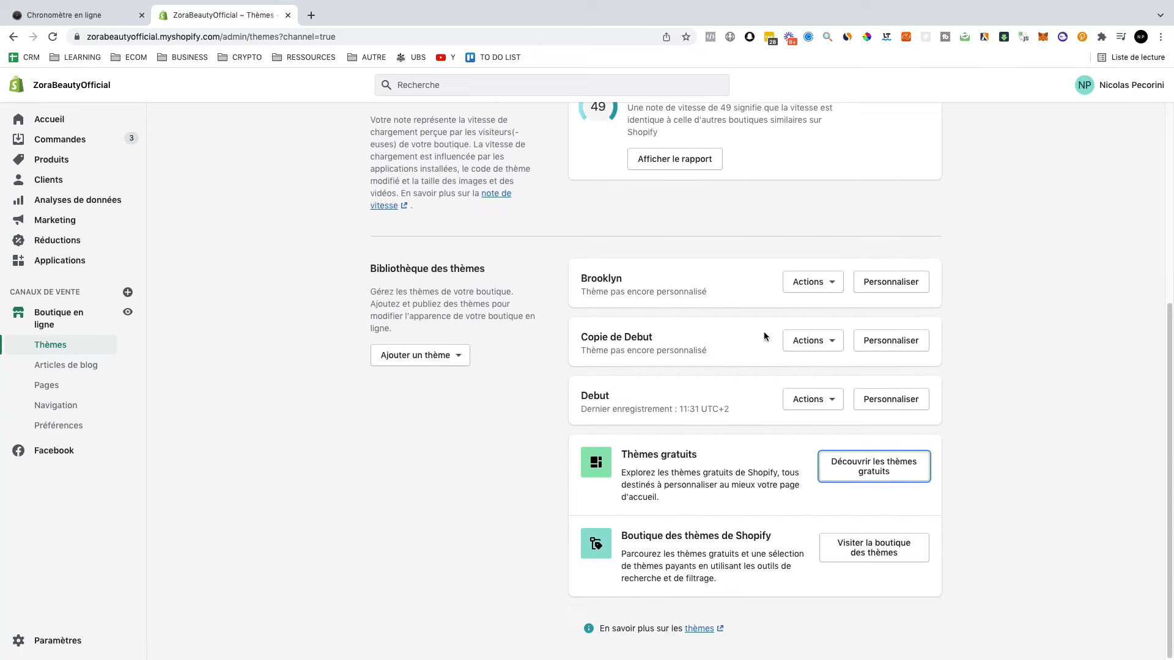
{"action": "left_click", "coordinate": [822, 402]}
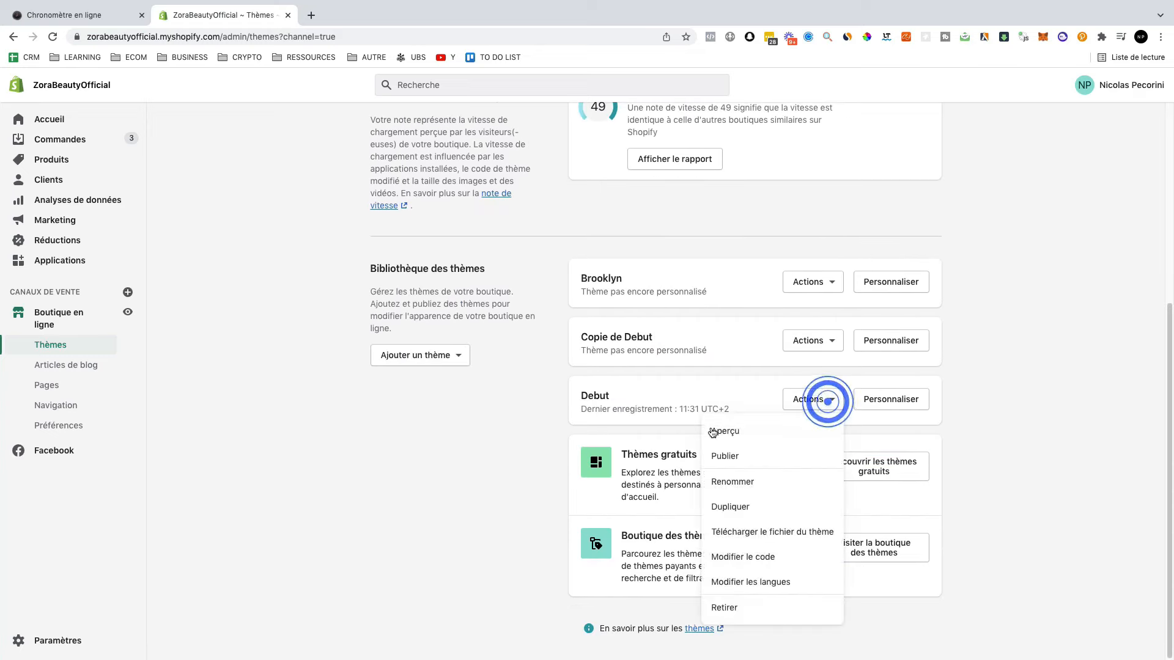
{"action": "left_click", "coordinate": [723, 458]}
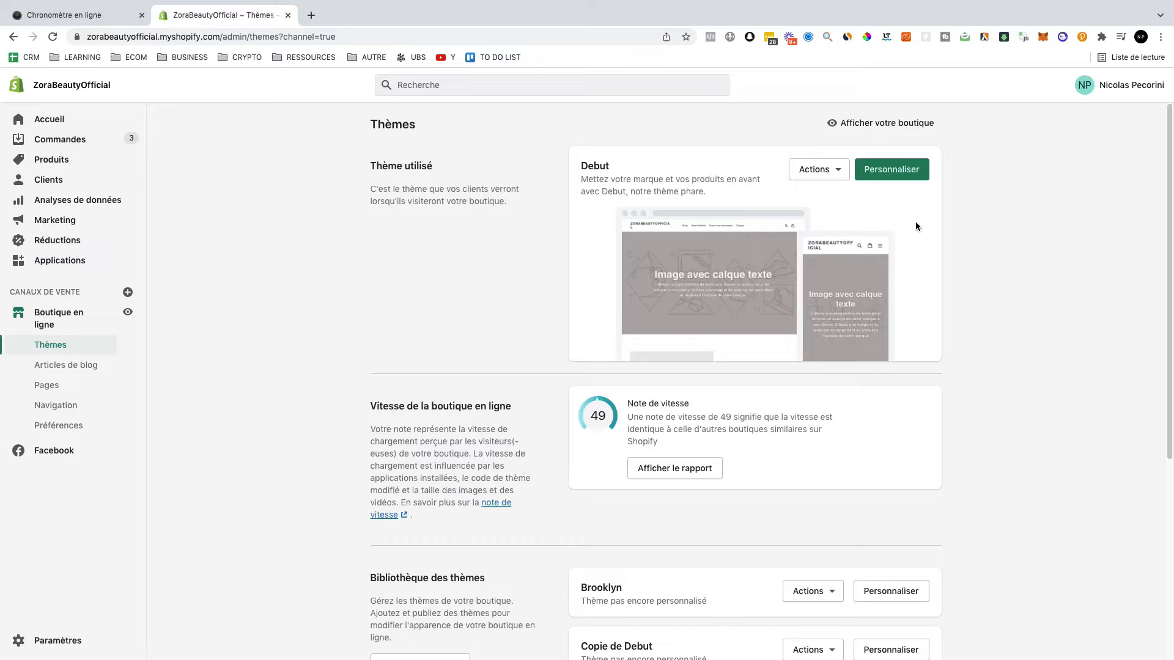
- Open the current Debut theme for customization and look over its home page preview
{"action": "left_click", "coordinate": [883, 176]}
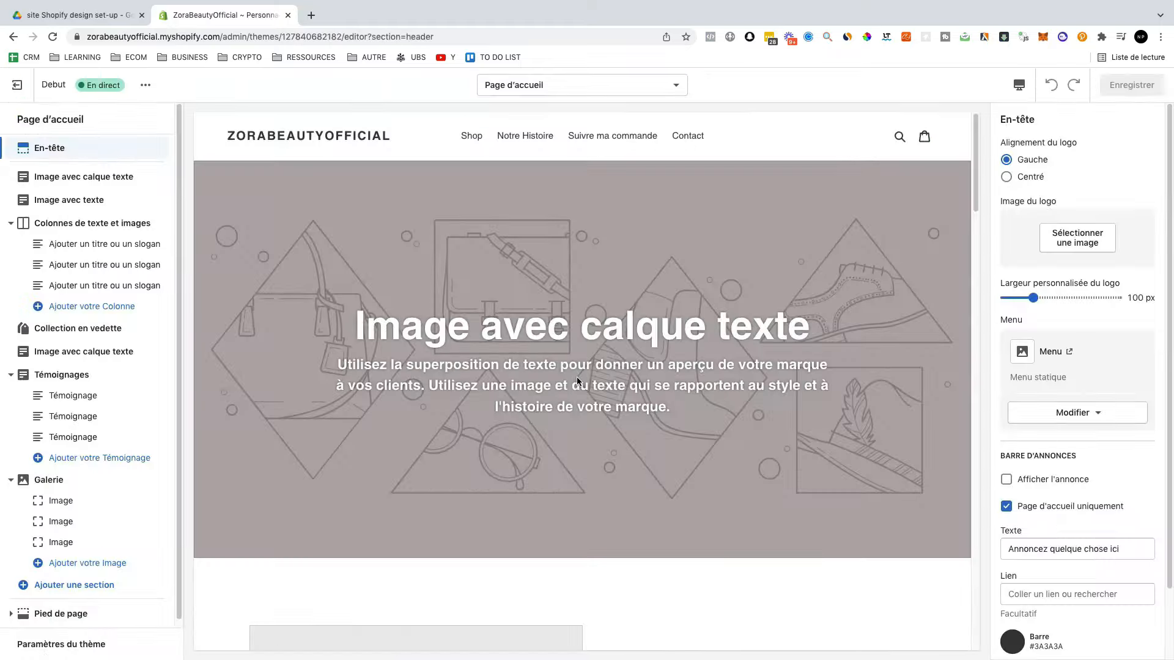
{"action": "scroll", "coordinate": [505, 382], "scroll_direction": "down", "scroll_amount": 15}
{"action": "scroll", "coordinate": [541, 339], "scroll_direction": "up", "scroll_amount": 15}
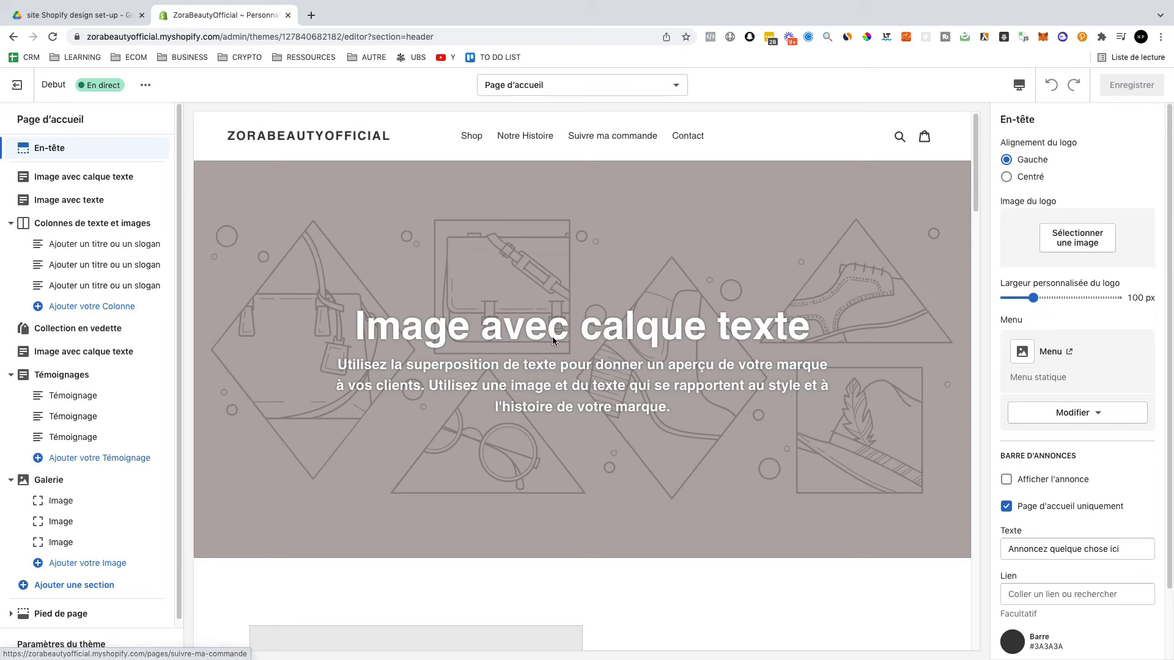
{"action": "scroll", "coordinate": [430, 294], "scroll_direction": "down", "scroll_amount": 1}
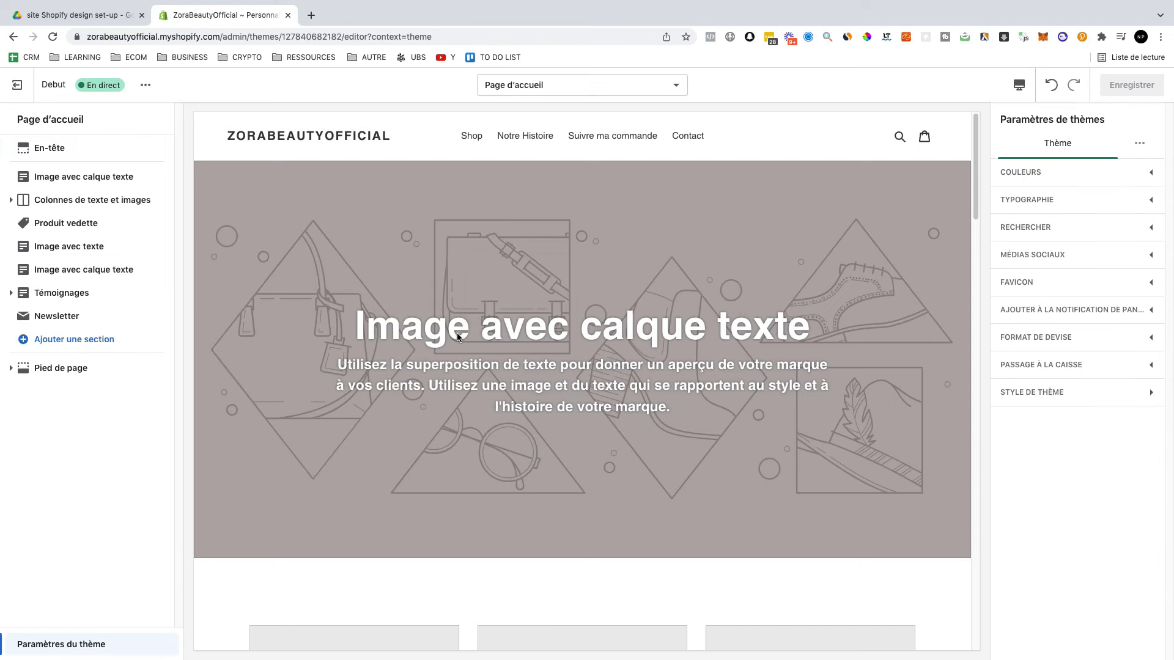
- Examine the upper home page sections in the preview: the image with text overlay, the text and image columns, and the featured product
{"action": "scroll", "coordinate": [445, 342], "scroll_direction": "down", "scroll_amount": 4}
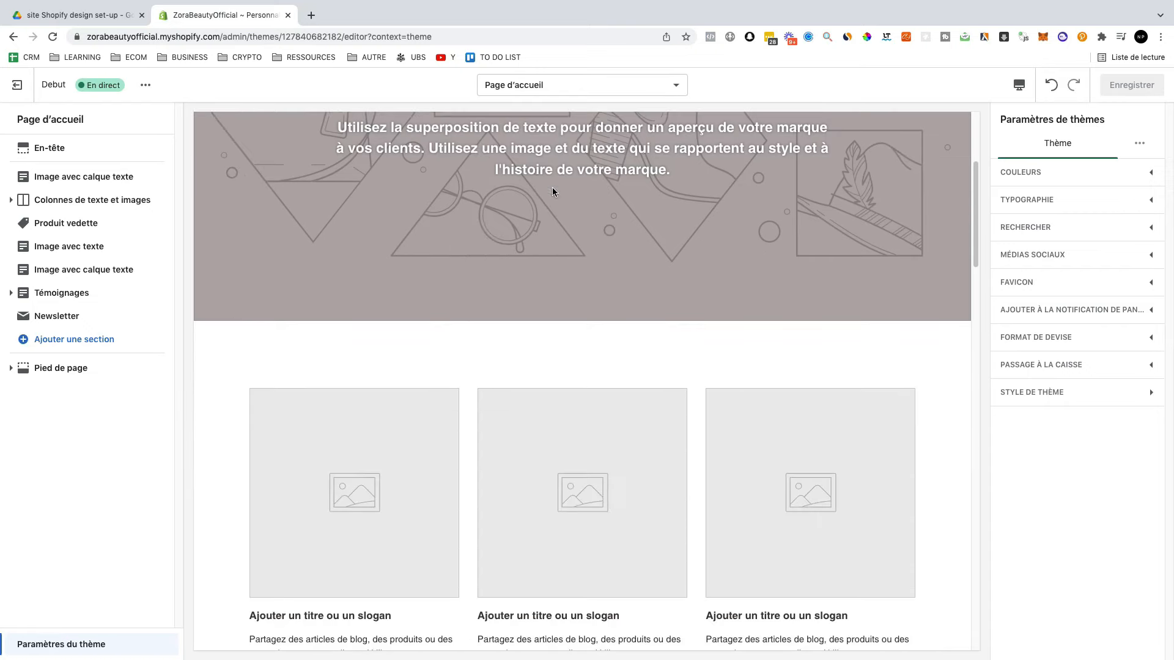
{"action": "scroll", "coordinate": [552, 191], "scroll_direction": "up", "scroll_amount": 4}
{"action": "scroll", "coordinate": [512, 225], "scroll_direction": "down", "scroll_amount": 4}
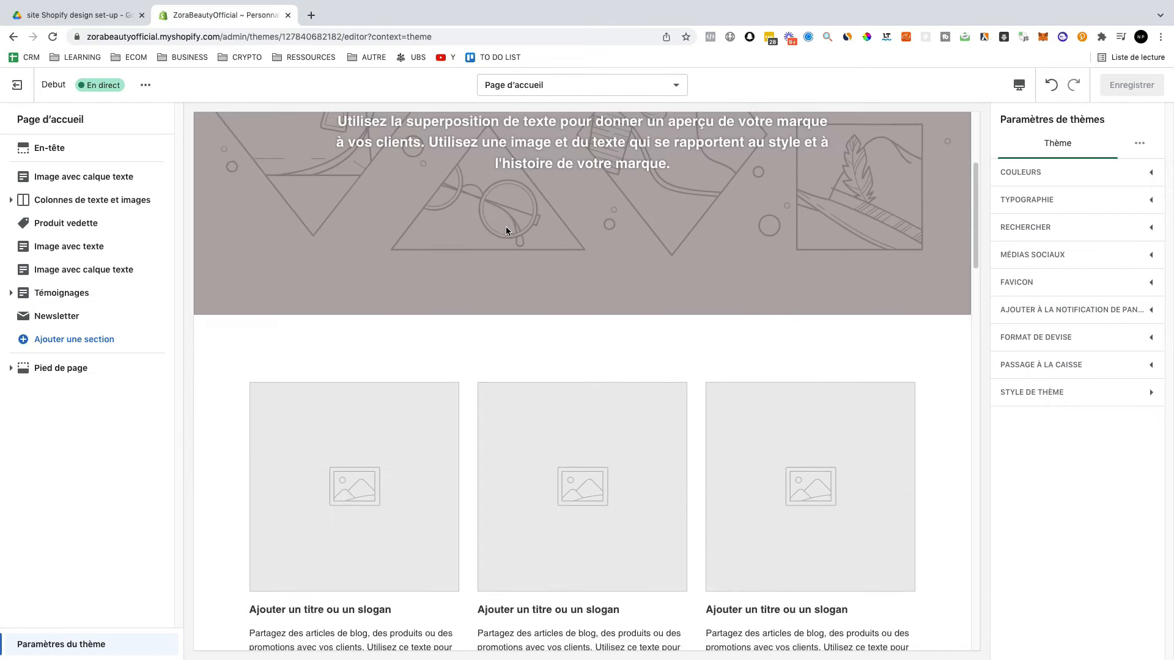
{"action": "scroll", "coordinate": [505, 226], "scroll_direction": "up", "scroll_amount": 6}
{"action": "scroll", "coordinate": [480, 353], "scroll_direction": "down", "scroll_amount": 5}
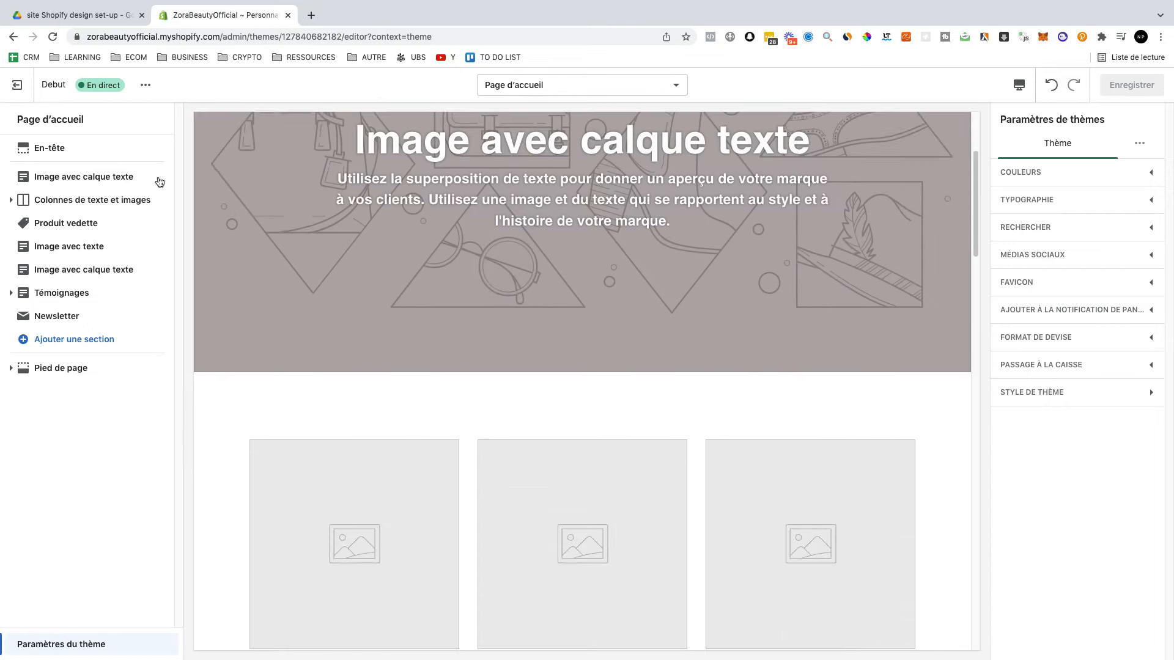
{"action": "scroll", "coordinate": [551, 257], "scroll_direction": "up", "scroll_amount": 1}
{"action": "scroll", "coordinate": [535, 281], "scroll_direction": "down", "scroll_amount": 4}
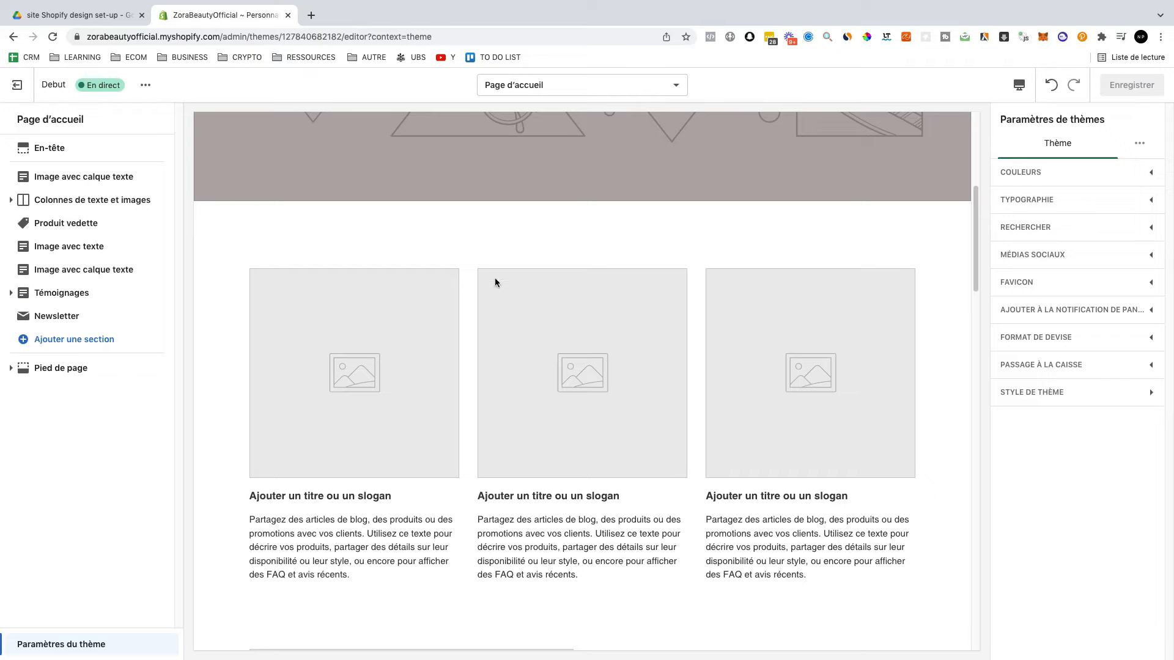
{"action": "scroll", "coordinate": [828, 318], "scroll_direction": "down", "scroll_amount": 7}
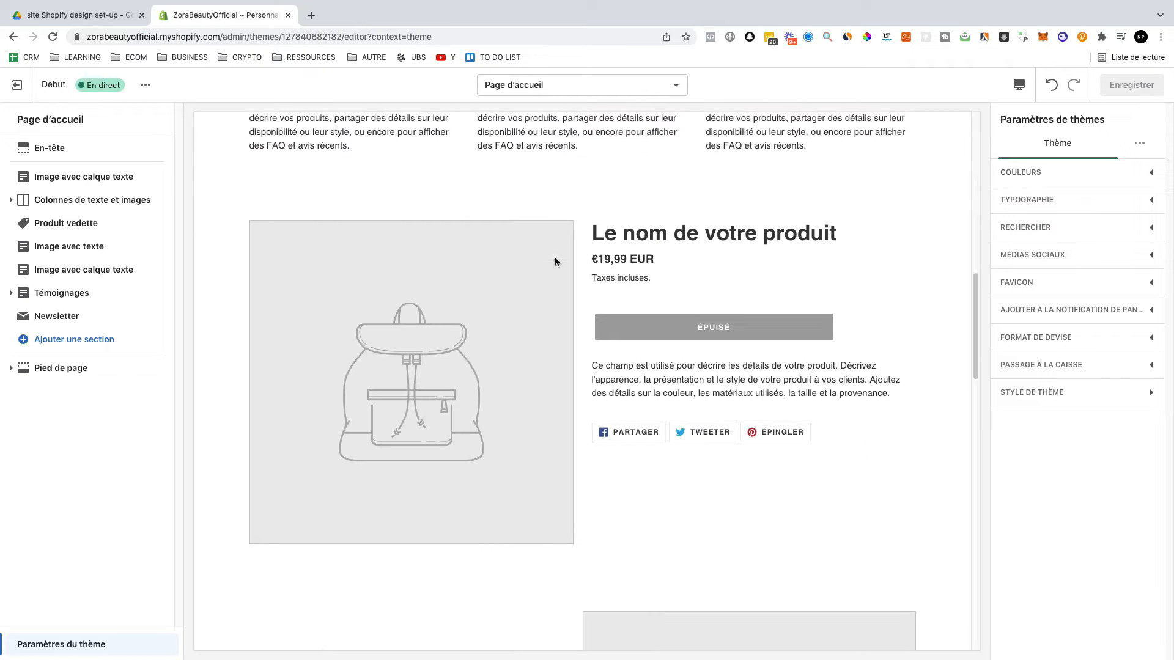
{"action": "scroll", "coordinate": [555, 262], "scroll_direction": "down", "scroll_amount": 3}
{"action": "scroll", "coordinate": [654, 153], "scroll_direction": "up", "scroll_amount": 1}
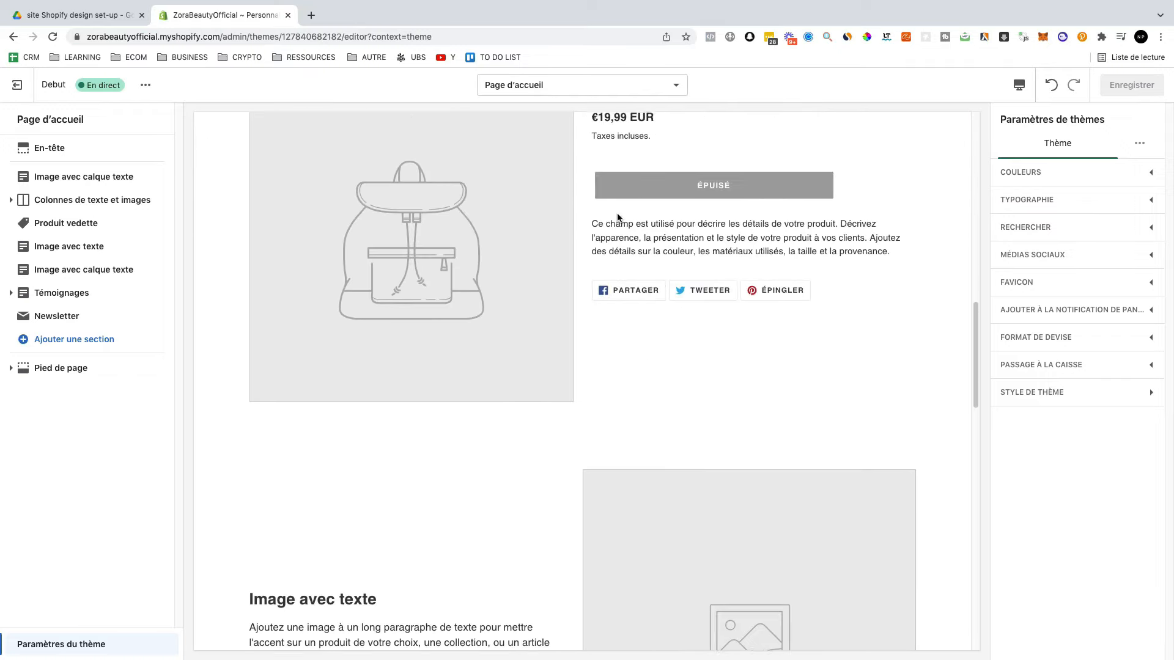
{"action": "scroll", "coordinate": [618, 217], "scroll_direction": "up", "scroll_amount": 4}
{"action": "scroll", "coordinate": [686, 413], "scroll_direction": "down", "scroll_amount": 4}
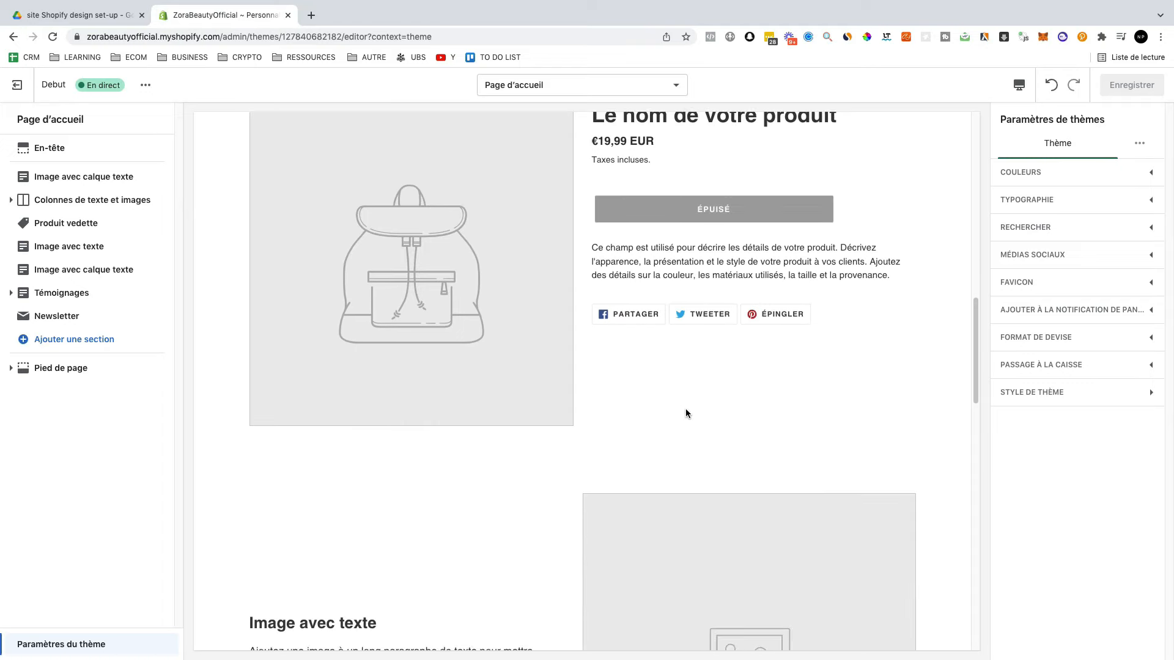
- Examine the remaining home page sections in the preview, from the image with text through the testimonials and newsletter to the footer
{"action": "scroll", "coordinate": [686, 414], "scroll_direction": "down", "scroll_amount": 6}
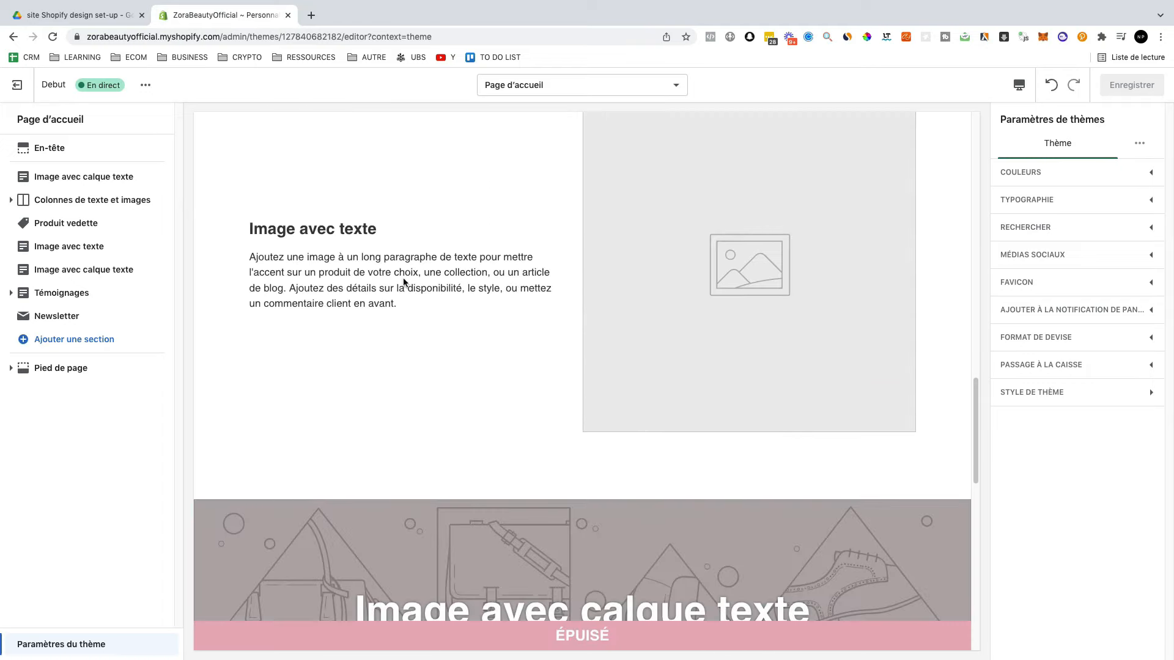
{"action": "scroll", "coordinate": [404, 282], "scroll_direction": "down", "scroll_amount": 6}
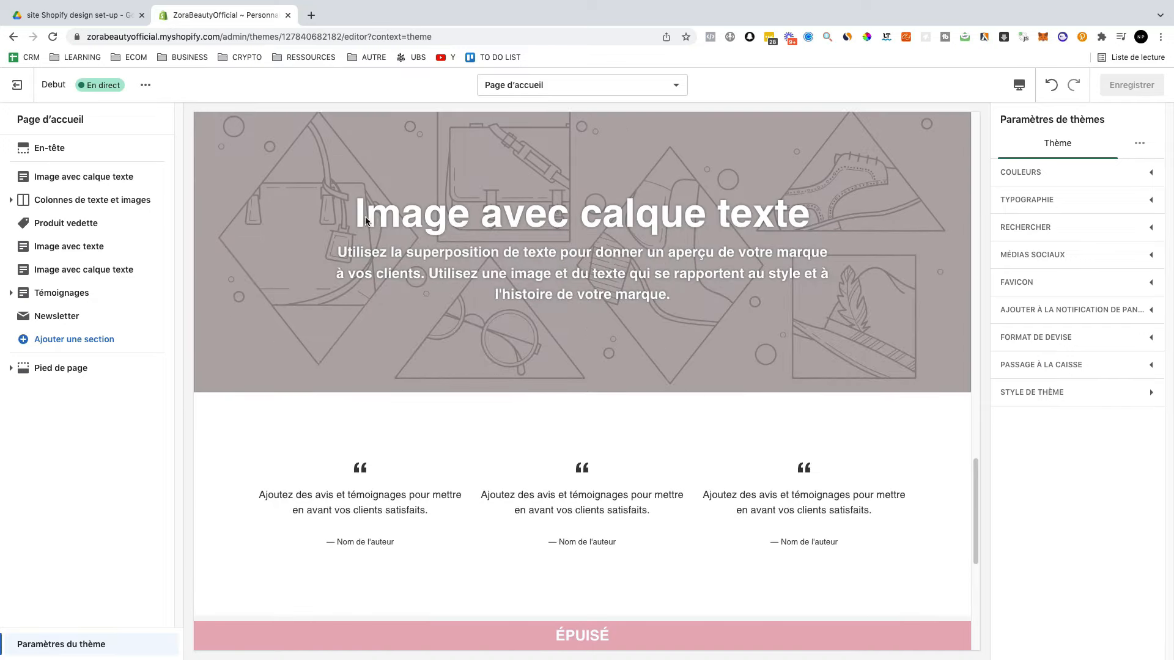
{"action": "scroll", "coordinate": [366, 221], "scroll_direction": "down", "scroll_amount": 7}
{"action": "scroll", "coordinate": [865, 374], "scroll_direction": "up", "scroll_amount": 4}
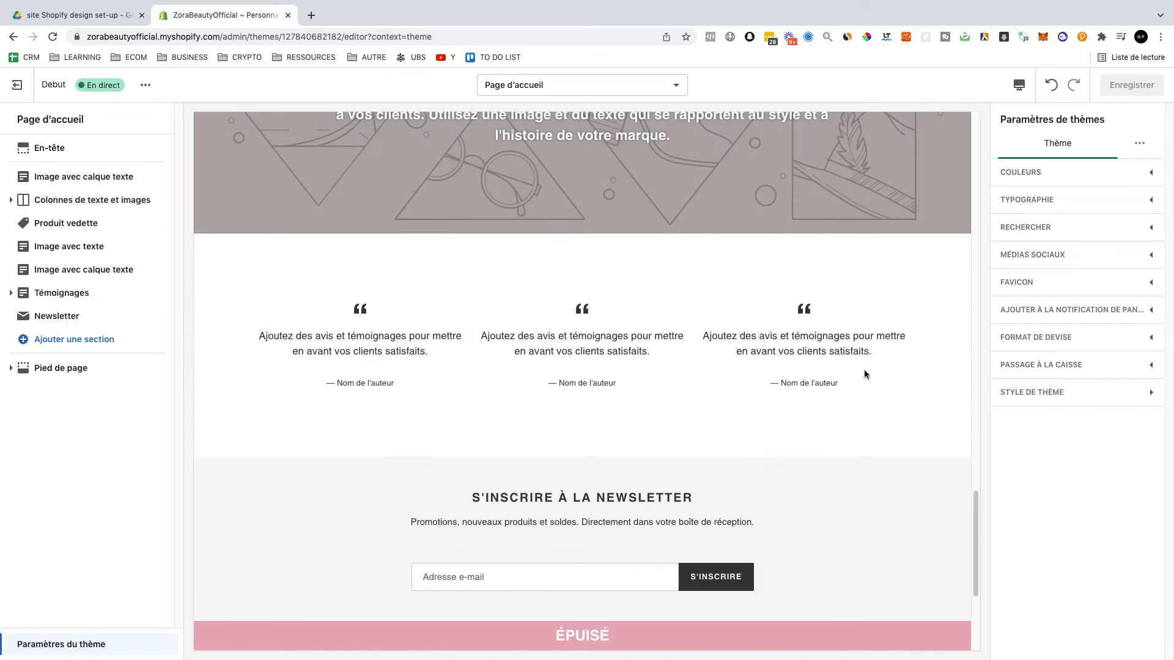
{"action": "scroll", "coordinate": [697, 361], "scroll_direction": "down", "scroll_amount": 4}
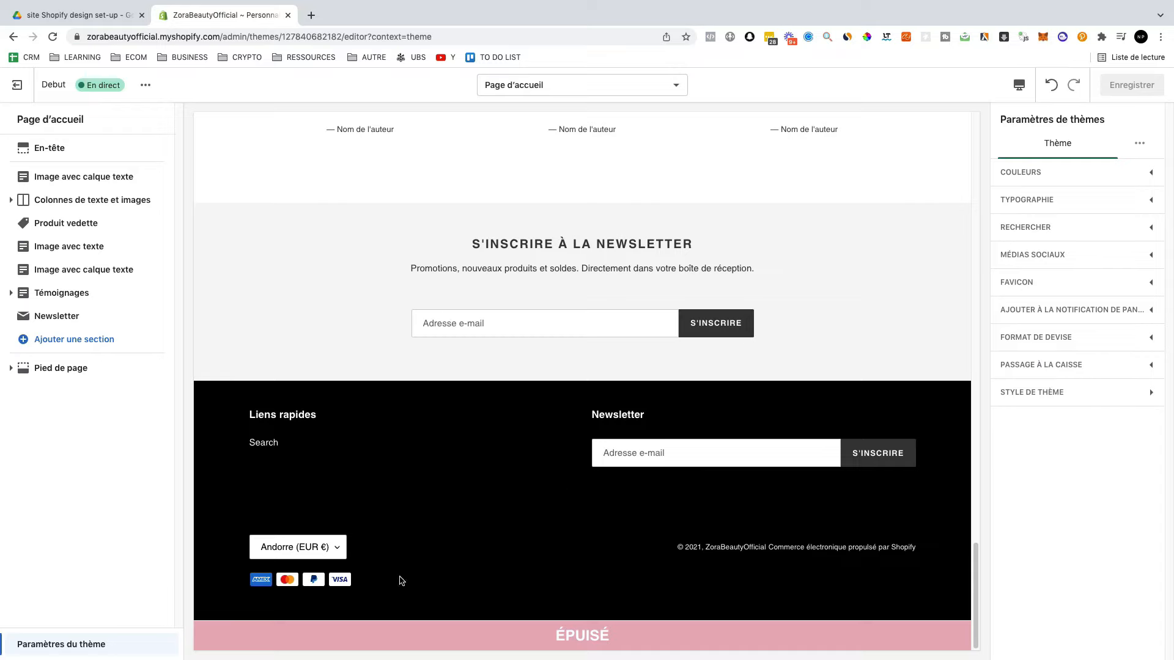
{"action": "scroll", "coordinate": [652, 365], "scroll_direction": "up", "scroll_amount": 20}
{"action": "scroll", "coordinate": [652, 365], "scroll_direction": "up", "scroll_amount": 1}
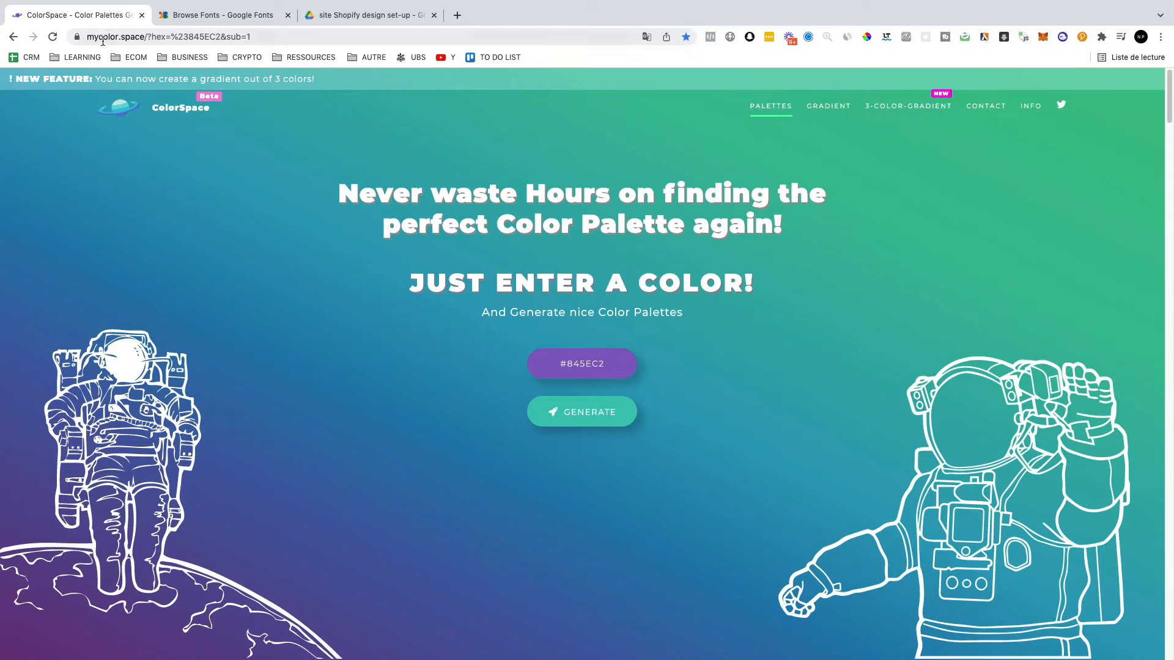
- Look at the Generic Gradient and Matching Gradient palettes for the color #845EC2 on the ColorSpace site
{"action": "left_click_drag", "start_coordinate": [88, 37], "coordinate": [128, 38]}
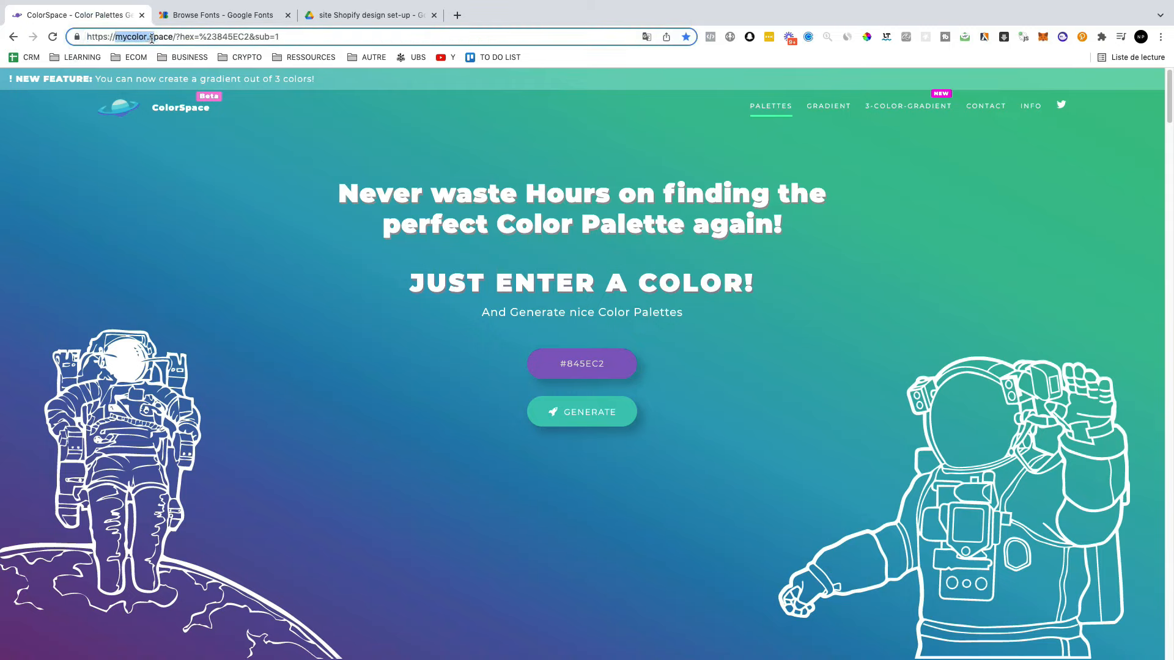
{"action": "left_click", "coordinate": [252, 157]}
{"action": "scroll", "coordinate": [755, 126], "scroll_direction": "down", "scroll_amount": 7}
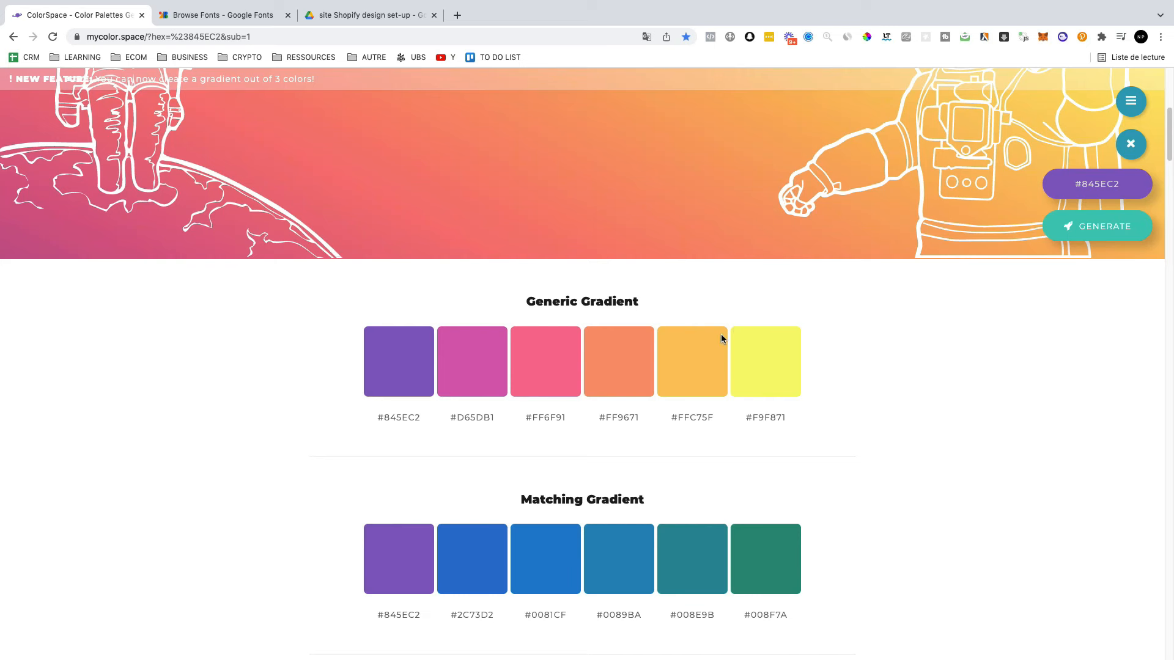
{"action": "scroll", "coordinate": [703, 342], "scroll_direction": "up", "scroll_amount": 7}
- Switch to Google Fonts and browse the trending font families for possible store fonts
{"action": "left_click", "coordinate": [223, 16]}
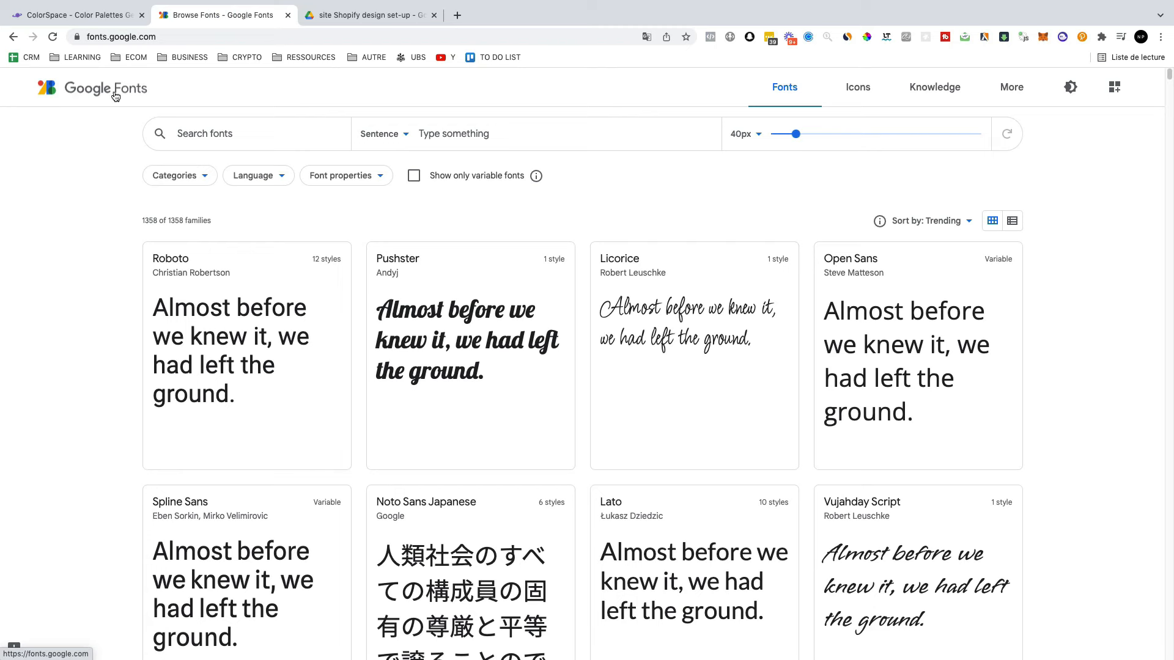
{"action": "scroll", "coordinate": [746, 211], "scroll_direction": "down", "scroll_amount": 3}
{"action": "scroll", "coordinate": [584, 448], "scroll_direction": "down", "scroll_amount": 10}
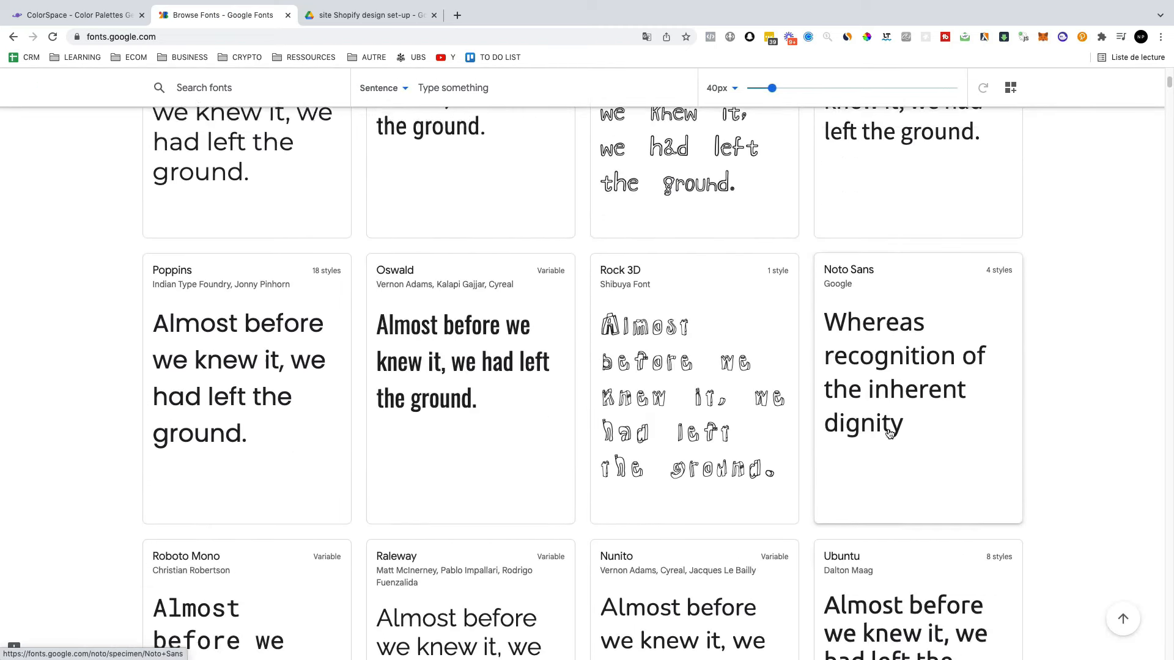
{"action": "scroll", "coordinate": [181, 359], "scroll_direction": "down", "scroll_amount": 5}
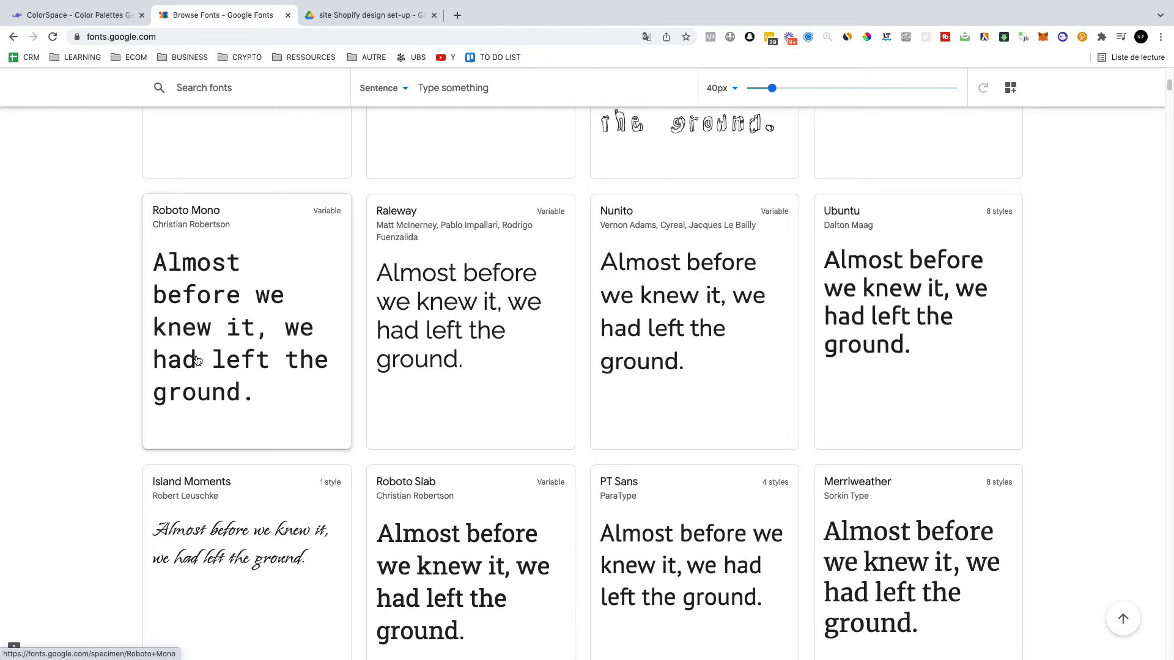
{"action": "scroll", "coordinate": [379, 222], "scroll_direction": "up", "scroll_amount": 15}
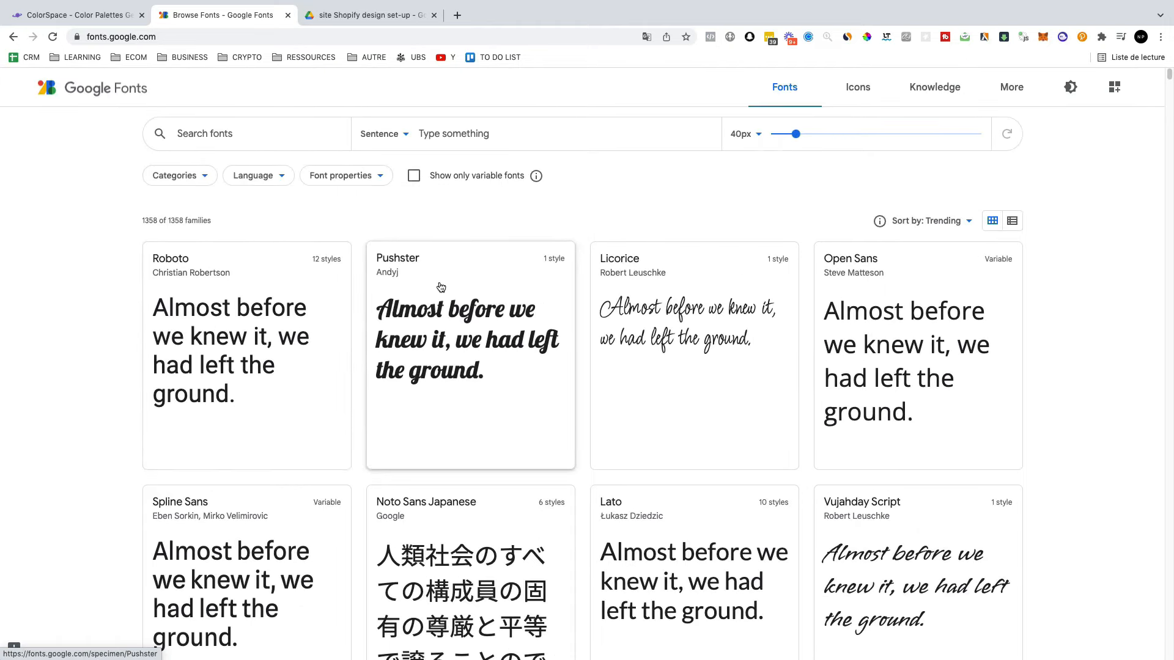
- Switch to Google Drive, open the "_text sale page" document from the Texte folder and read through the leggings sales copy
{"action": "left_click", "coordinate": [328, 9]}
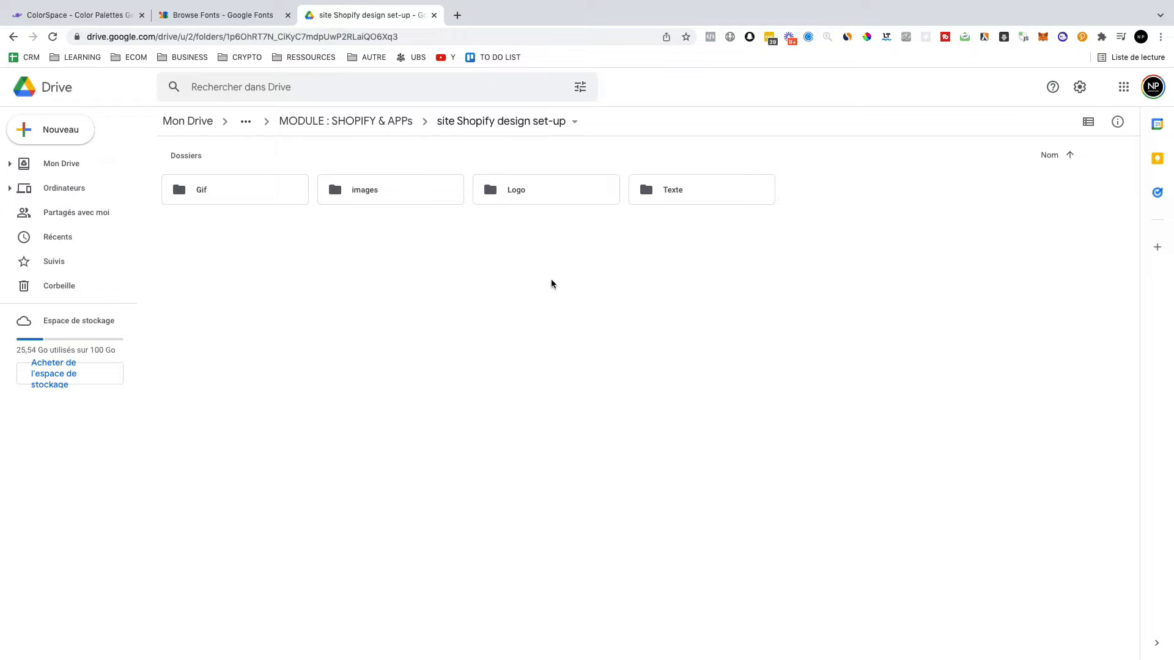
{"action": "double_click", "coordinate": [685, 192]}
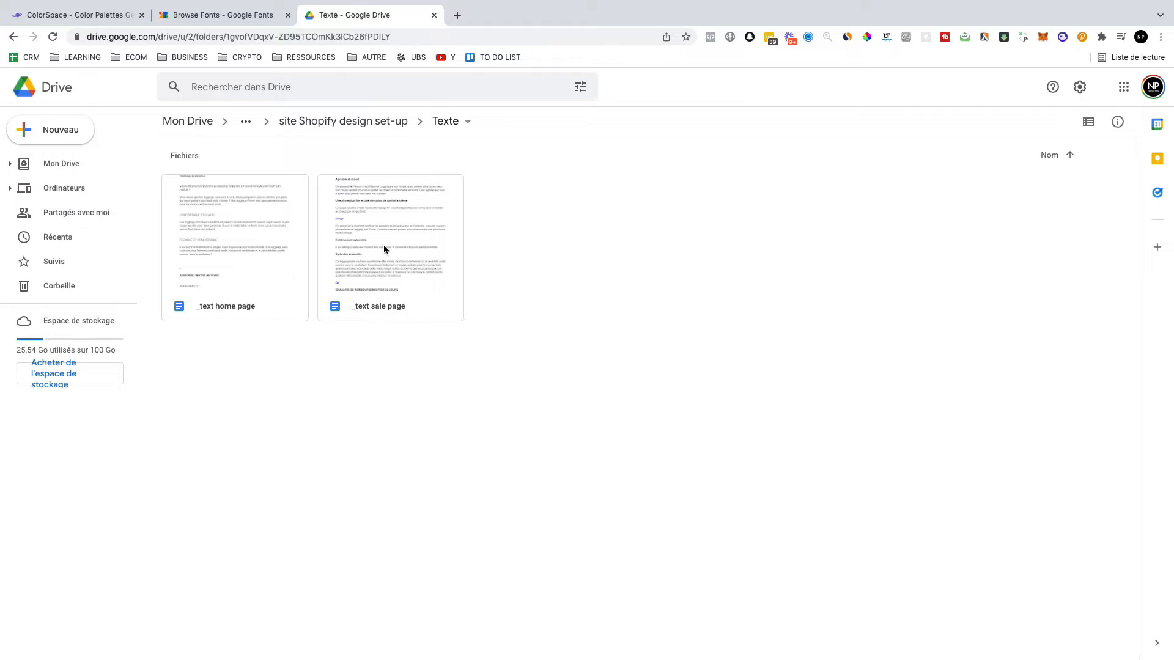
{"action": "double_click", "coordinate": [407, 277]}
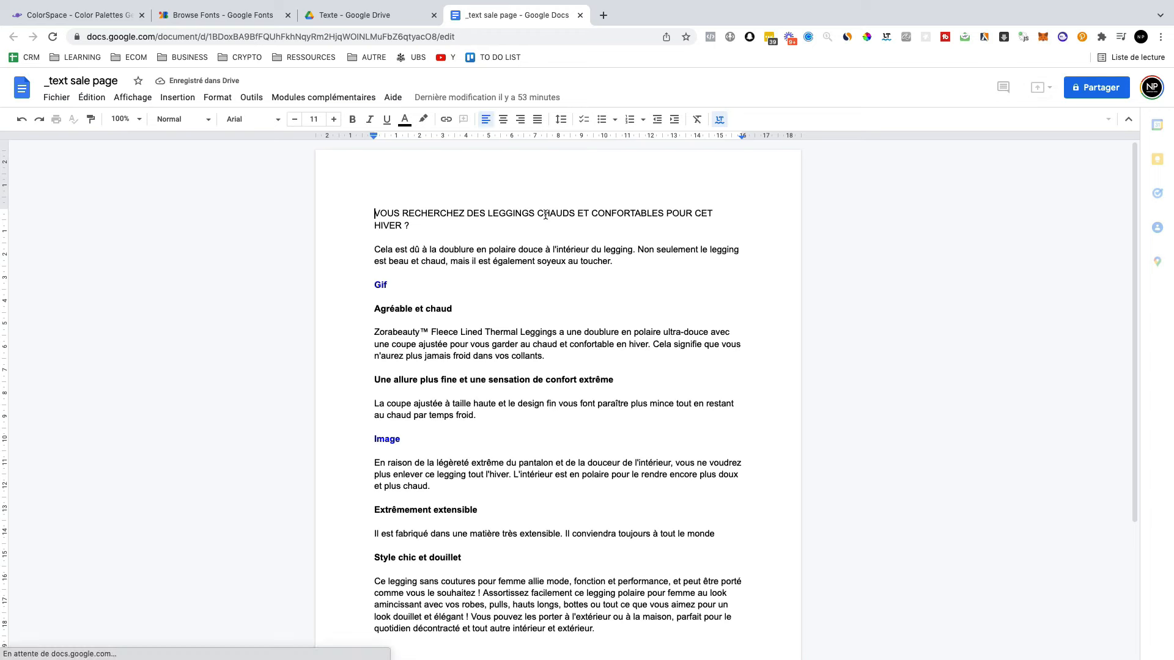
{"action": "scroll", "coordinate": [616, 252], "scroll_direction": "down", "scroll_amount": 3}
{"action": "scroll", "coordinate": [616, 251], "scroll_direction": "up", "scroll_amount": 4}
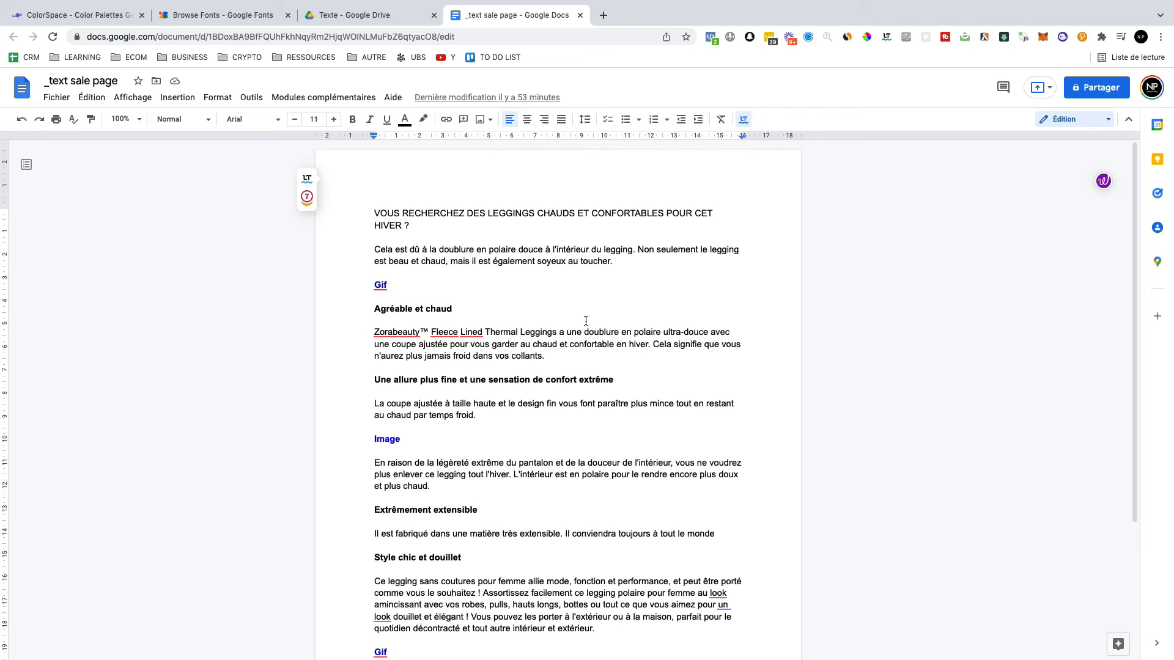
{"action": "scroll", "coordinate": [623, 319], "scroll_direction": "down", "scroll_amount": 3}
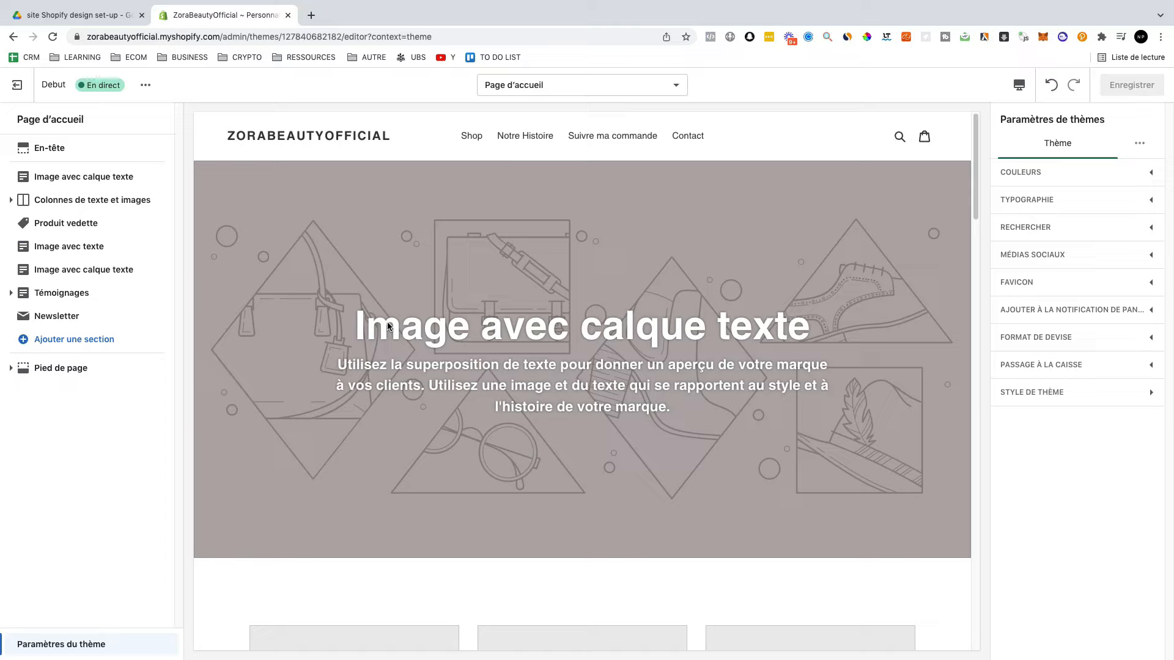
- Set the photo of a person in black leggings on outdoor steps as the first text-overlay section's image, and save the theme
{"action": "left_click", "coordinate": [402, 193]}
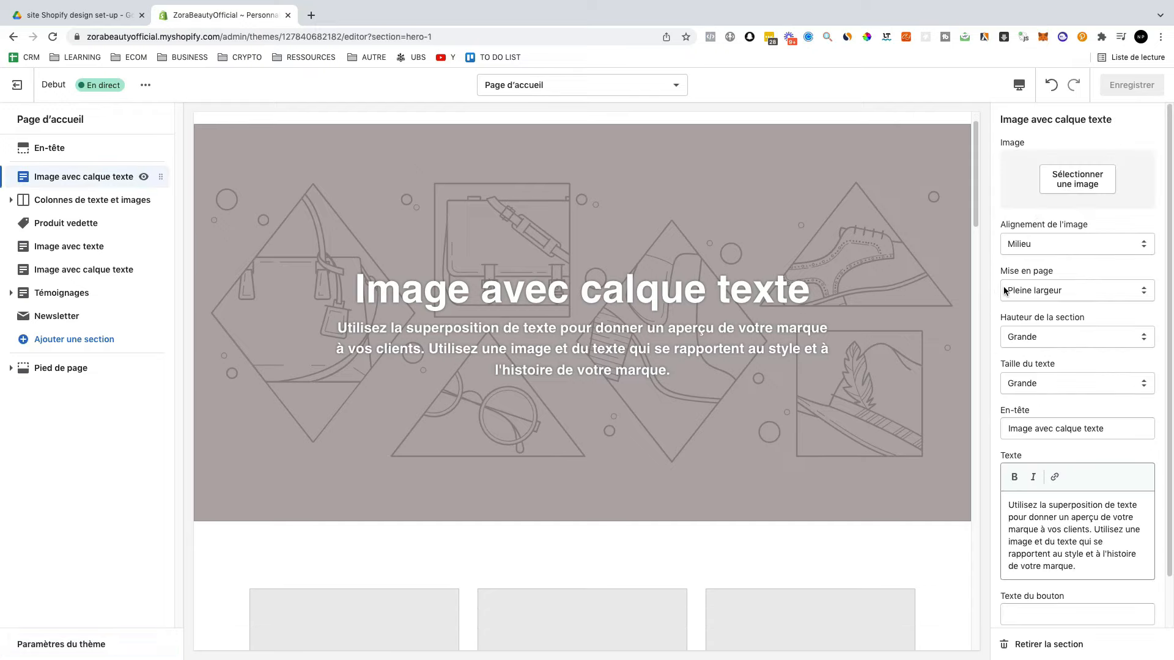
{"action": "left_click", "coordinate": [1083, 182]}
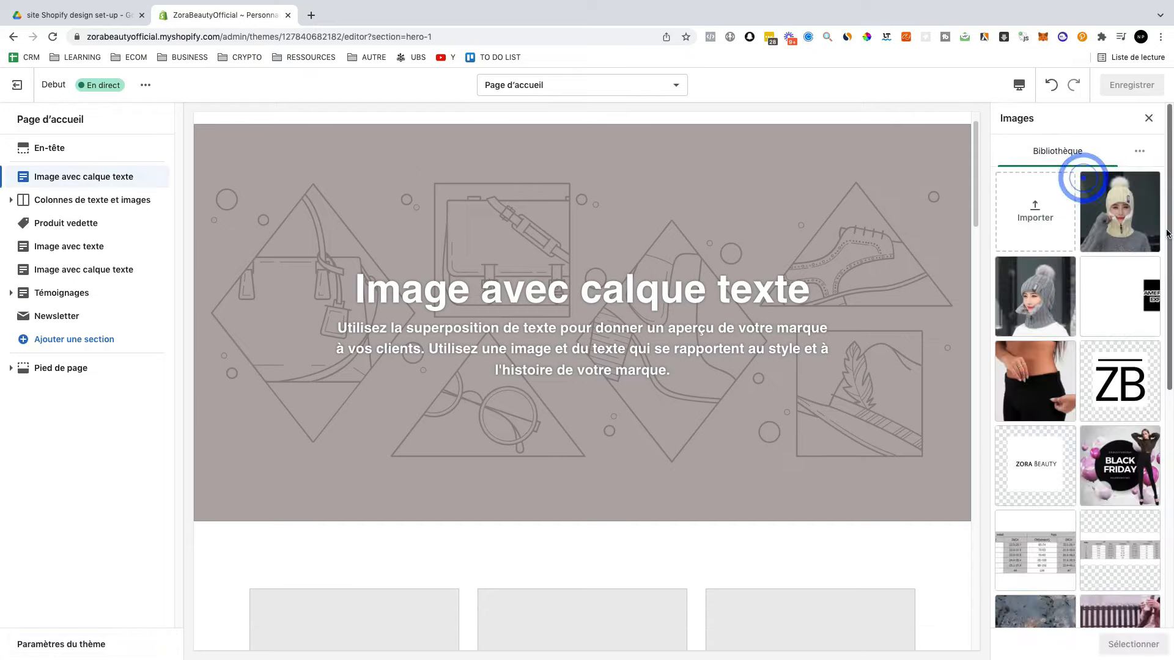
{"action": "scroll", "coordinate": [1127, 206], "scroll_direction": "down", "scroll_amount": 5}
{"action": "left_click", "coordinate": [1127, 206]}
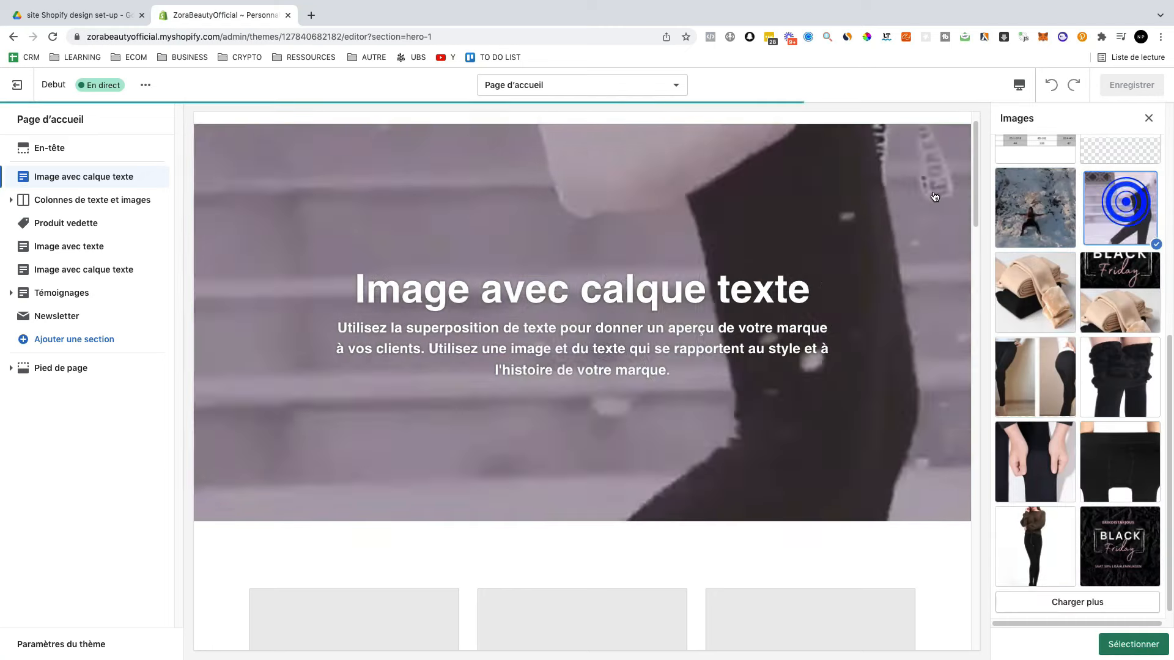
{"action": "left_click", "coordinate": [1133, 644]}
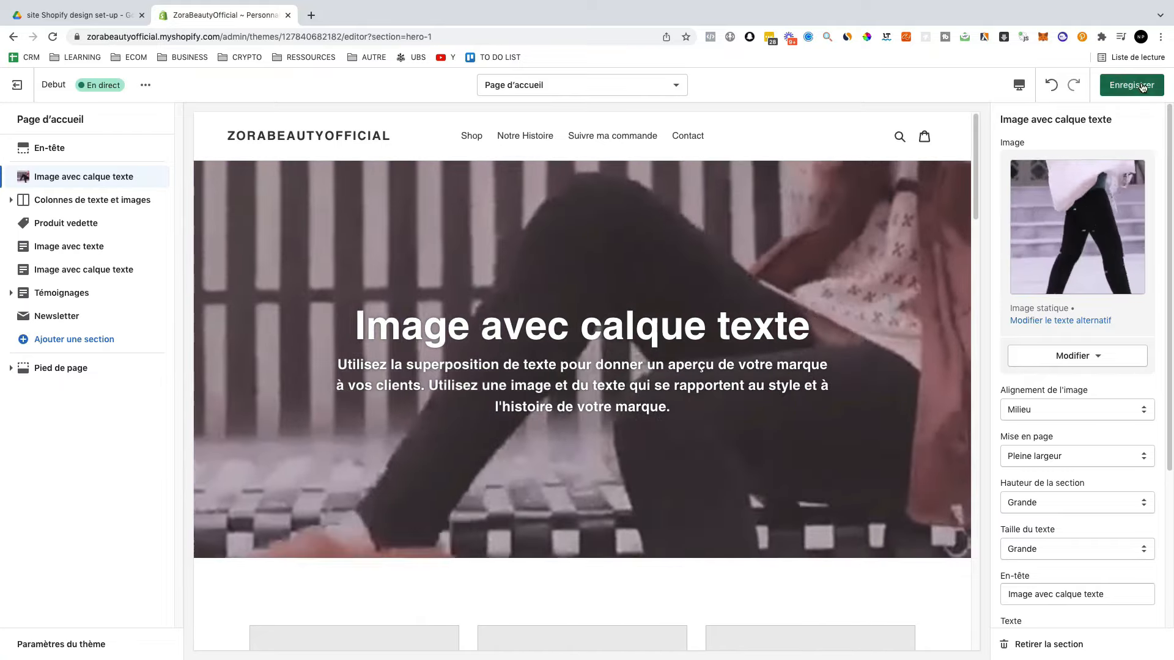
{"action": "left_click", "coordinate": [1140, 84]}
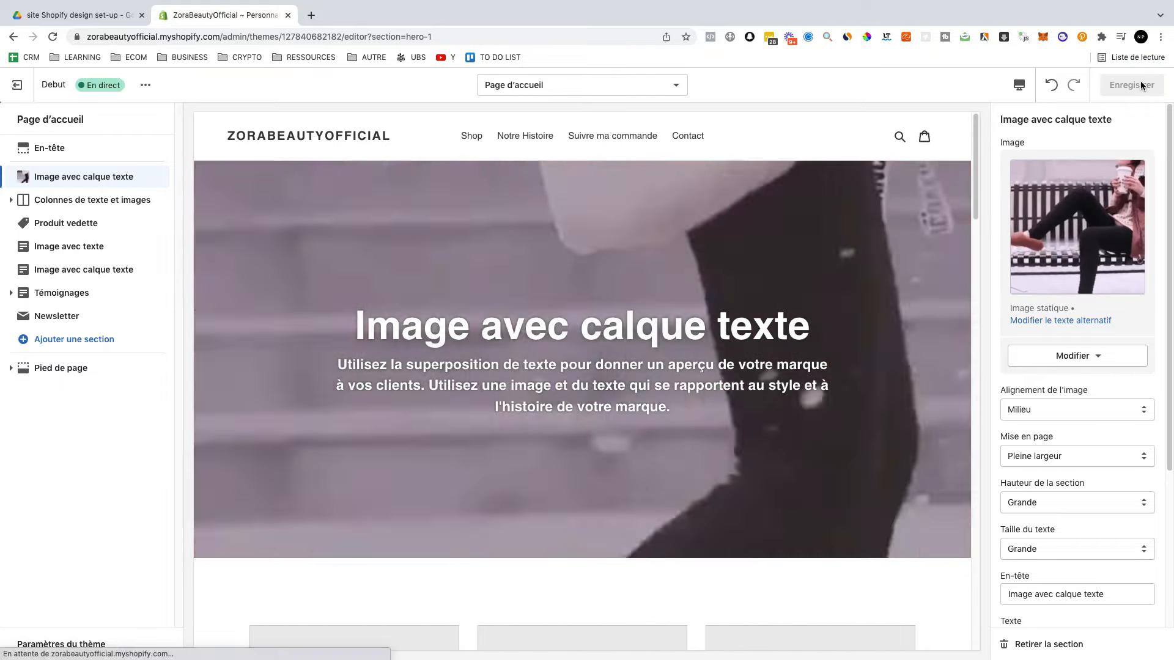
- Use the ZORA BEAUTY image from the library as the header logo and save the theme
{"action": "left_click", "coordinate": [29, 153]}
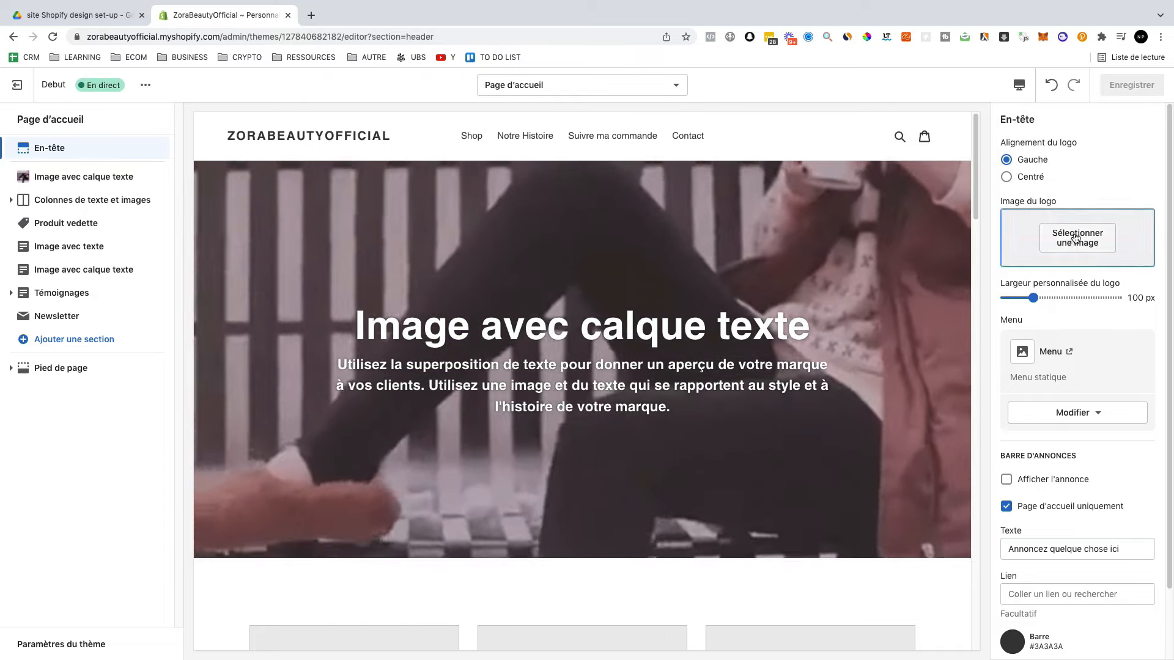
{"action": "left_click", "coordinate": [1076, 238]}
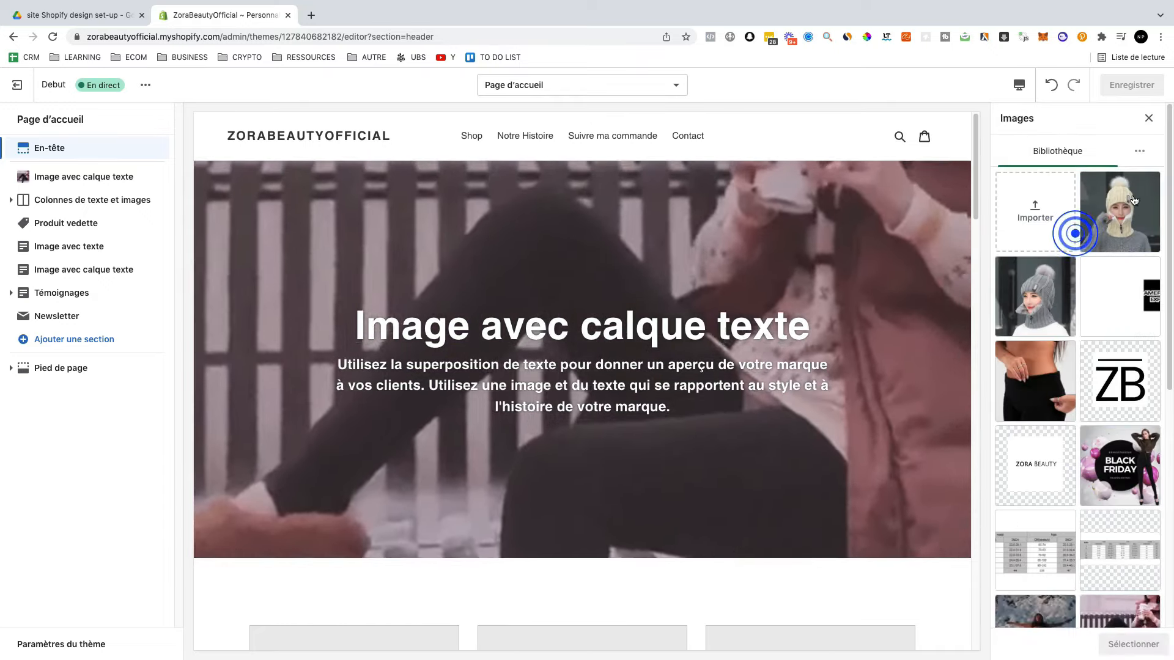
{"action": "scroll", "coordinate": [1080, 428], "scroll_direction": "down", "scroll_amount": 10}
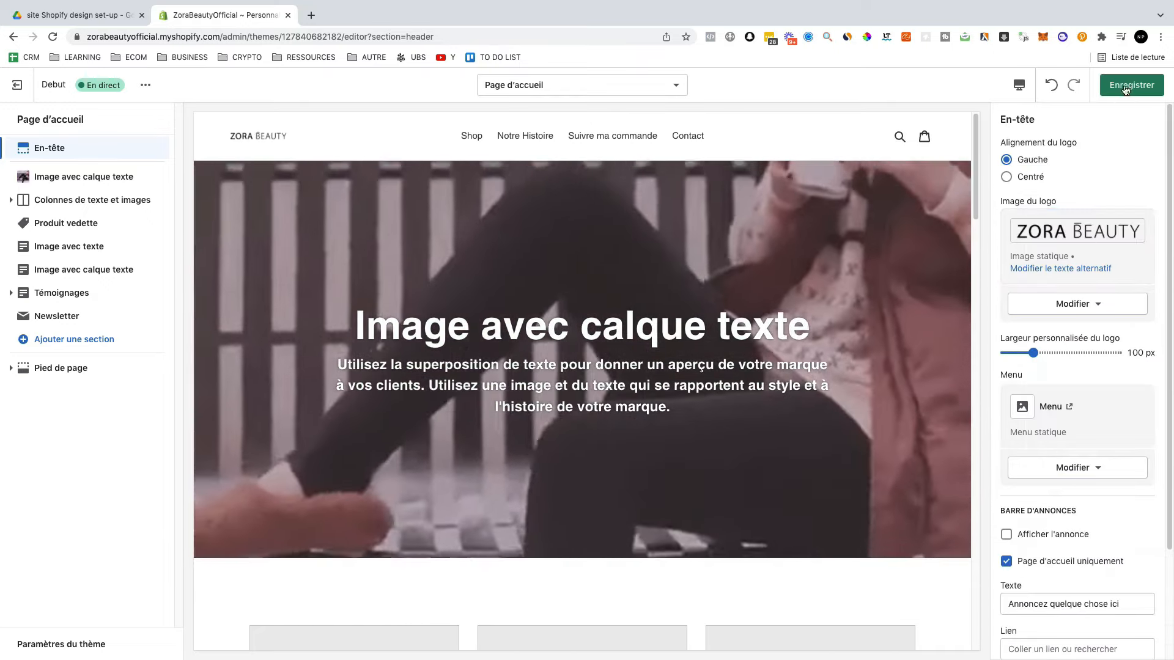
{"action": "left_click", "coordinate": [1132, 85]}
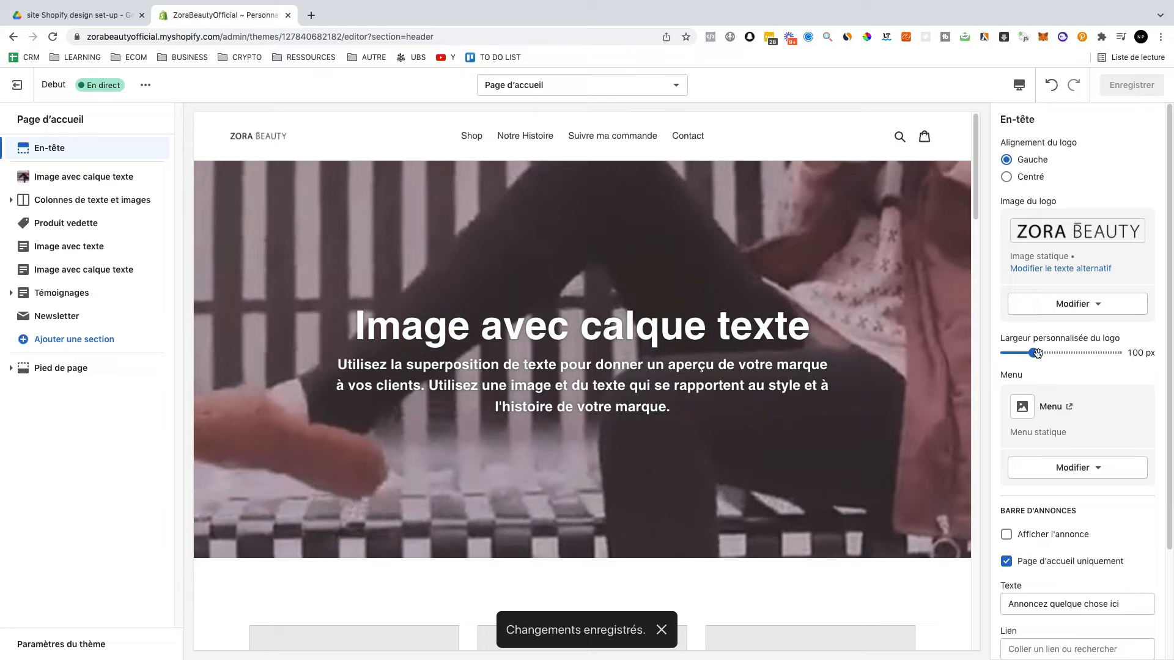
- Set the header logo's custom width to 175 px and check the options for modifying the header menu
{"action": "left_click_drag", "start_coordinate": [1038, 352], "coordinate": [1074, 351]}
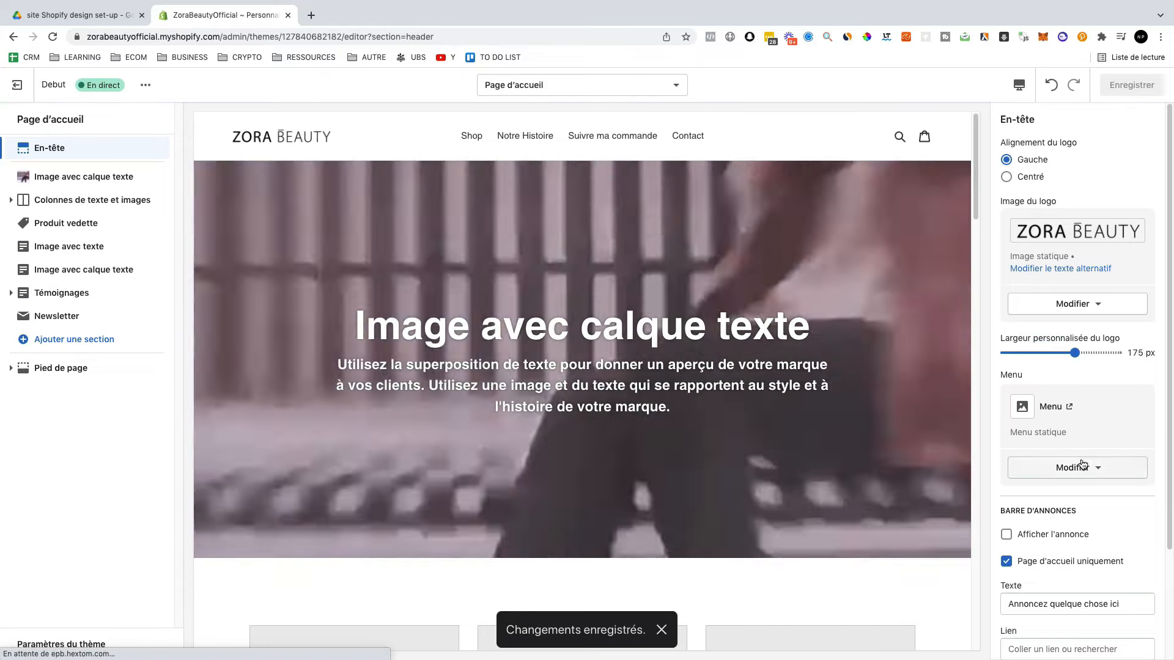
{"action": "left_click", "coordinate": [1080, 466]}
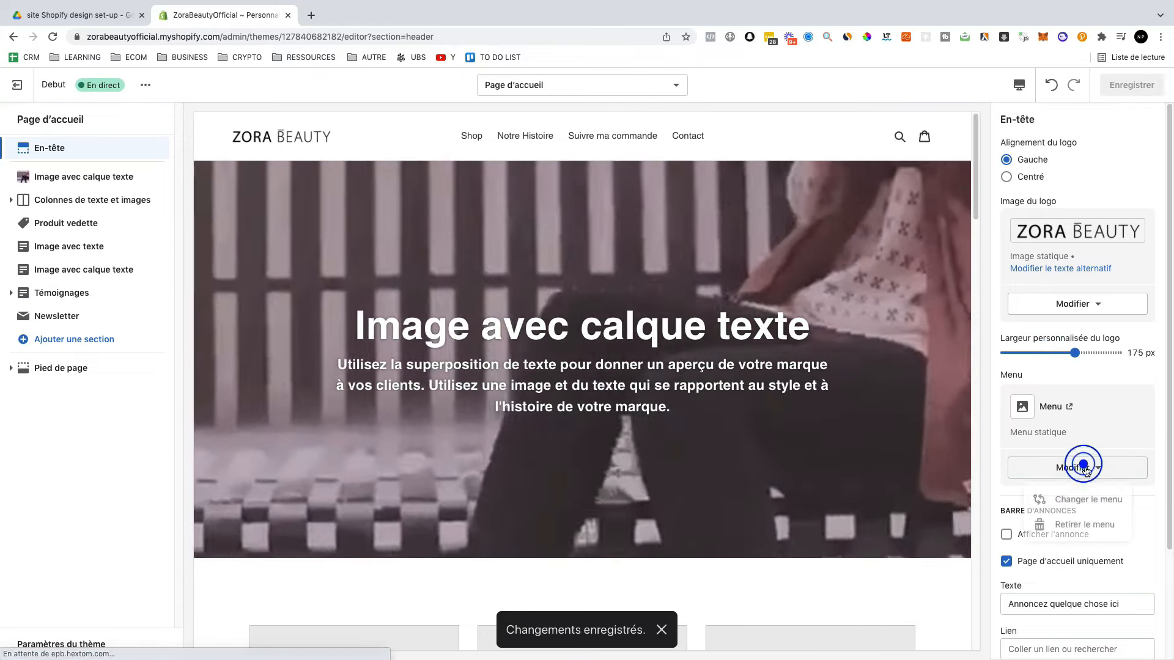
{"action": "left_click", "coordinate": [1068, 444]}
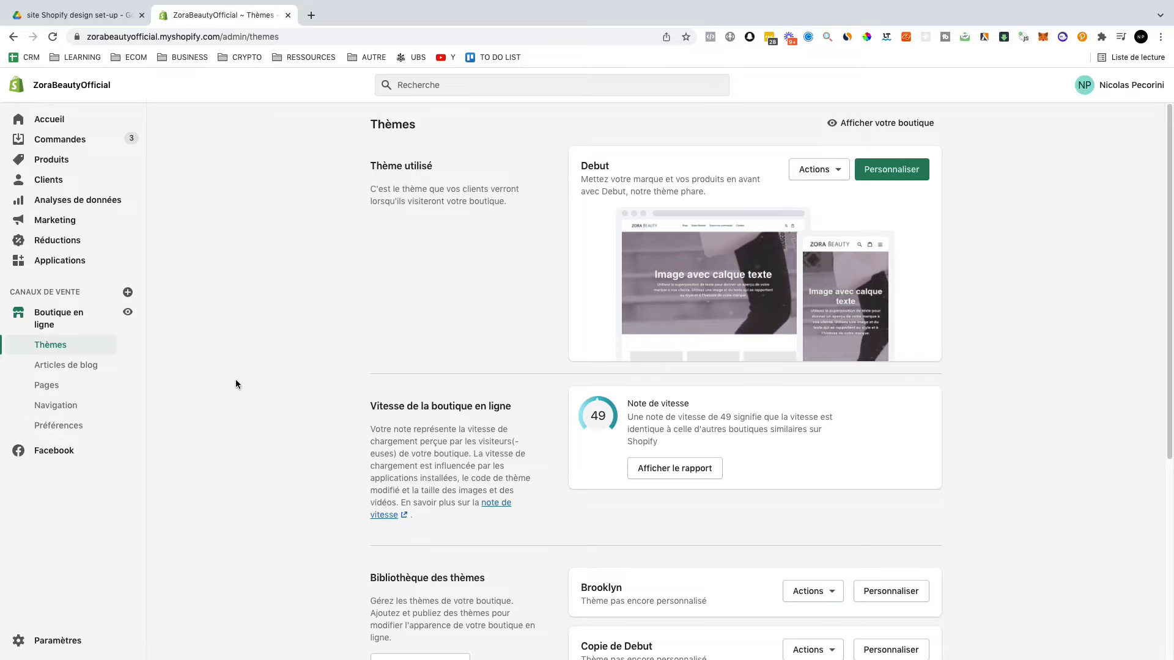
- Open the online store's list of pages and look through all the existing pages
{"action": "left_click", "coordinate": [45, 385]}
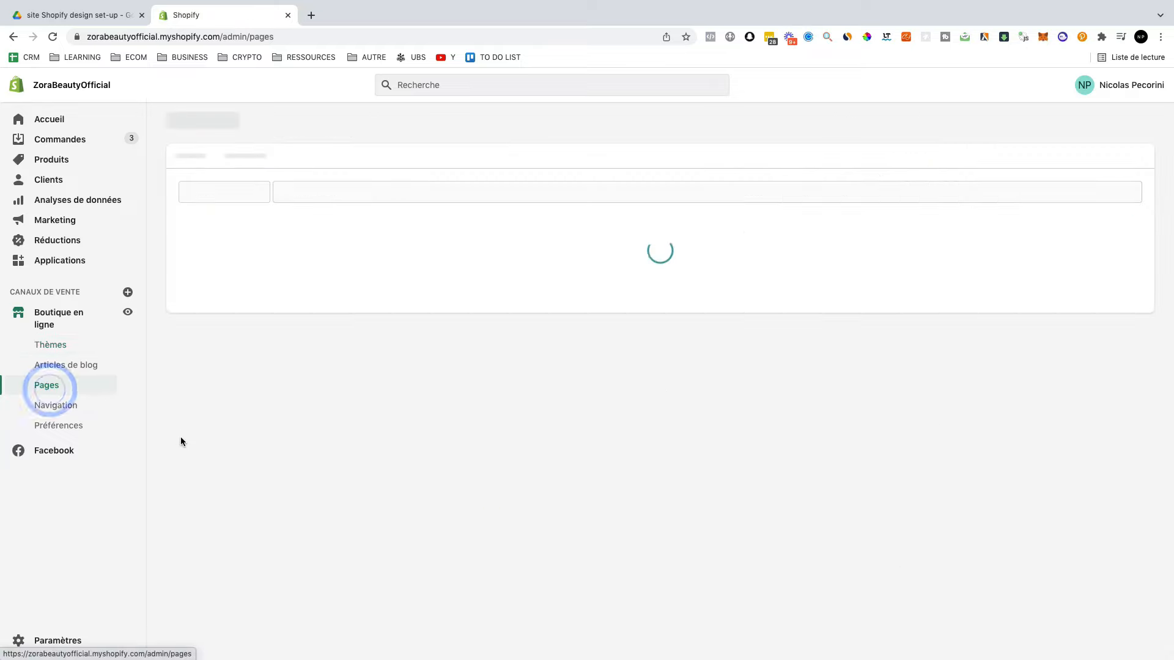
{"action": "scroll", "coordinate": [254, 264], "scroll_direction": "down", "scroll_amount": 5}
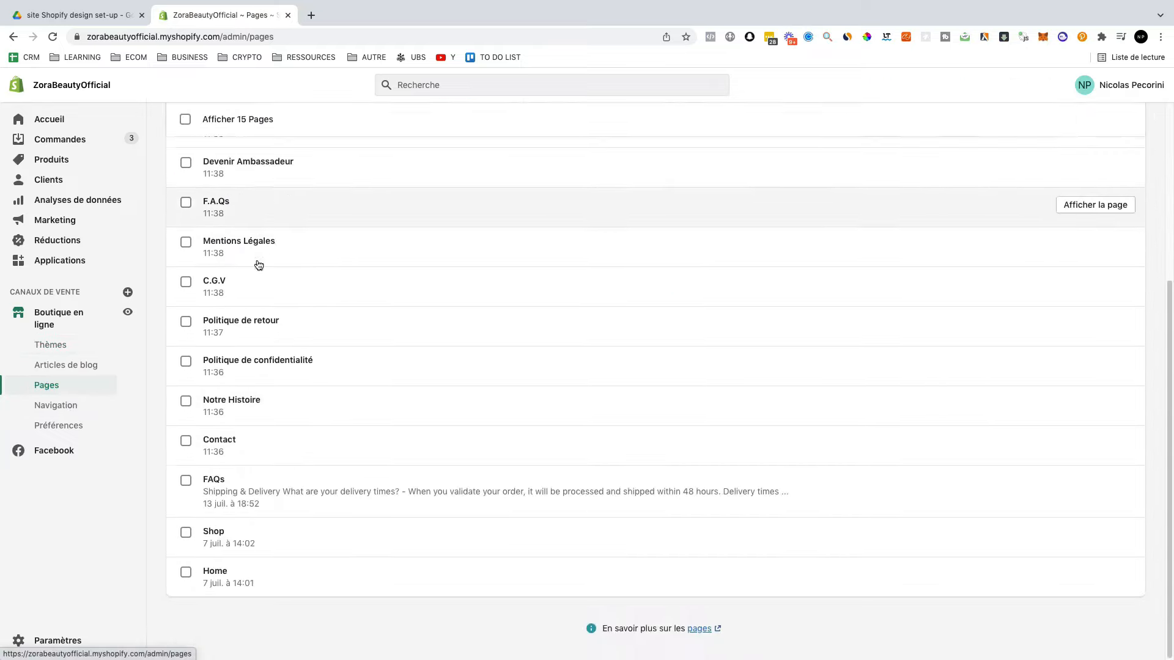
{"action": "scroll", "coordinate": [273, 581], "scroll_direction": "up", "scroll_amount": 5}
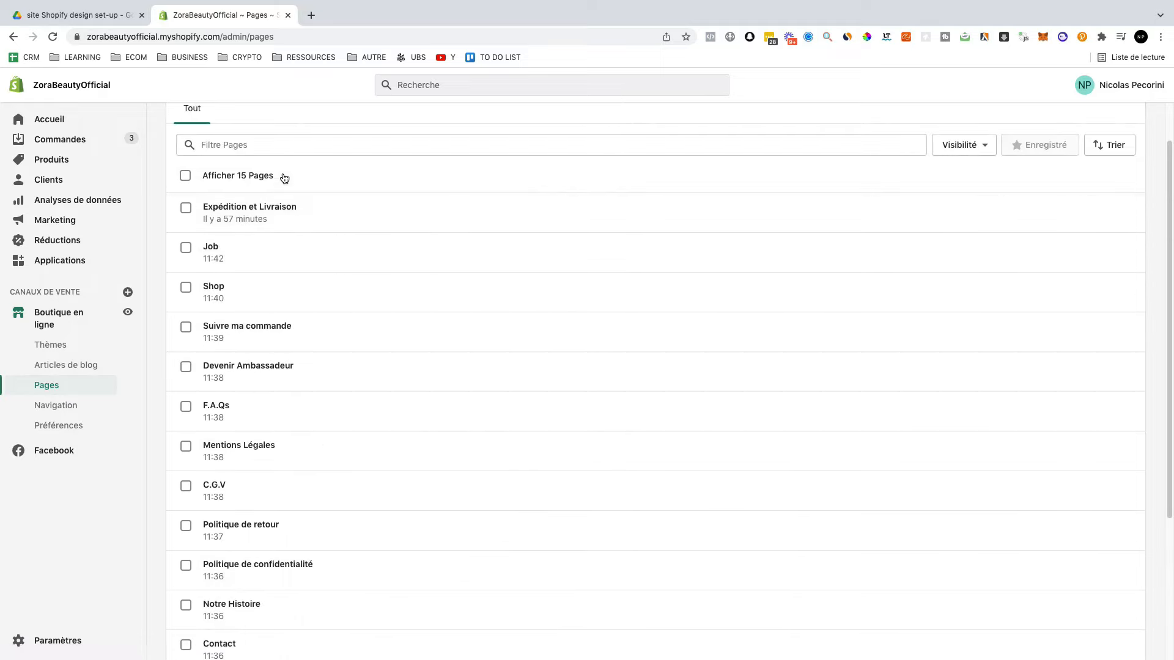
{"action": "scroll", "coordinate": [278, 397], "scroll_direction": "down", "scroll_amount": 4}
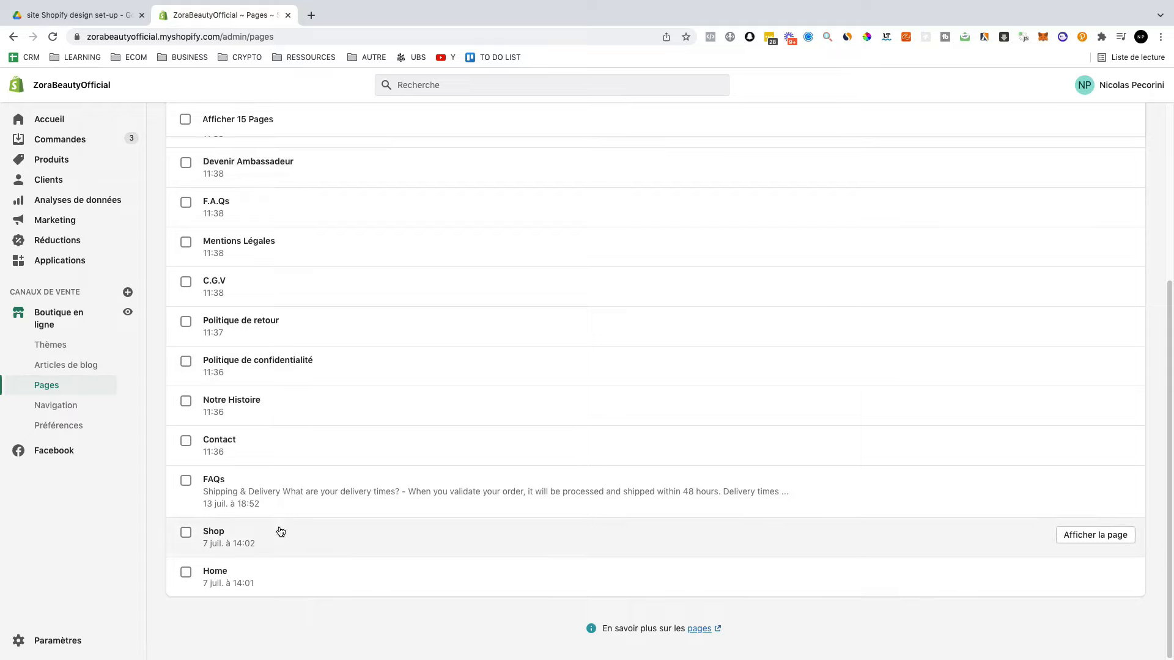
{"action": "scroll", "coordinate": [322, 523], "scroll_direction": "up", "scroll_amount": 5}
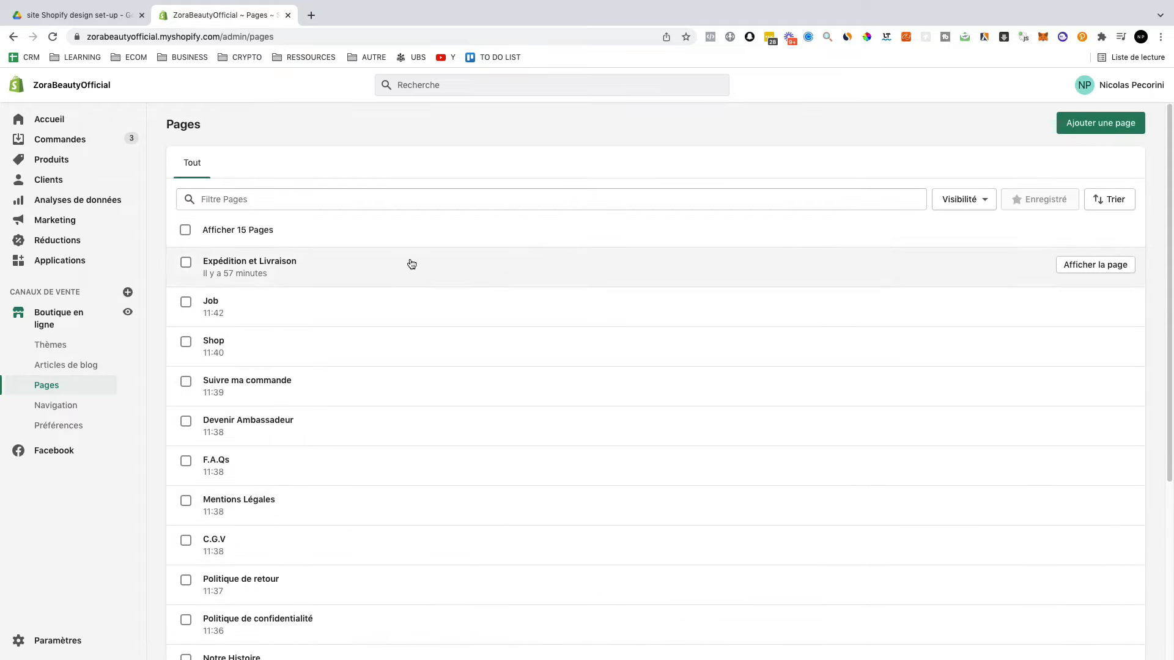
- Draft a new page titled "Contact" with the contact theme template and leave it without saving
{"action": "left_click", "coordinate": [1117, 128]}
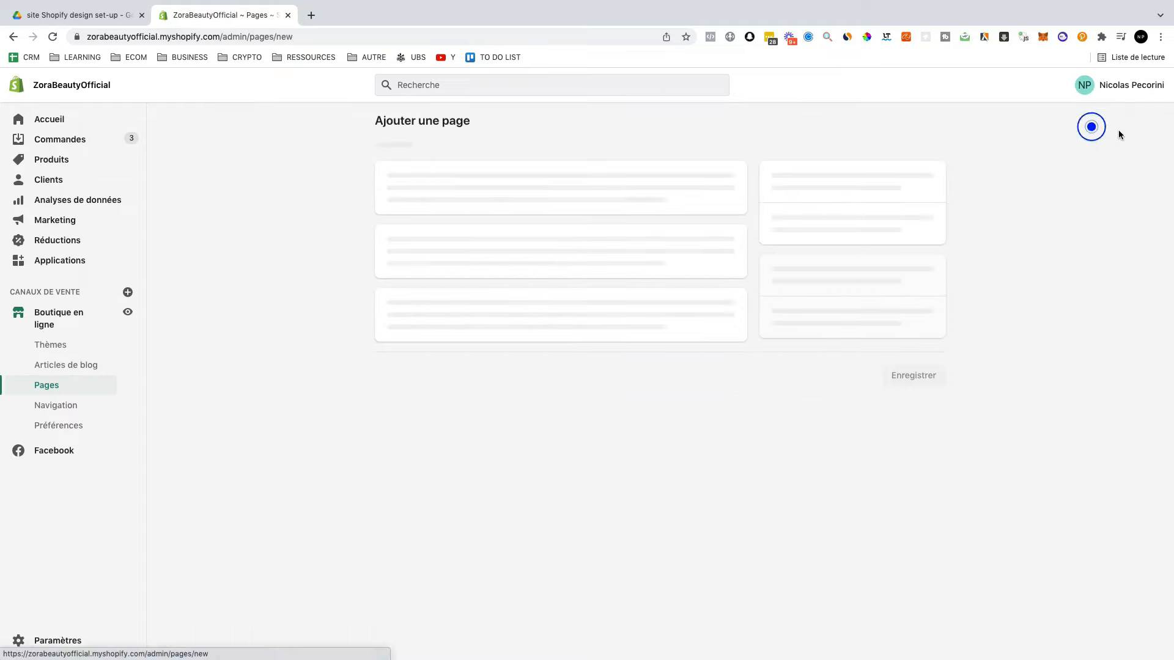
{"action": "left_click", "coordinate": [425, 182]}
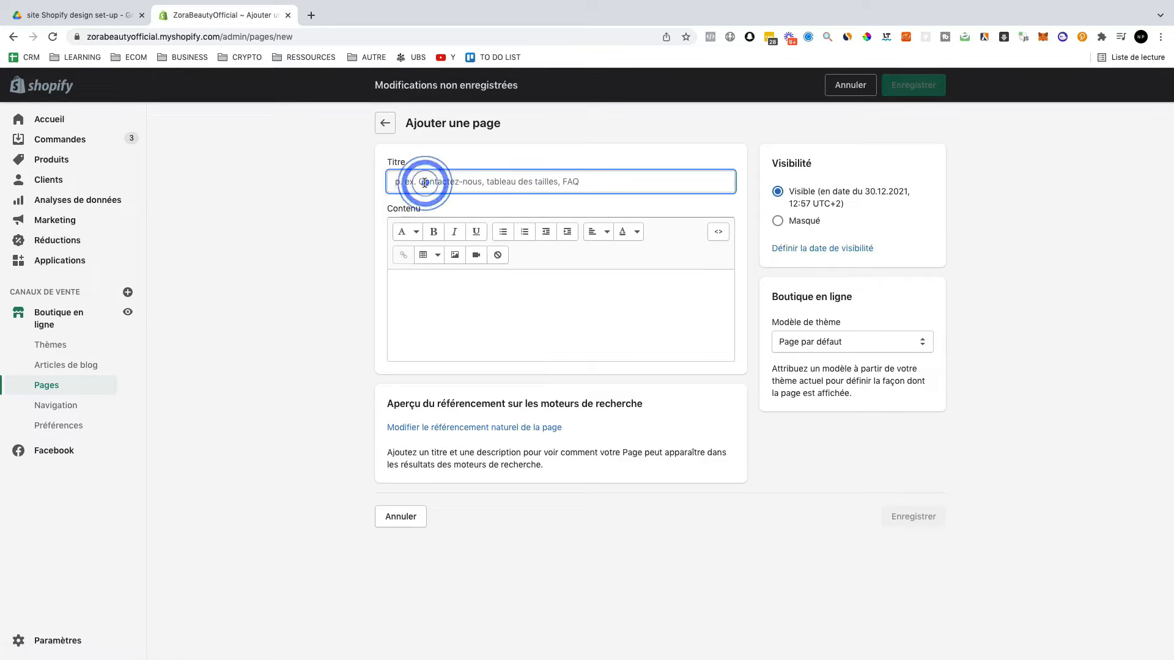
{"action": "type", "text": "Contact"}
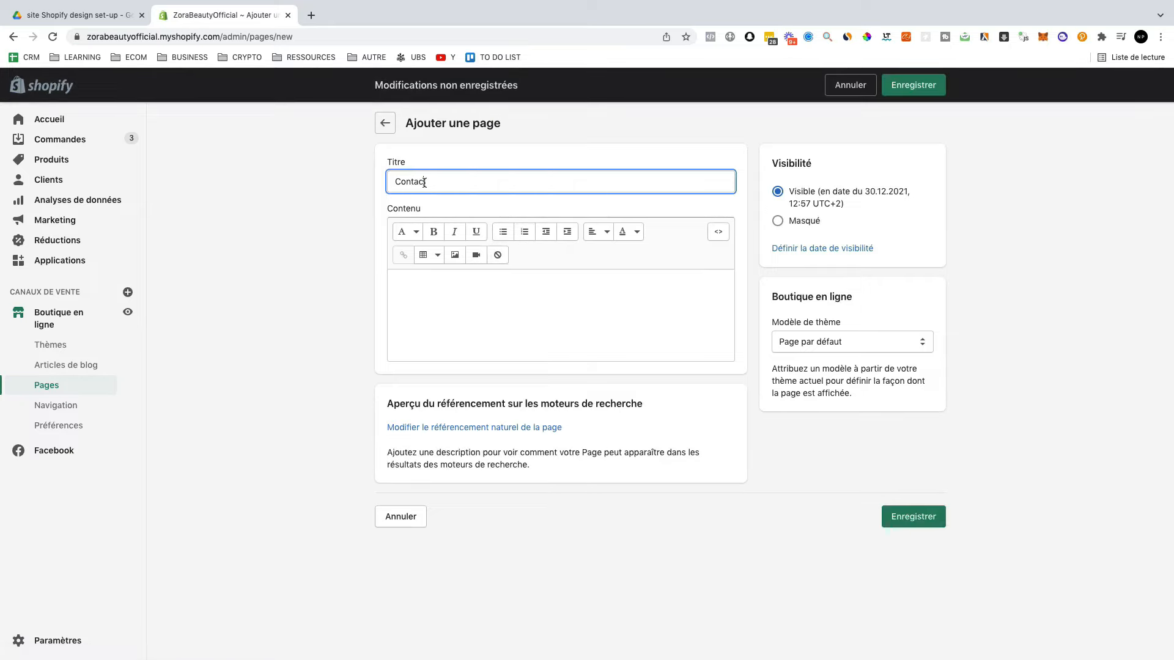
{"action": "left_click", "coordinate": [502, 316]}
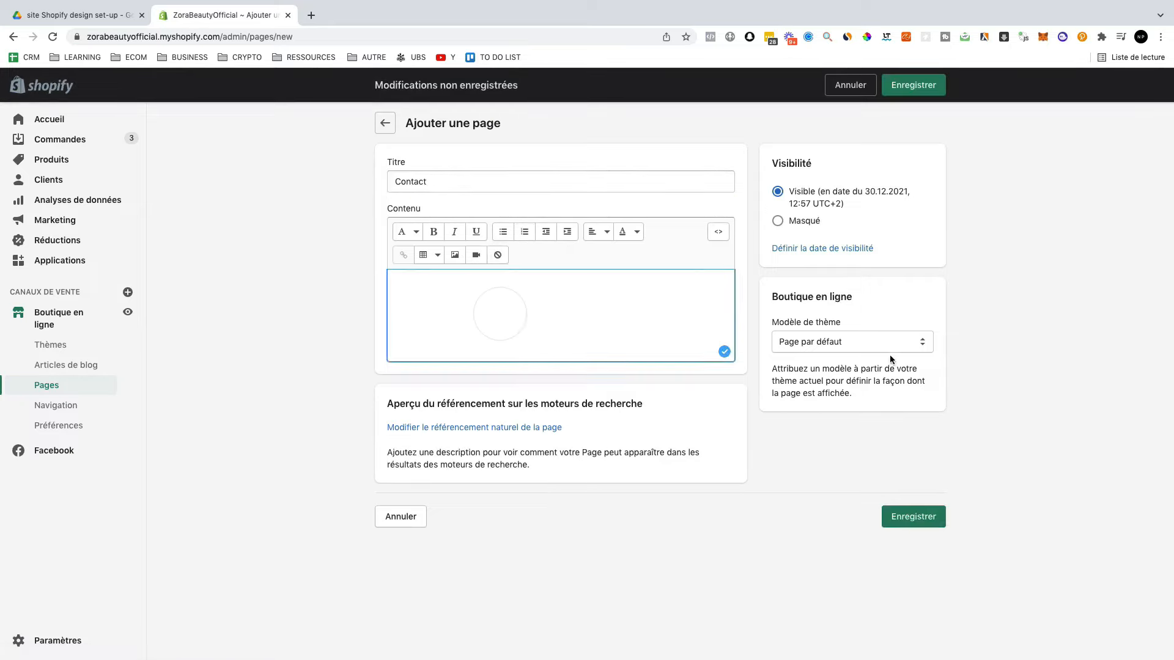
{"action": "left_click", "coordinate": [818, 344]}
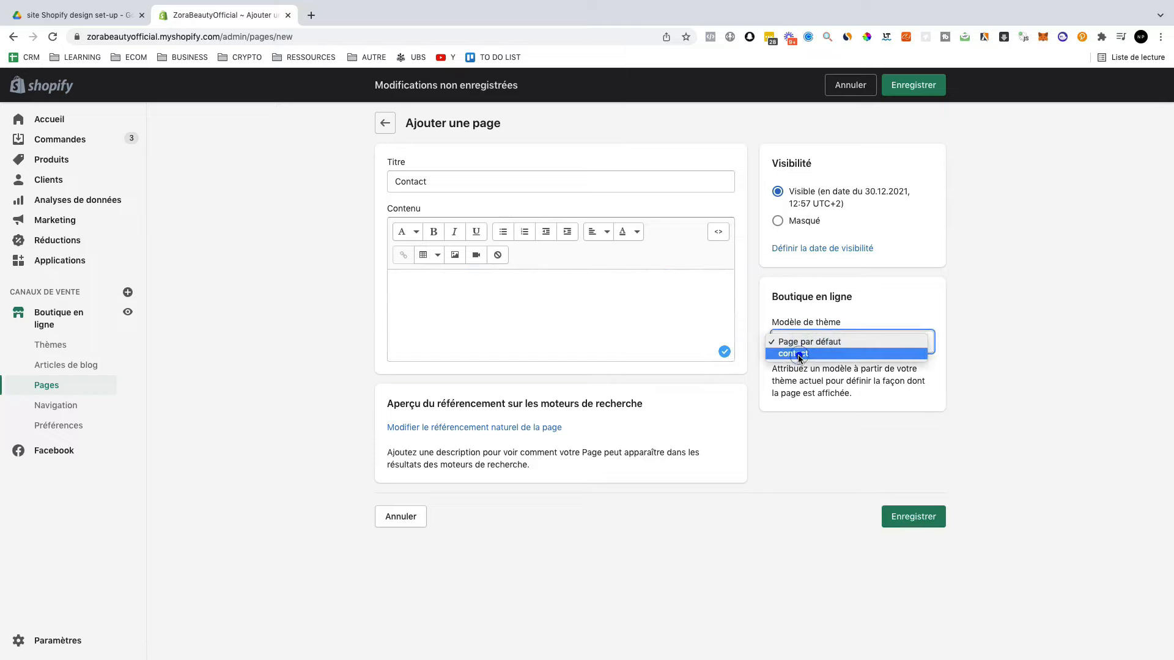
{"action": "left_click", "coordinate": [800, 354]}
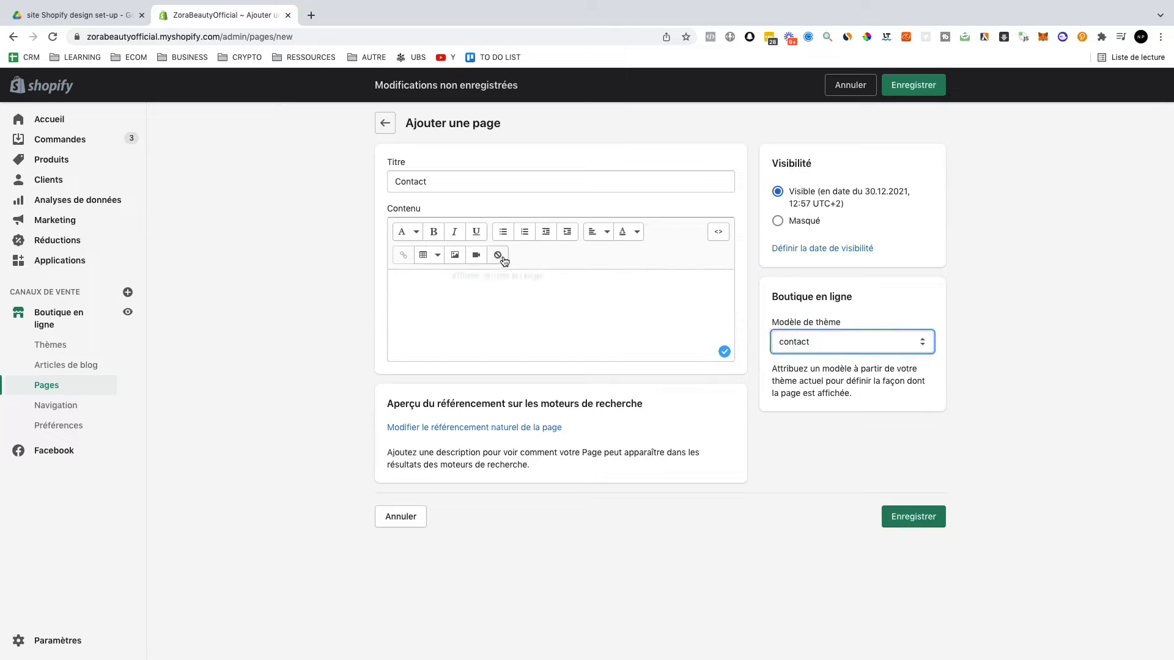
{"action": "left_click", "coordinate": [386, 124]}
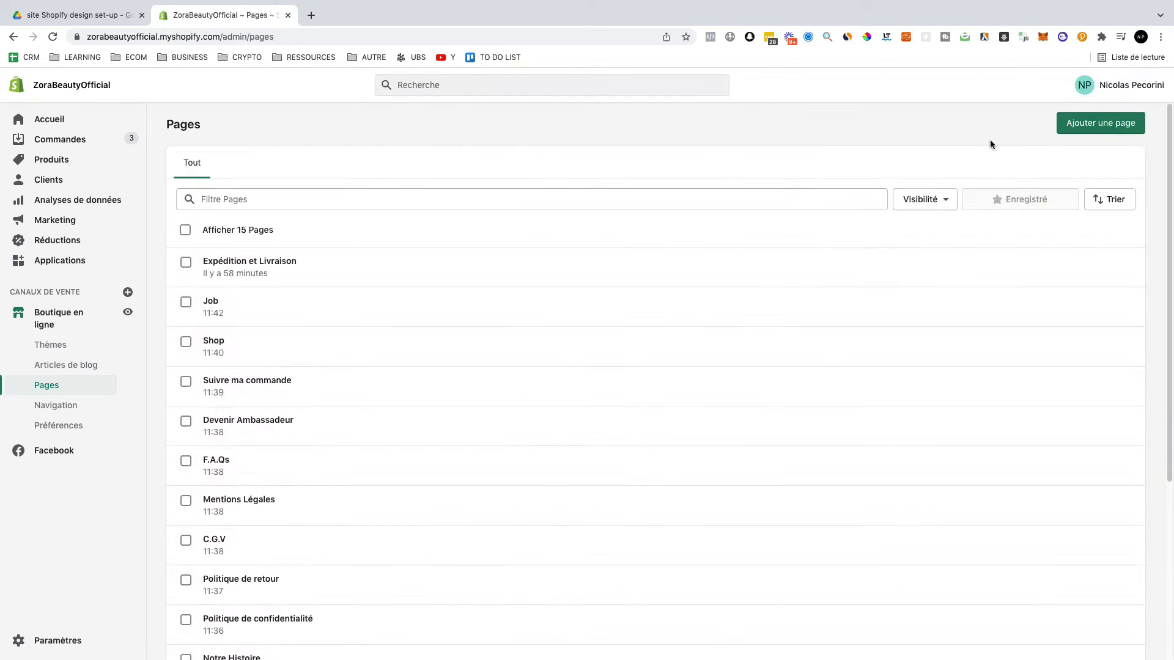
- Start another new page and begin its title with "A"
{"action": "left_click", "coordinate": [1088, 126]}
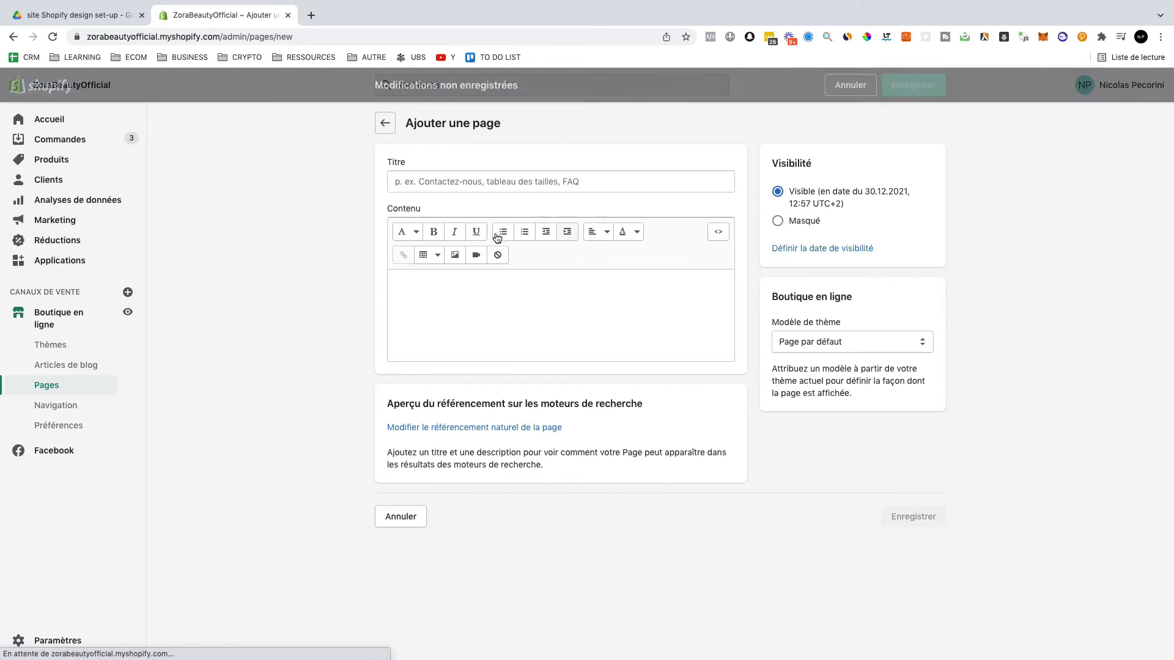
{"action": "left_click", "coordinate": [451, 181]}
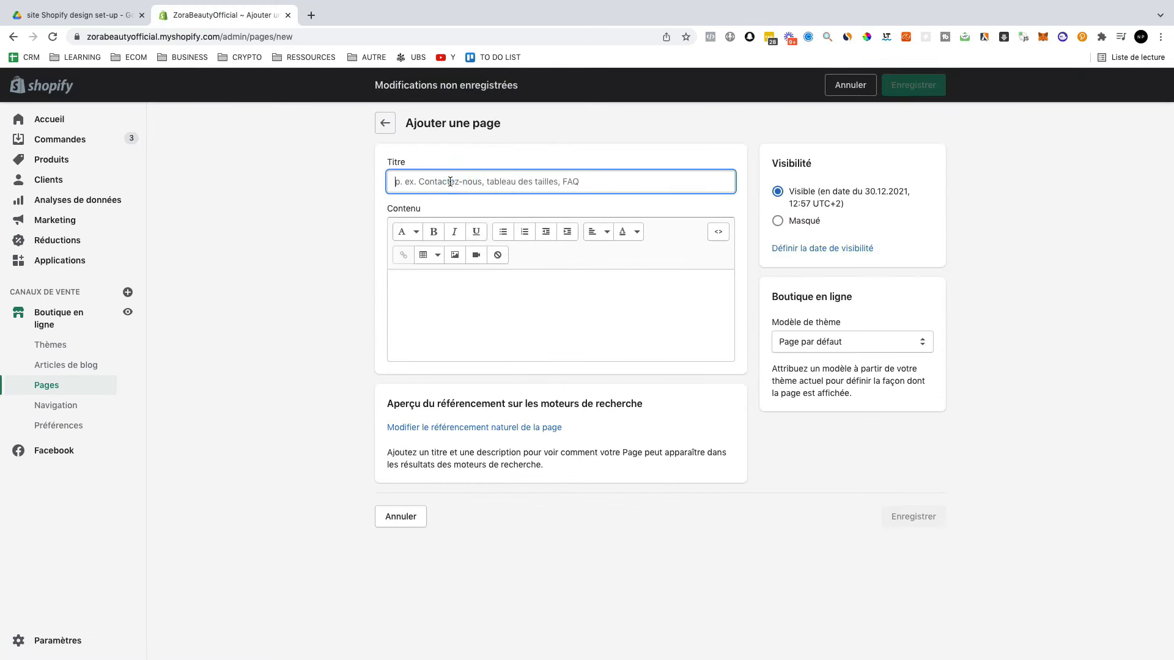
{"action": "type", "text": "A"}
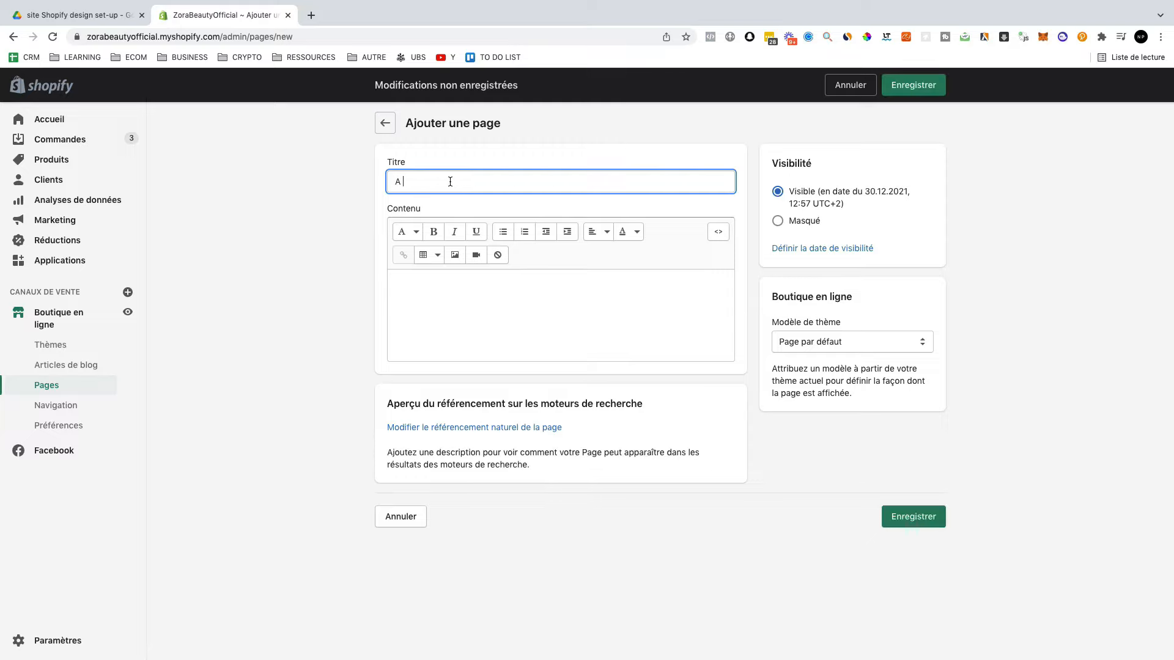
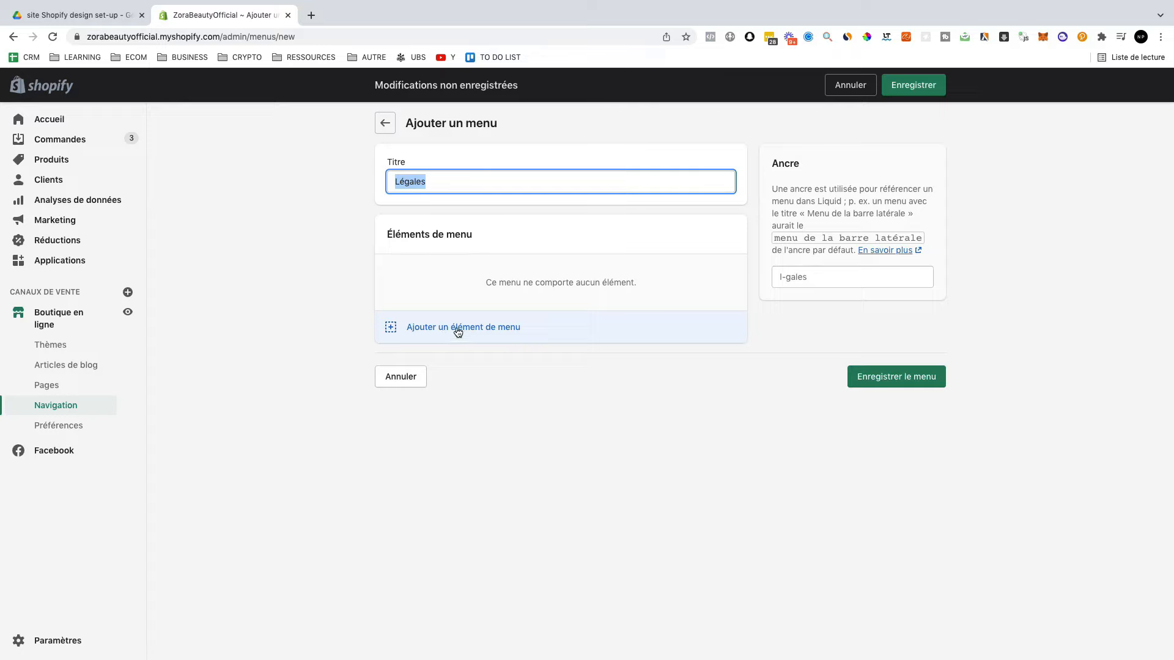
- Open the form for adding a menu item to the new "Légales" menu
{"action": "left_click", "coordinate": [473, 320]}
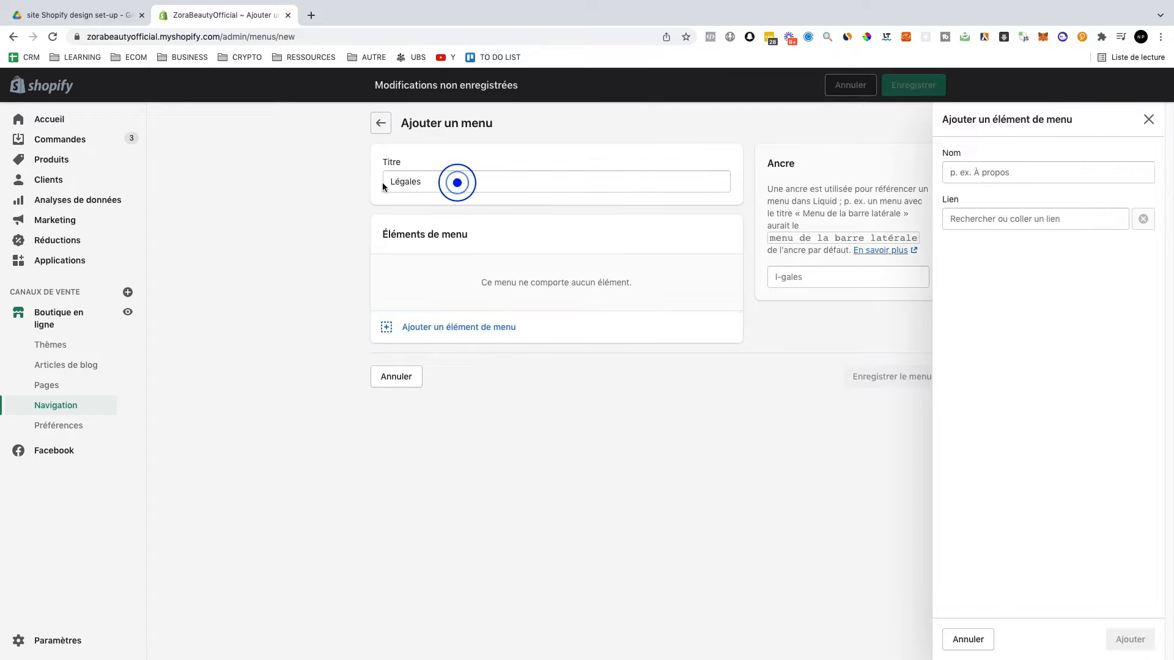
{"action": "left_click", "coordinate": [457, 183]}
{"action": "left_click", "coordinate": [539, 324]}
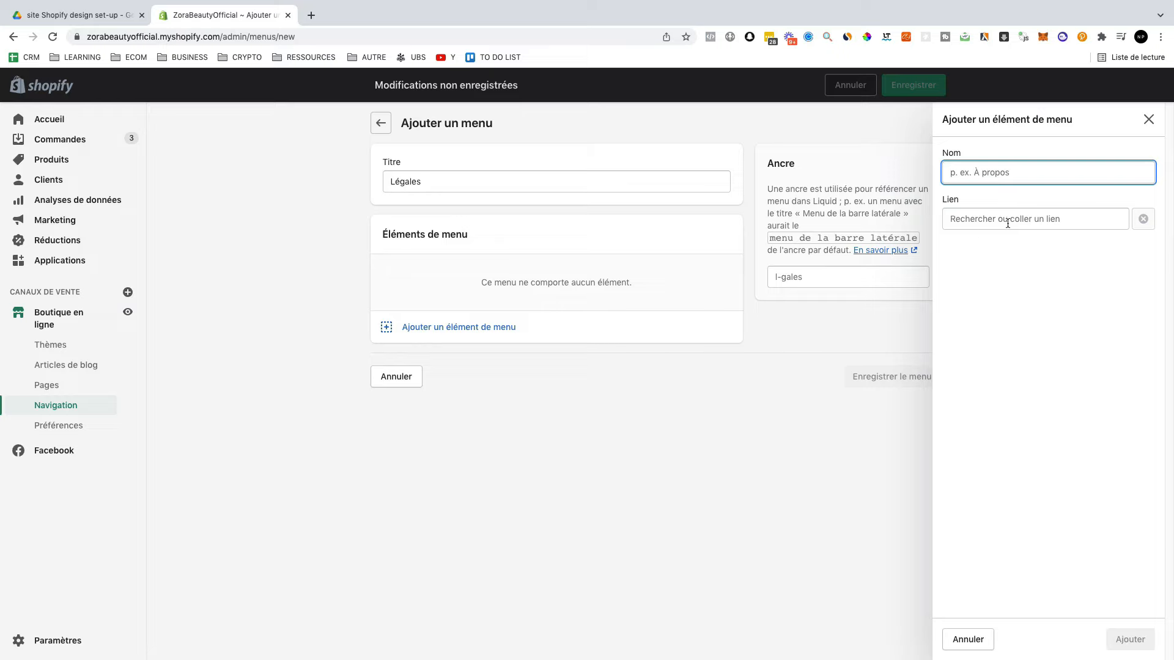
{"action": "left_click", "coordinate": [430, 179]}
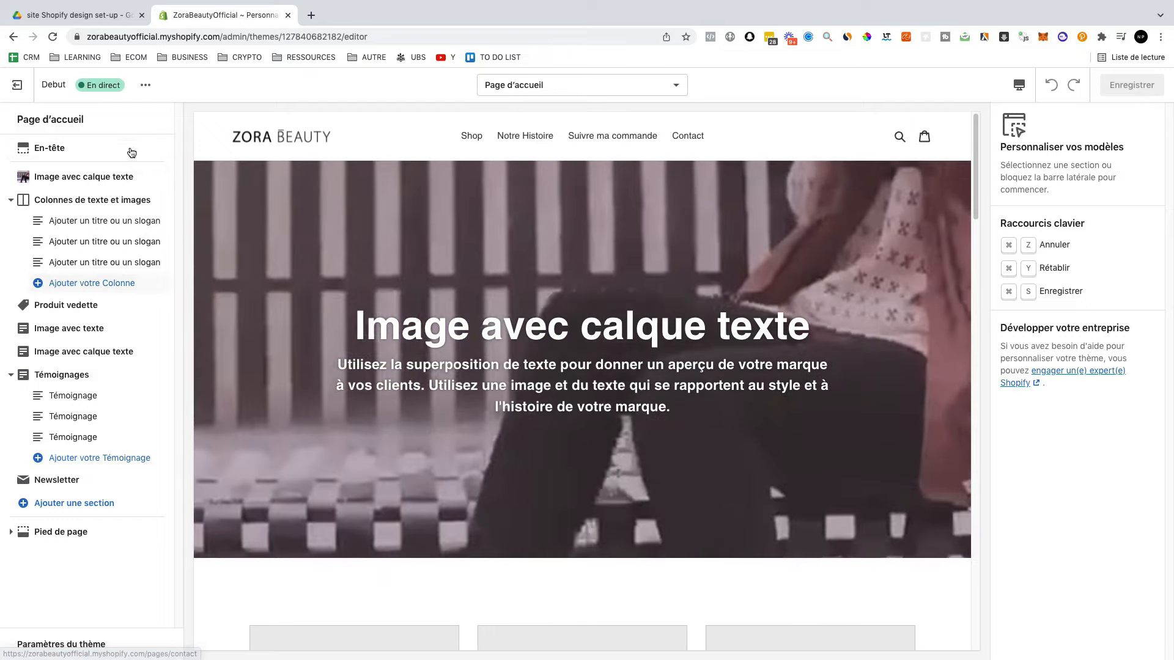
- Open the home page header settings and the options for modifying its menu
{"action": "left_click", "coordinate": [164, 150]}
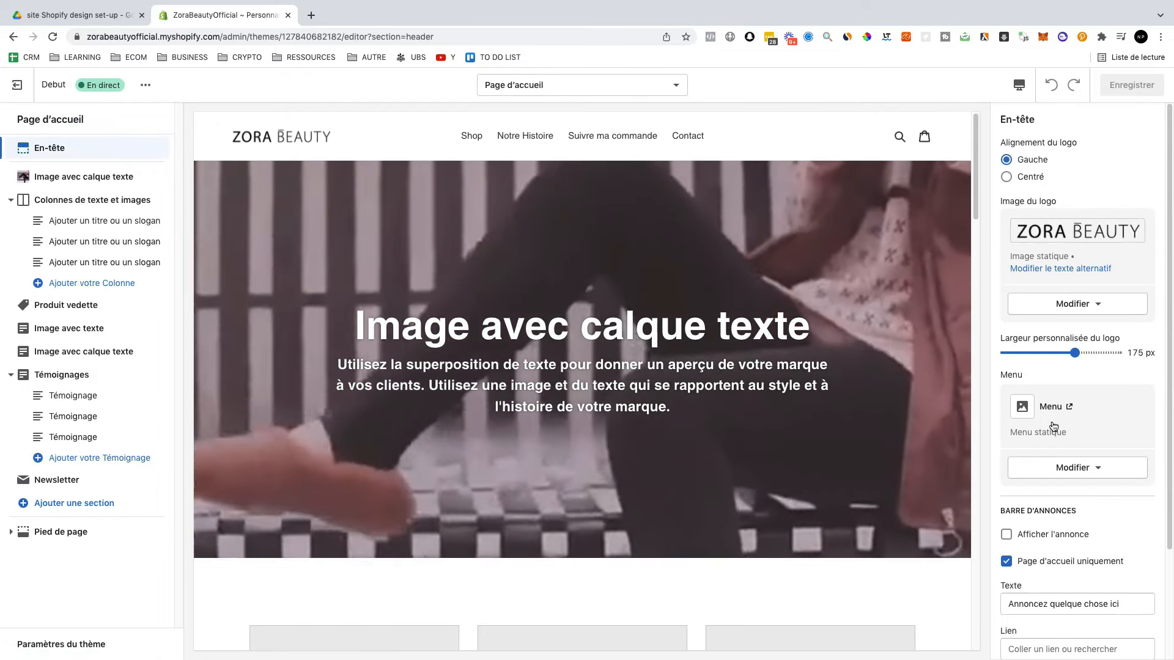
{"action": "left_click", "coordinate": [1067, 468]}
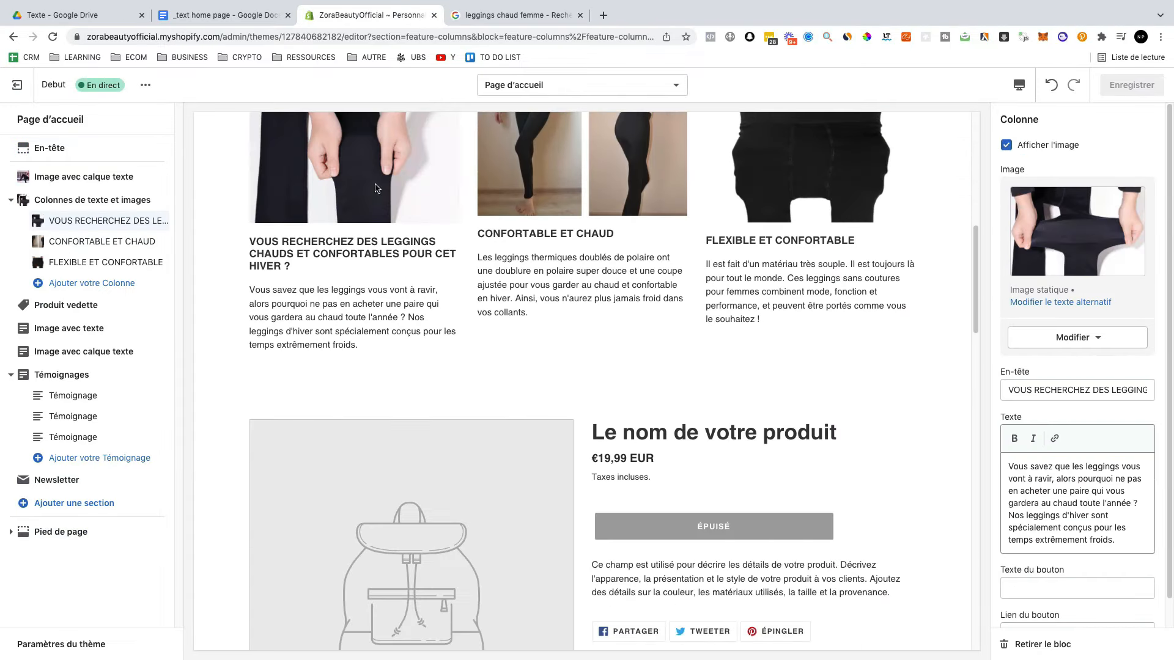
- Inspect the first block of the text-and-images columns and browse the image library without changing its picture
{"action": "scroll", "coordinate": [283, 353], "scroll_direction": "up", "scroll_amount": 2}
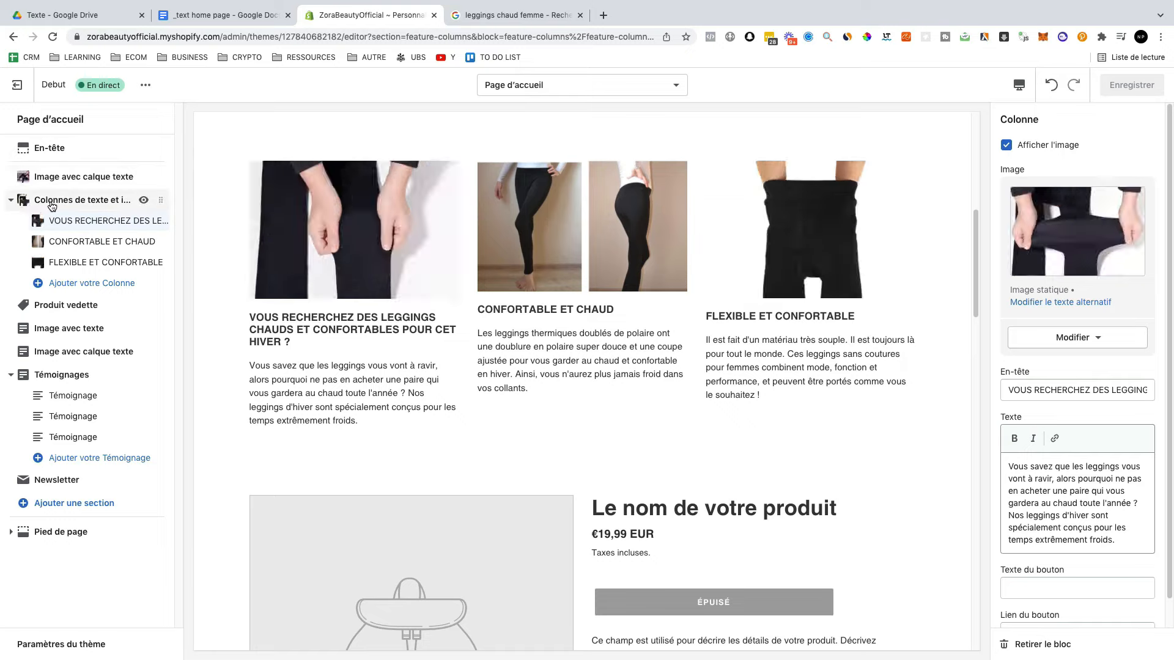
{"action": "left_click", "coordinate": [74, 222]}
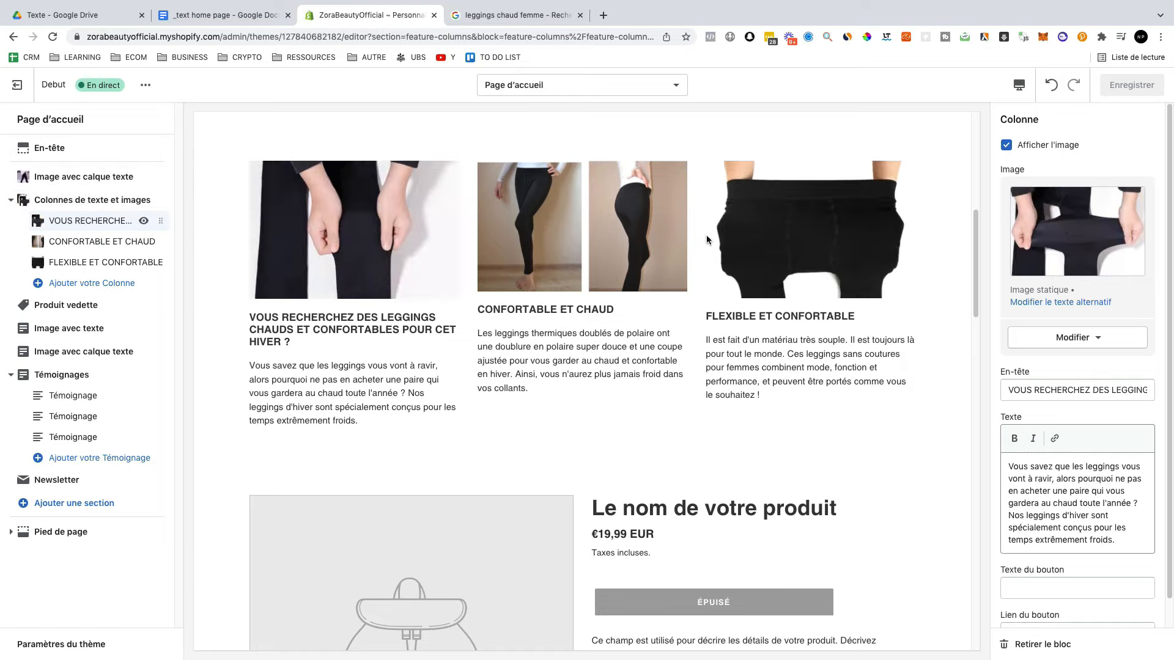
{"action": "left_click", "coordinate": [1079, 230]}
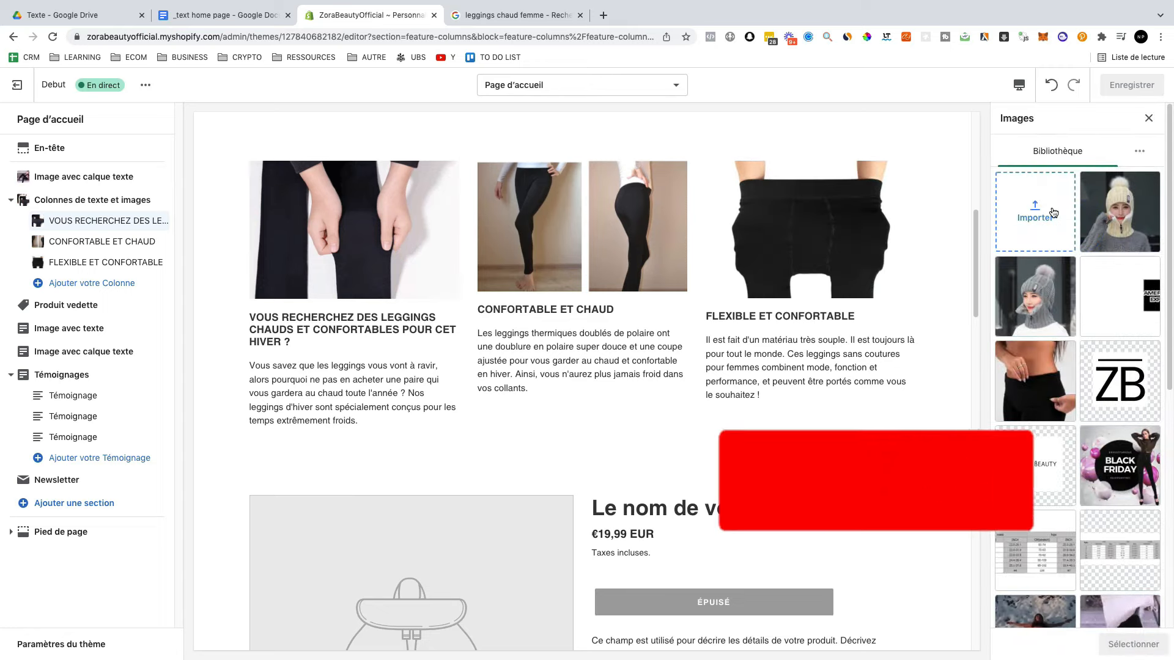
{"action": "left_click", "coordinate": [1151, 116]}
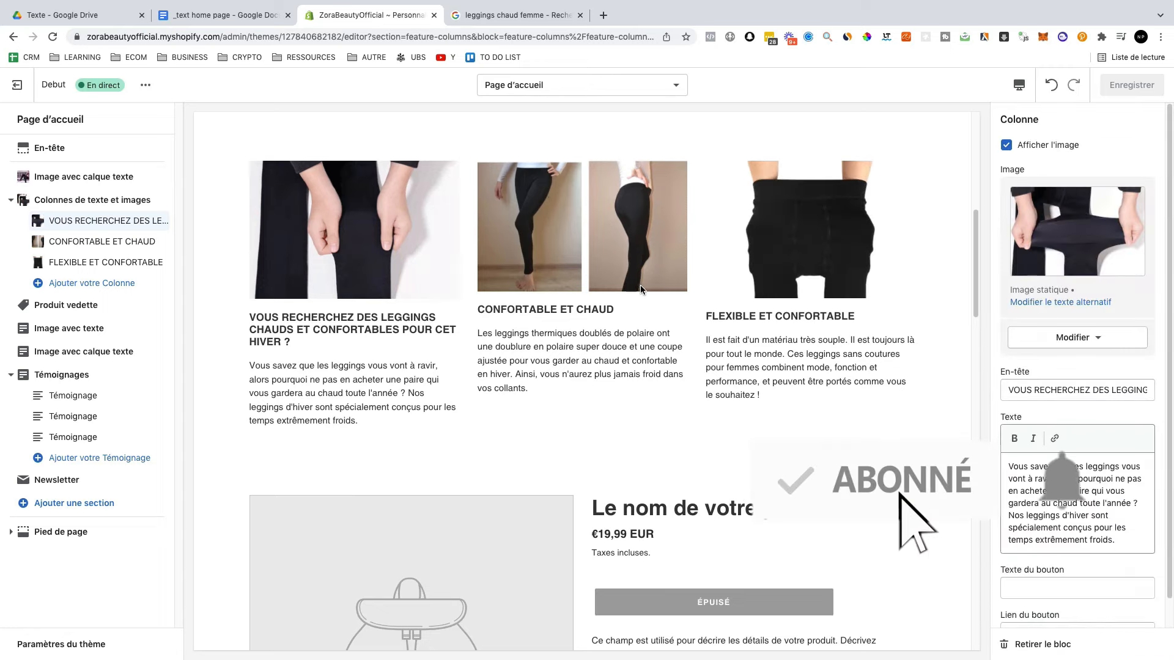
- Copy the heading "VOUS RECHERCHEZ DES LEGGINGS CHAUDS ET CONFORTABLES POUR CET HIVER ?" from the "_text home page" document for the first column's heading
{"action": "scroll", "coordinate": [1028, 352], "scroll_direction": "down", "scroll_amount": 1}
{"action": "triple_click", "coordinate": [1028, 361]}
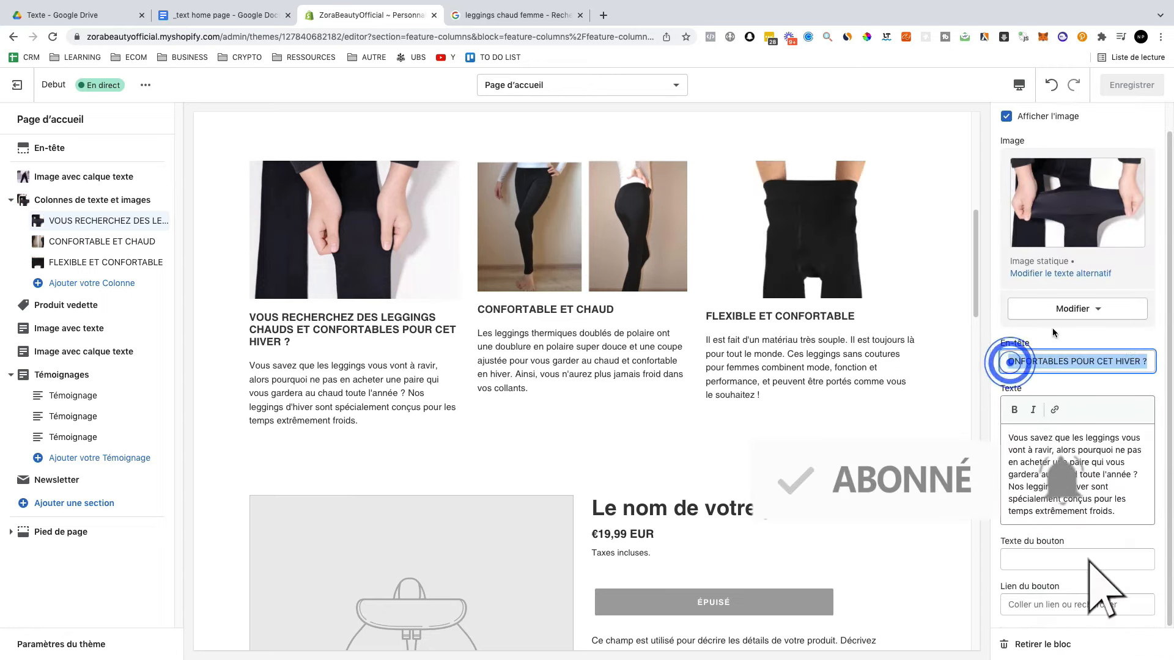
{"action": "left_click", "coordinate": [215, 13]}
{"action": "left_click", "coordinate": [420, 288]}
{"action": "triple_click", "coordinate": [370, 289]}
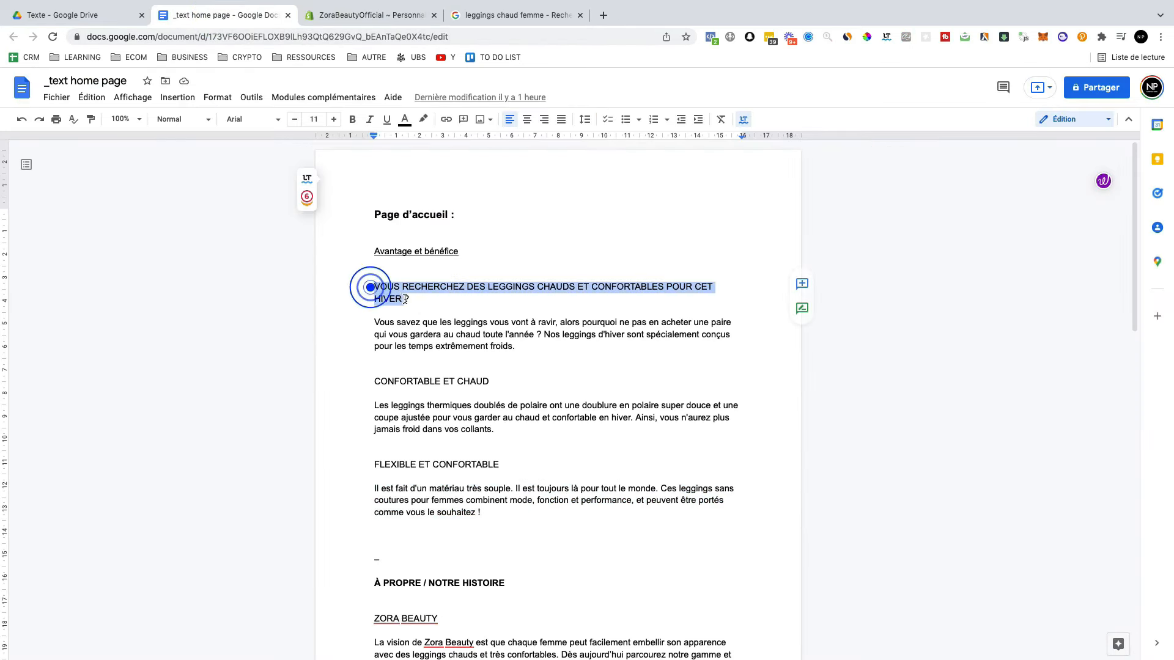
{"action": "right_click", "coordinate": [398, 300]}
{"action": "left_click", "coordinate": [358, 16]}
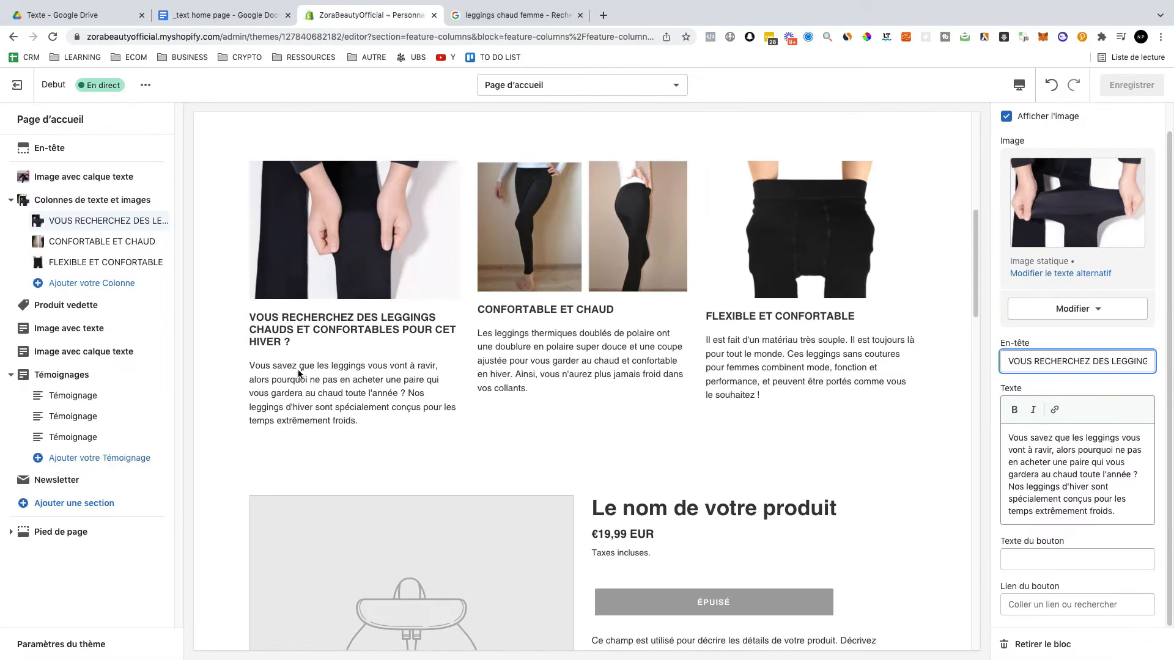
- Select the paragraph beginning "Vous savez que les leggings" in the "_text home page" document and return to the theme editor
{"action": "left_click", "coordinate": [236, 366]}
{"action": "left_click", "coordinate": [251, 14]}
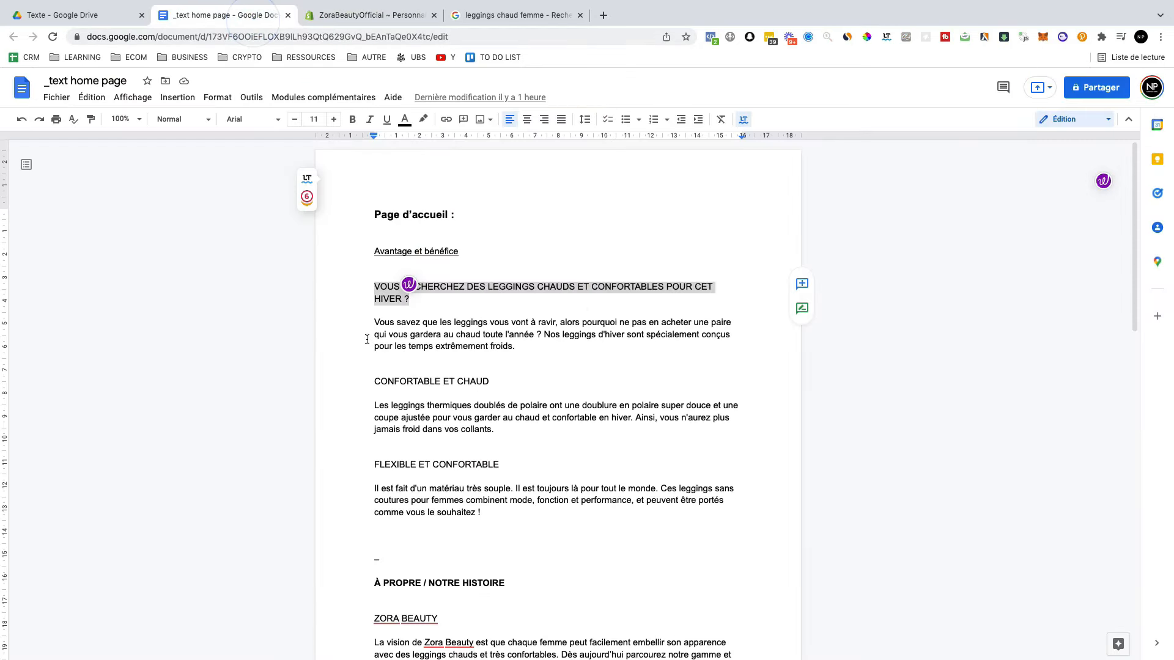
{"action": "left_click_drag", "start_coordinate": [374, 322], "coordinate": [508, 347]}
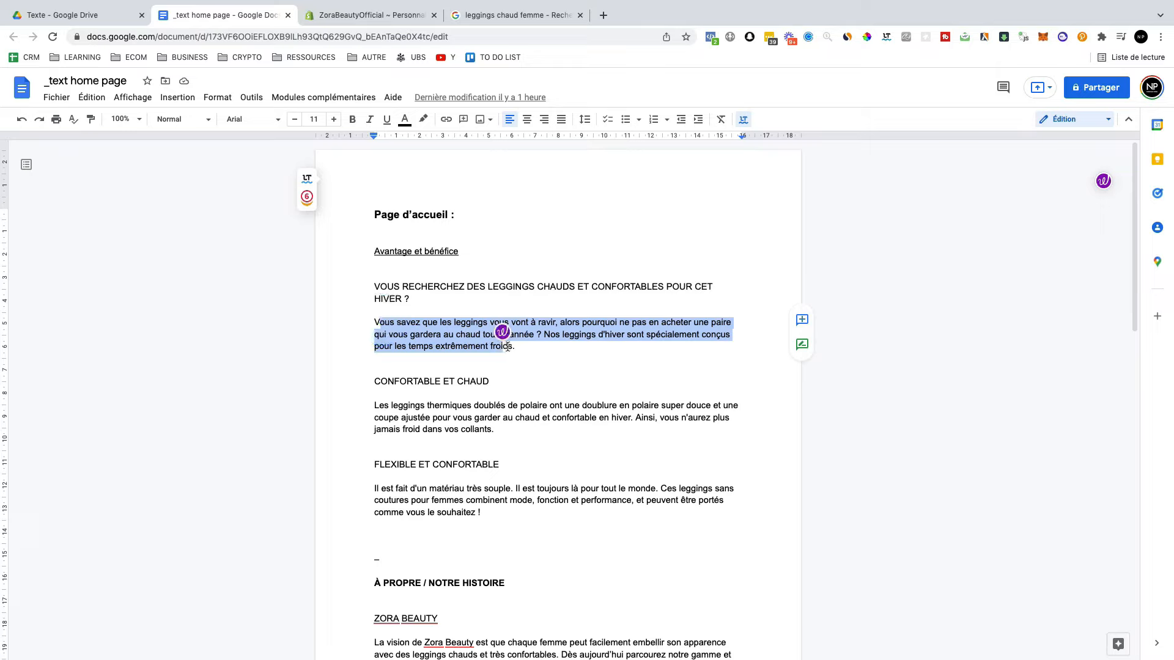
{"action": "left_click", "coordinate": [376, 12]}
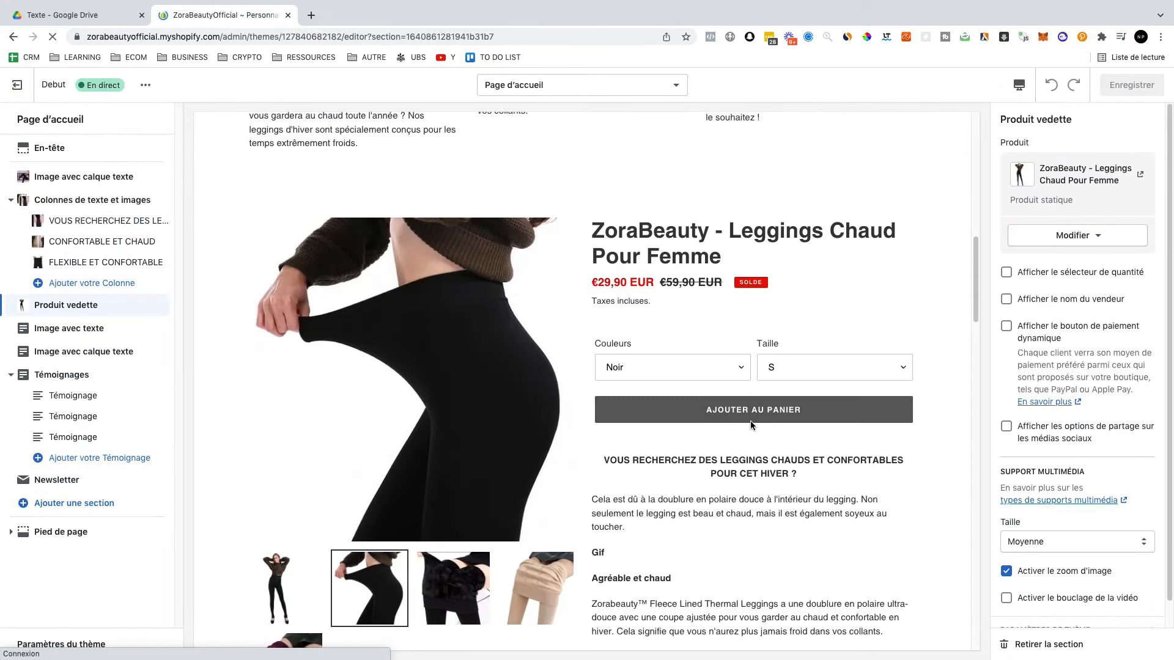
- Review the featured product section in the home page preview and open the settings of the "Image avec texte" section
{"action": "scroll", "coordinate": [750, 422], "scroll_direction": "down", "scroll_amount": 1}
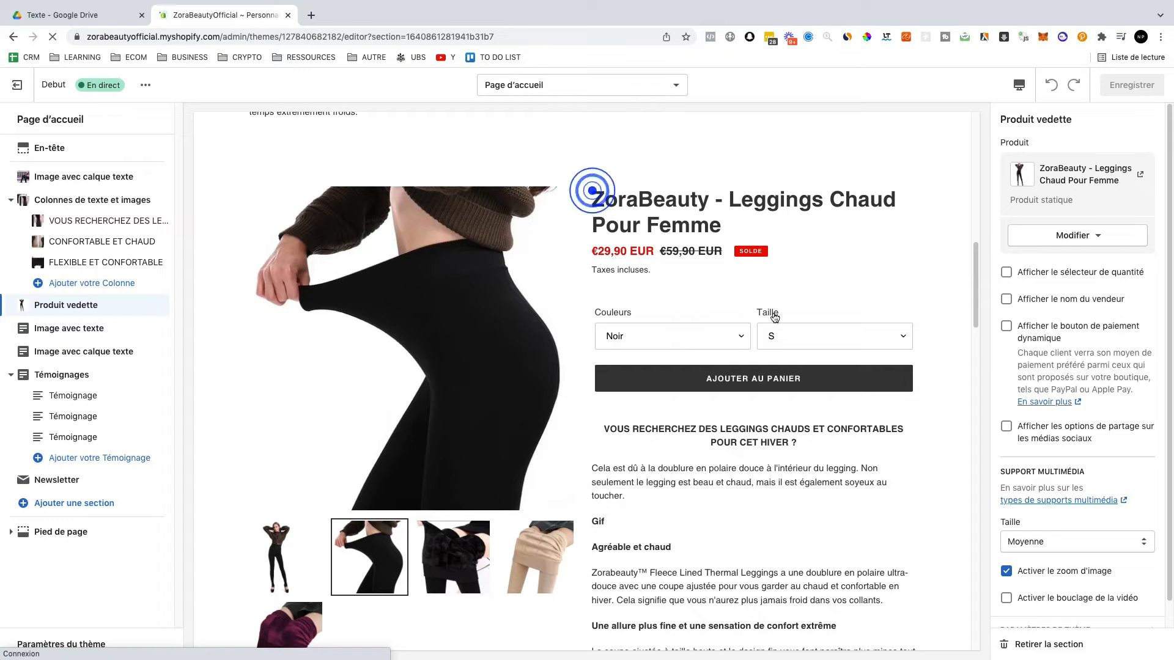
{"action": "scroll", "coordinate": [734, 293], "scroll_direction": "down", "scroll_amount": 3}
{"action": "scroll", "coordinate": [674, 262], "scroll_direction": "down", "scroll_amount": 3}
{"action": "scroll", "coordinate": [734, 293], "scroll_direction": "down", "scroll_amount": 5}
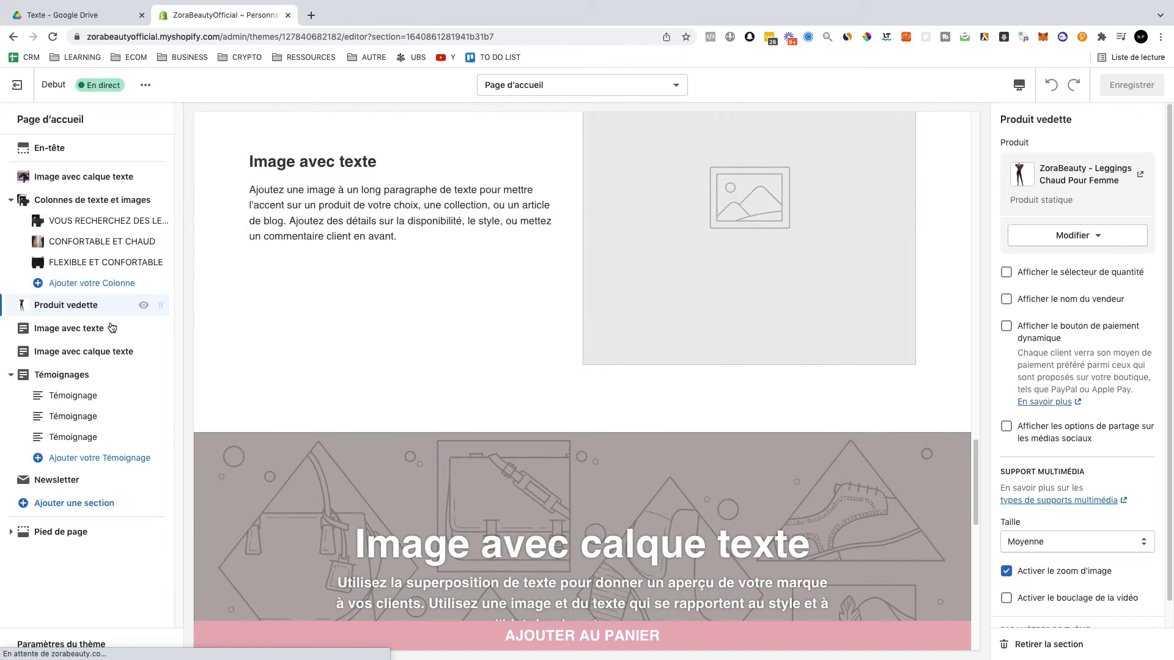
{"action": "left_click", "coordinate": [112, 328]}
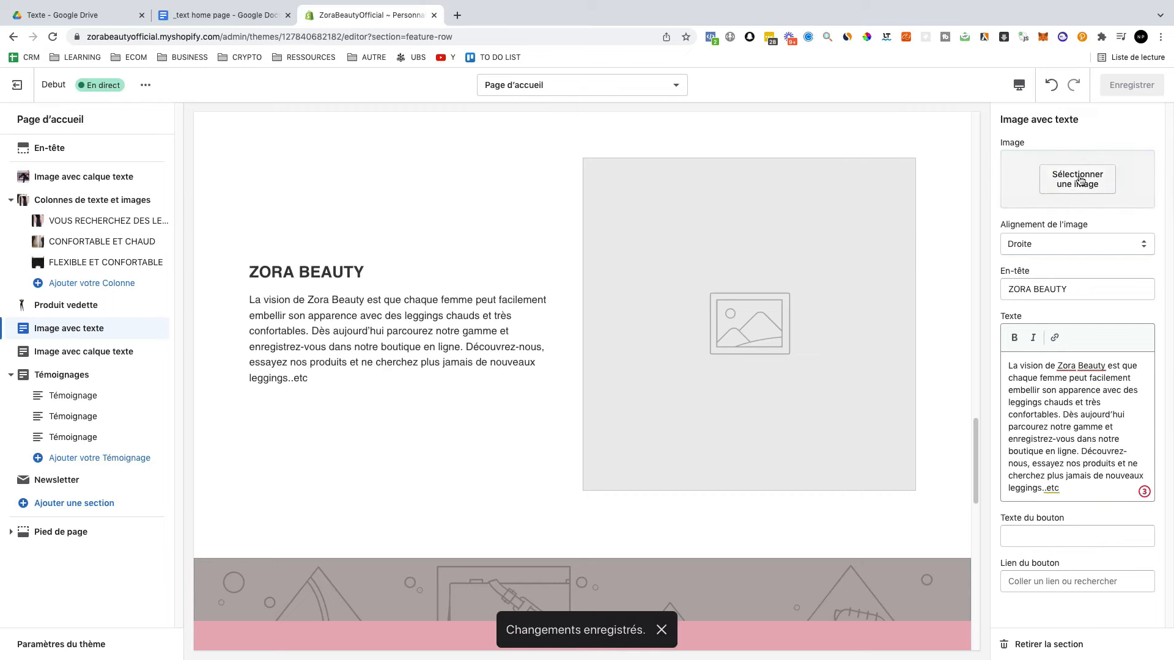
- Try the black leggings close-up in the "Image avec texte" section, and choose the photo of folded beige and black leggings instead
{"action": "left_click", "coordinate": [1080, 181]}
{"action": "scroll", "coordinate": [1109, 437], "scroll_direction": "down", "scroll_amount": 5}
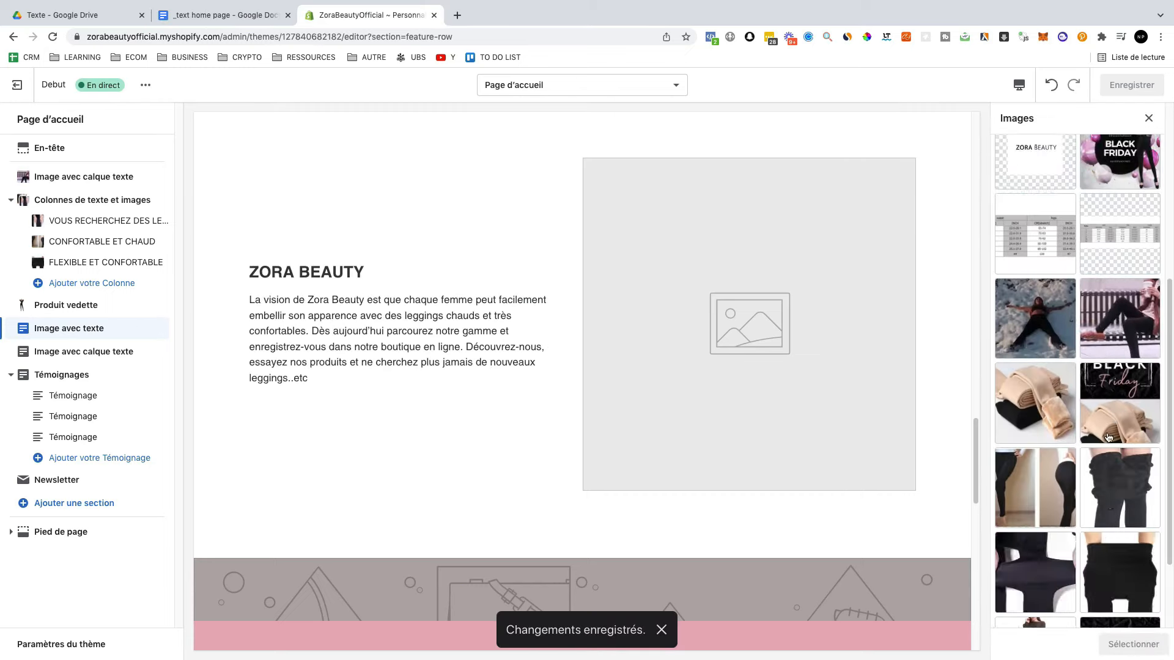
{"action": "scroll", "coordinate": [1108, 436], "scroll_direction": "up", "scroll_amount": 5}
{"action": "left_click", "coordinate": [1035, 332]}
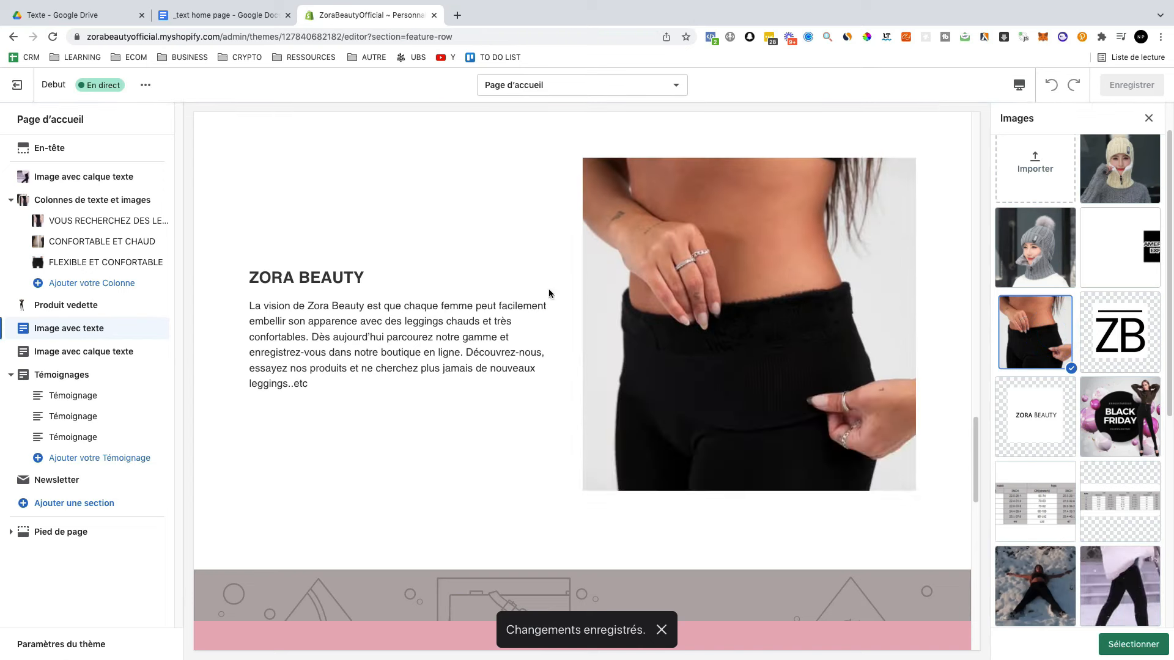
{"action": "scroll", "coordinate": [1035, 436], "scroll_direction": "down", "scroll_amount": 4}
{"action": "left_click", "coordinate": [1036, 436]}
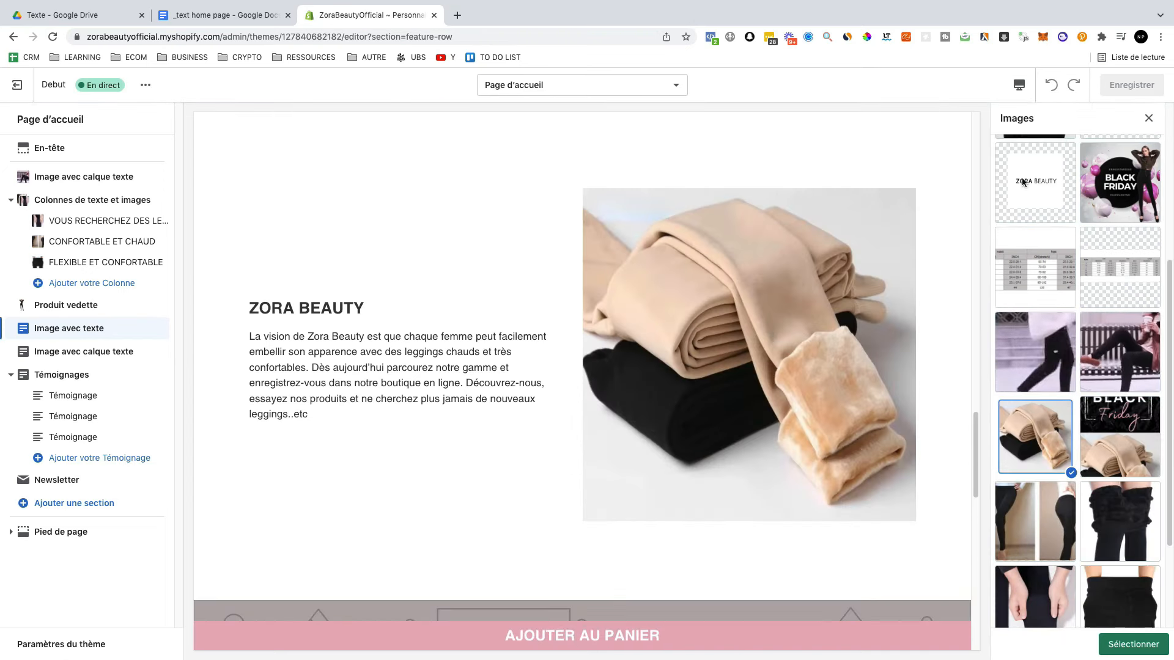
- Set the image of the "Image avec calque texte" section above the testimonials to the photo of hands stretching black leggings
{"action": "left_click", "coordinate": [71, 350]}
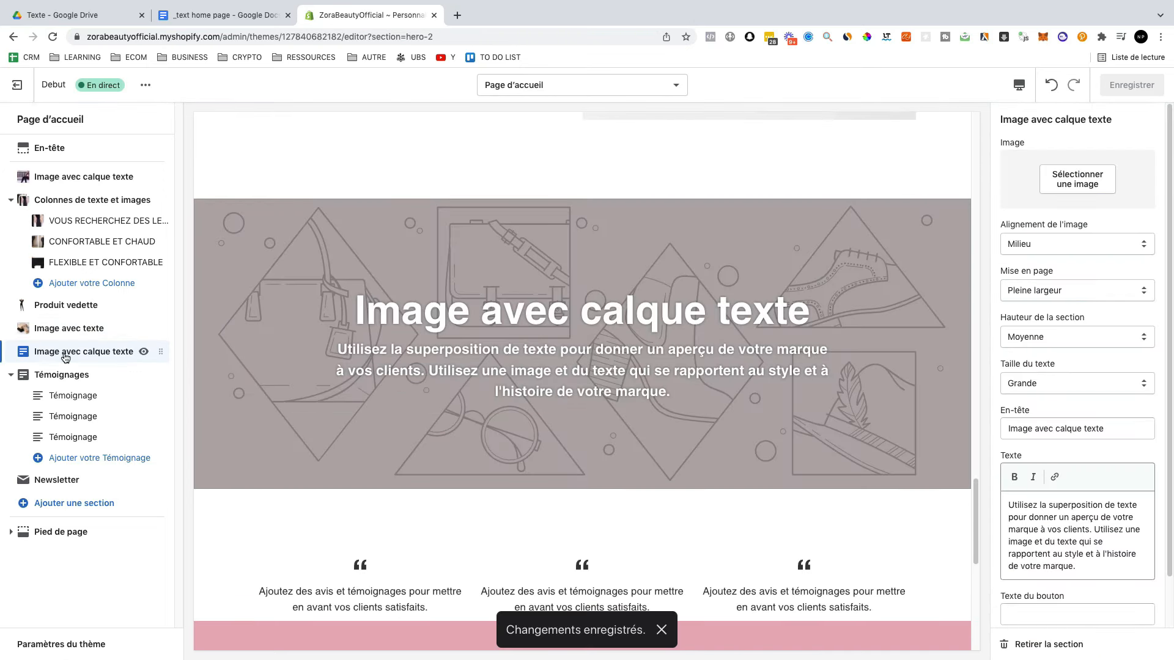
{"action": "left_click", "coordinate": [1076, 180]}
{"action": "scroll", "coordinate": [1052, 477], "scroll_direction": "down", "scroll_amount": 10}
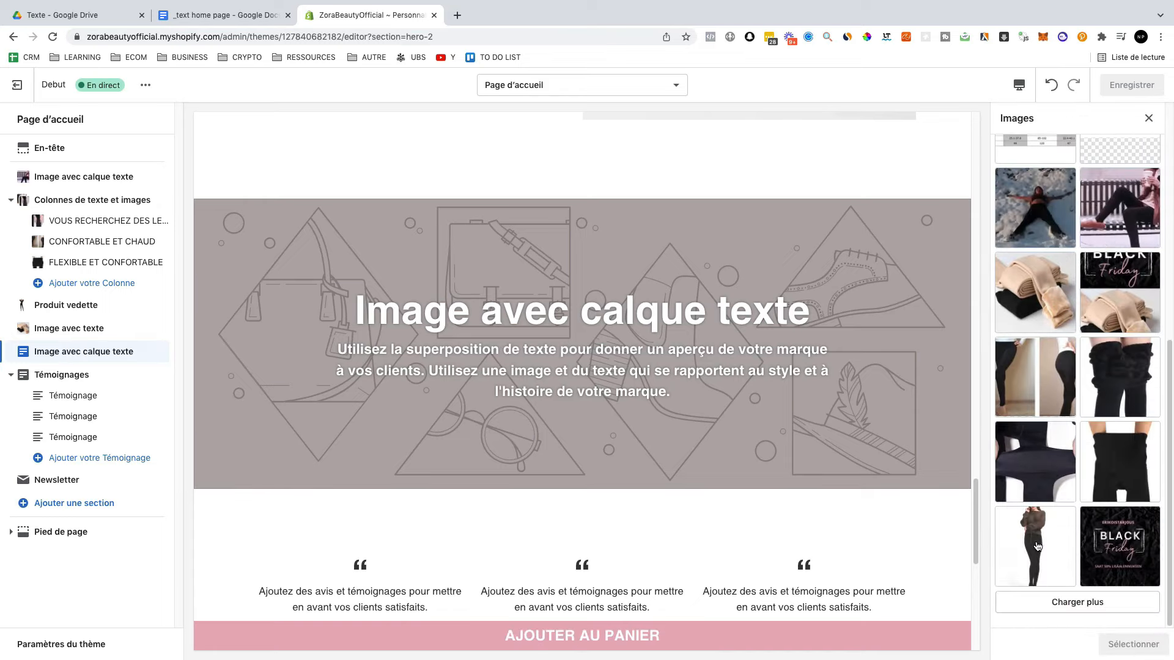
{"action": "left_click", "coordinate": [1057, 484]}
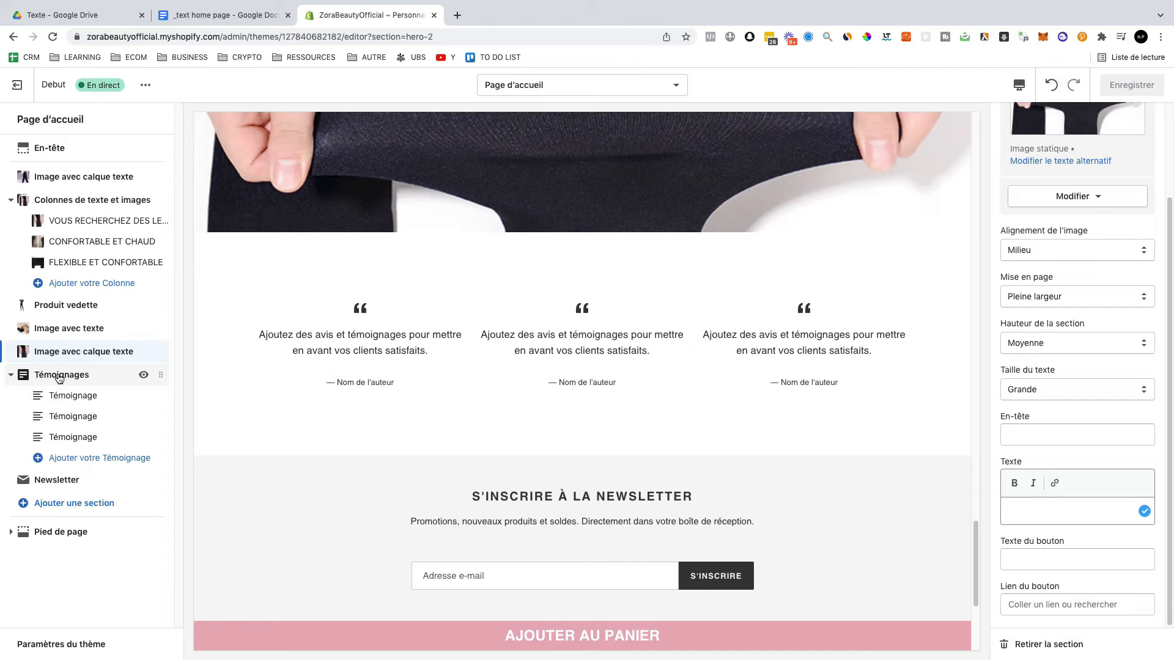
- Look at the list of theme sections that can be added to the home page without adding one
{"action": "left_click", "coordinate": [61, 503]}
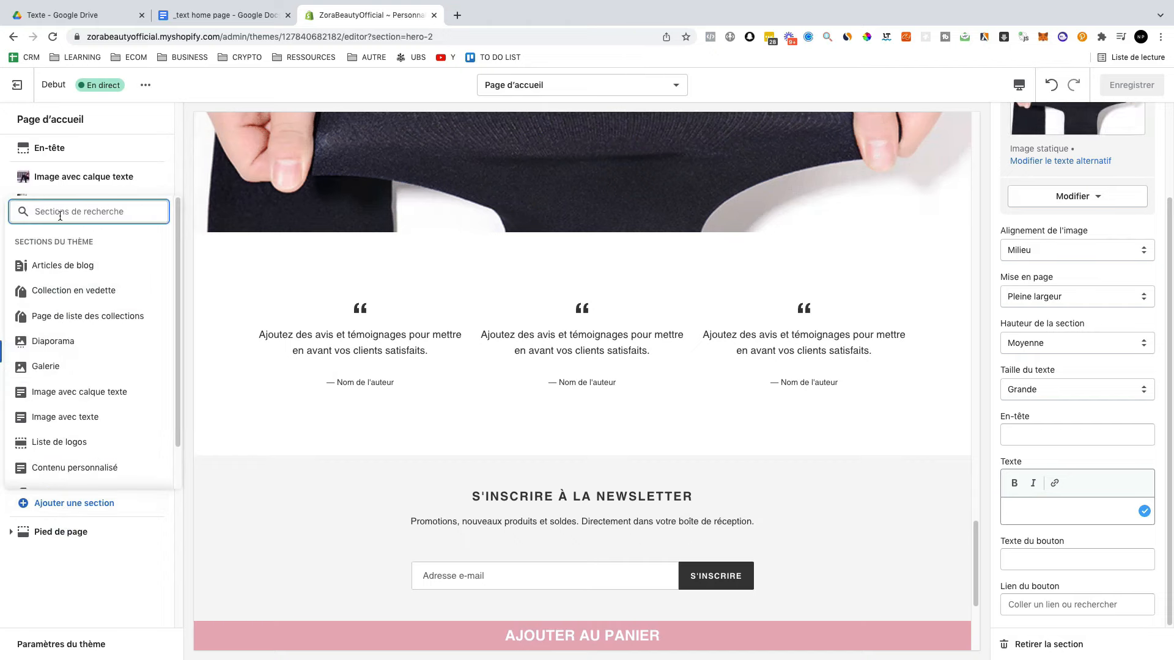
{"action": "left_click", "coordinate": [241, 339]}
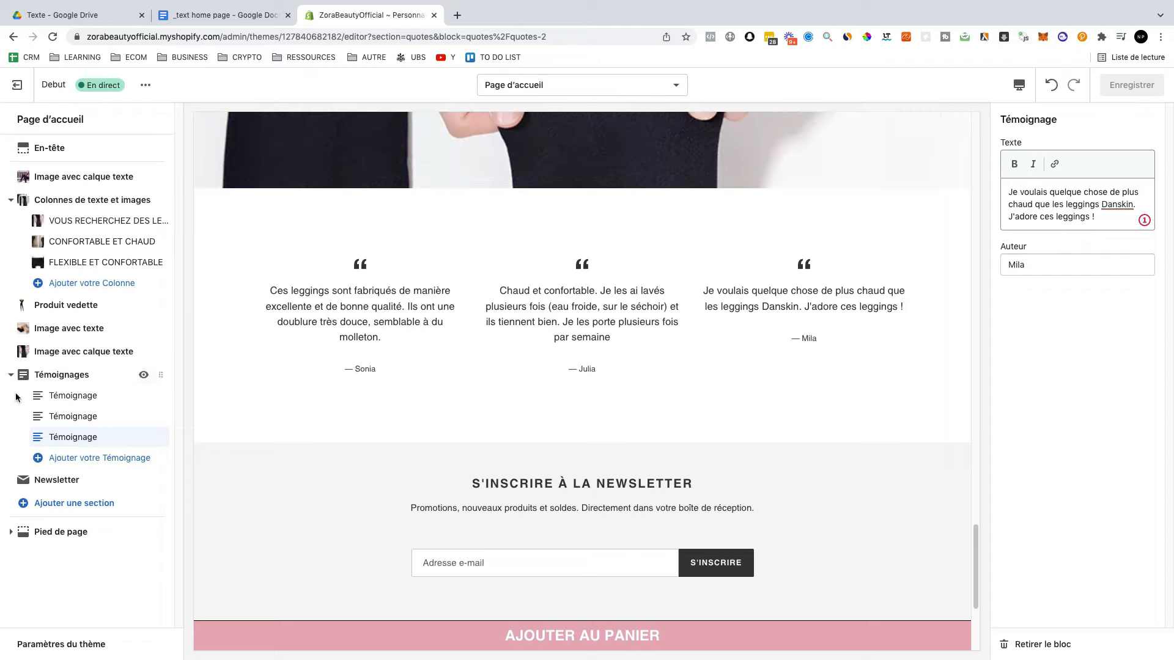
- Check the text and author fields of the first testimonial and open the second testimonial
{"action": "left_click", "coordinate": [75, 396]}
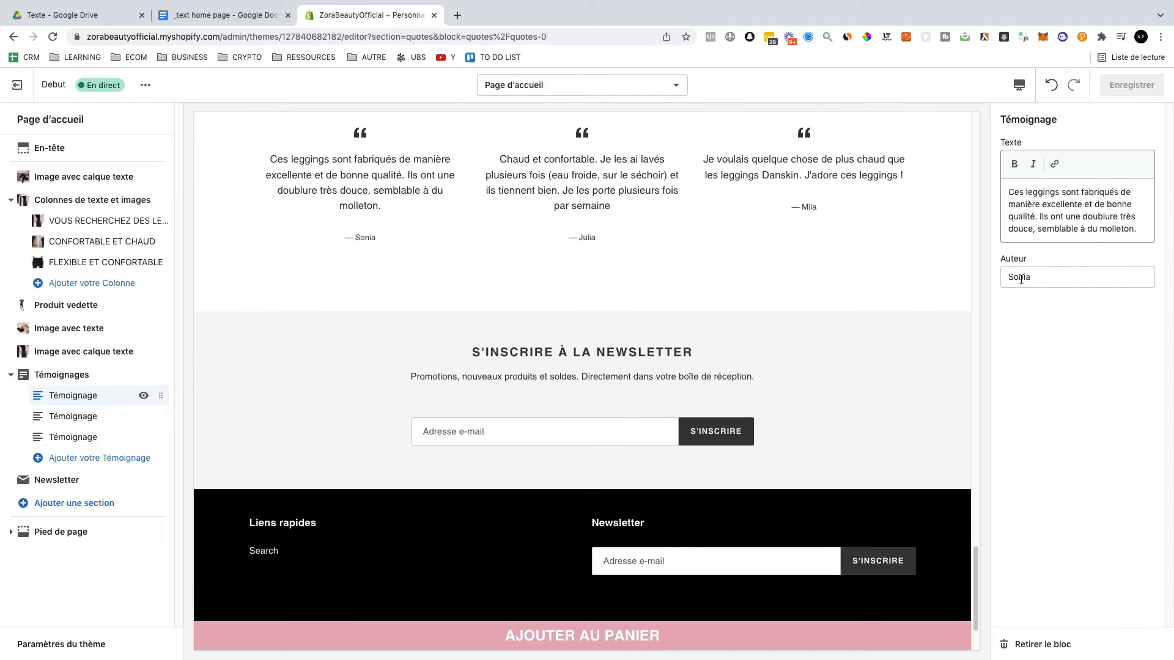
{"action": "left_click_drag", "start_coordinate": [1008, 257], "coordinate": [1010, 278]}
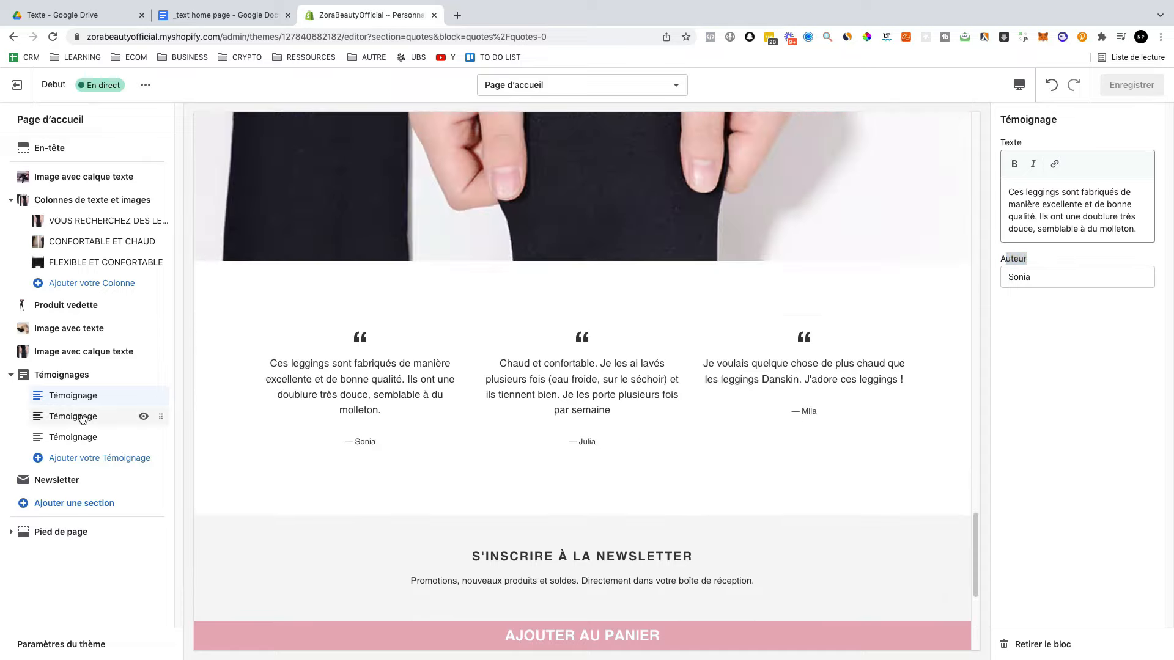
{"action": "left_click", "coordinate": [82, 416]}
{"action": "scroll", "coordinate": [699, 370], "scroll_direction": "up", "scroll_amount": 1}
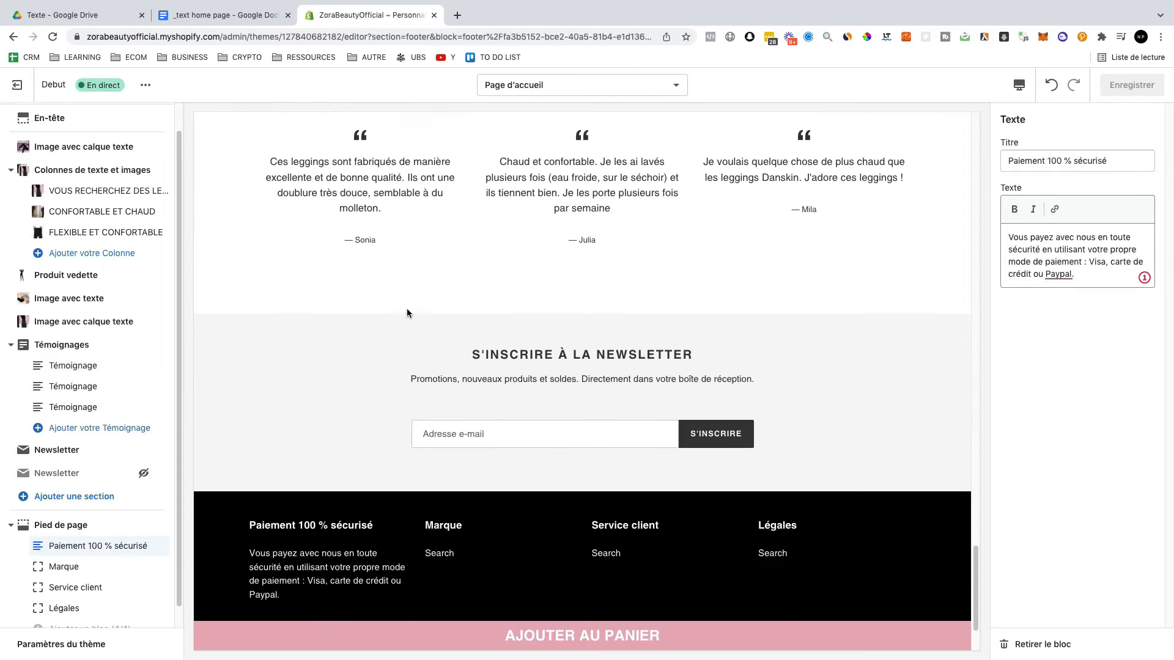
- Move the footer's "Légales" block ahead of "Service client" and save the theme
{"action": "scroll", "coordinate": [409, 314], "scroll_direction": "down", "scroll_amount": 2}
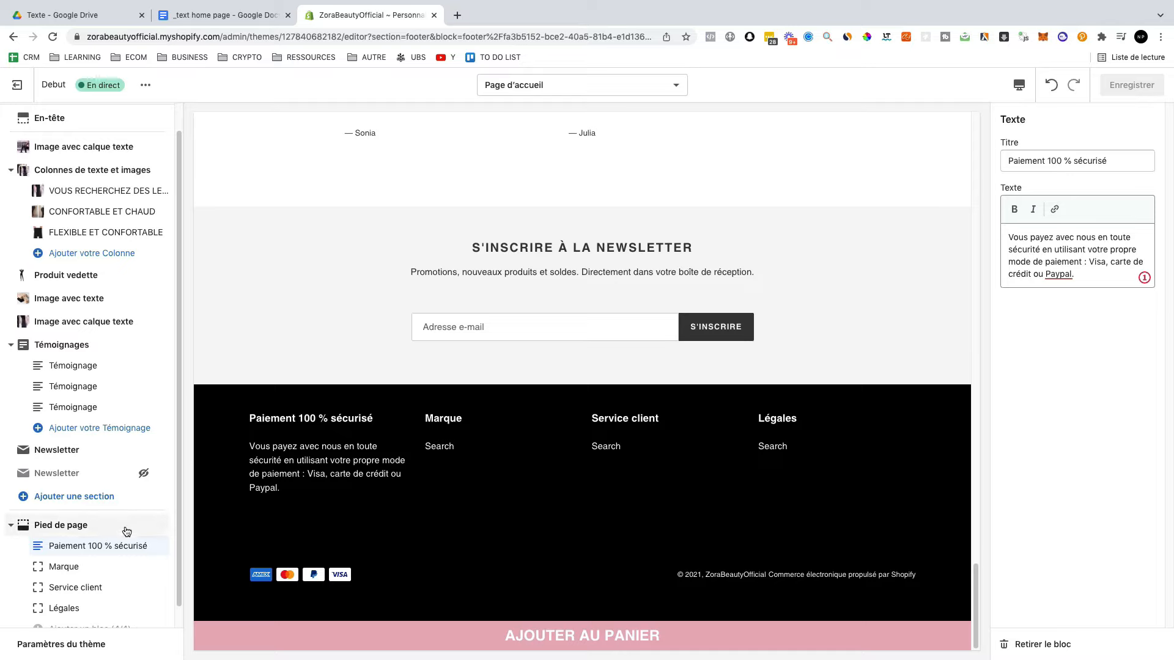
{"action": "scroll", "coordinate": [127, 531], "scroll_direction": "down", "scroll_amount": 1}
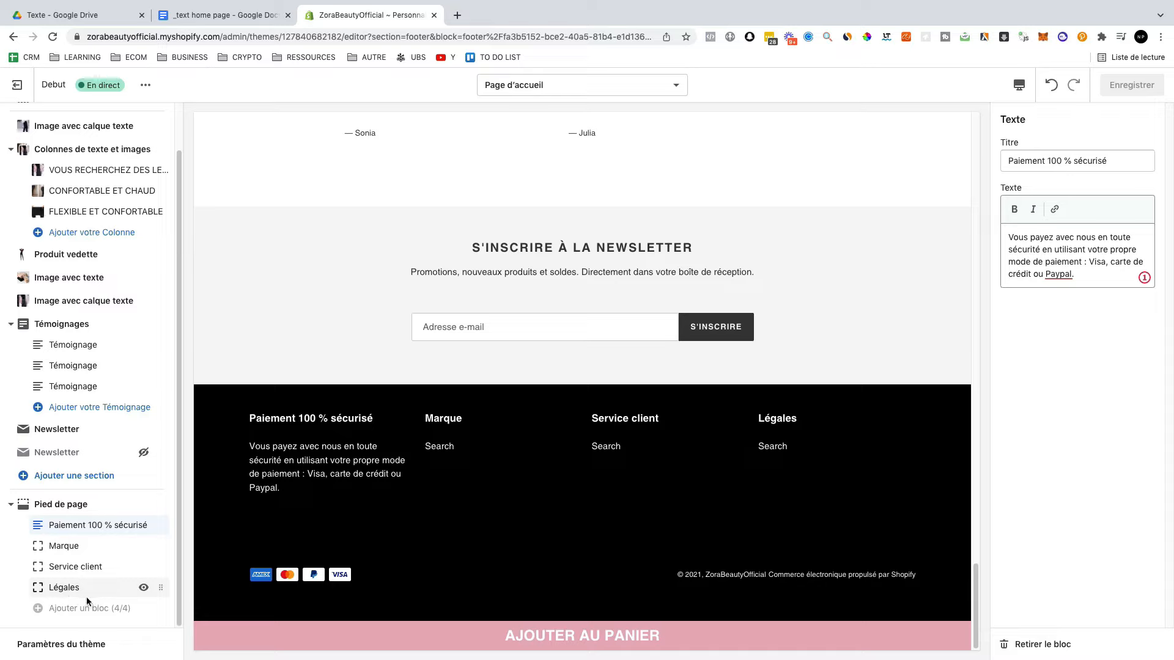
{"action": "left_click_drag", "start_coordinate": [158, 590], "coordinate": [157, 566]}
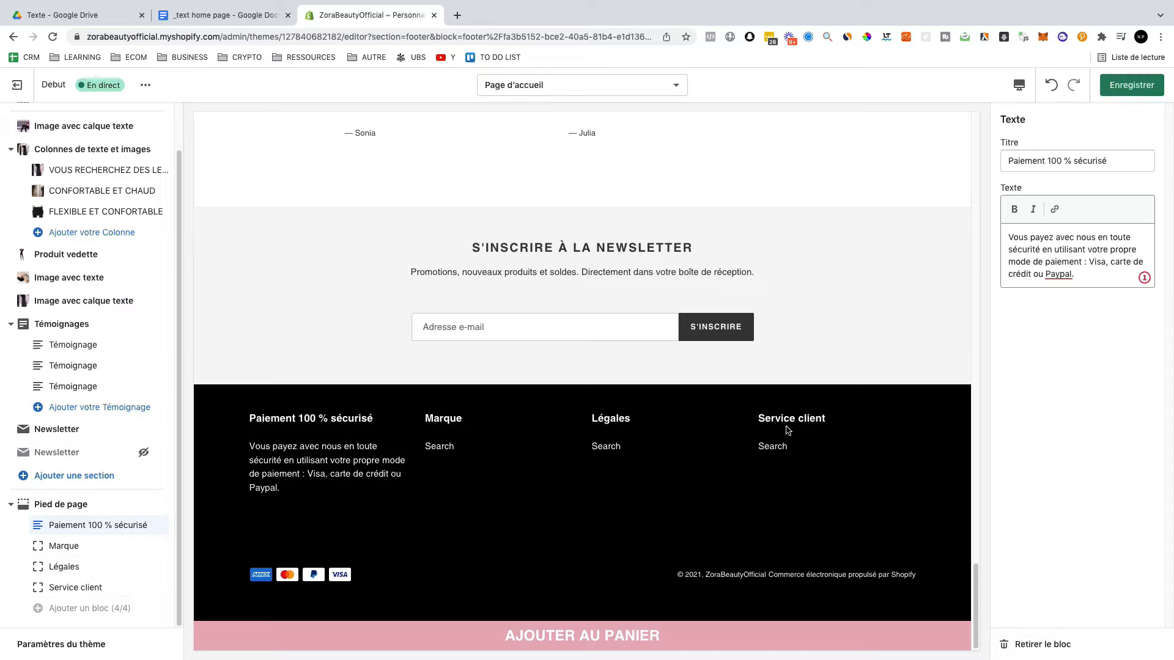
{"action": "left_click", "coordinate": [1128, 88]}
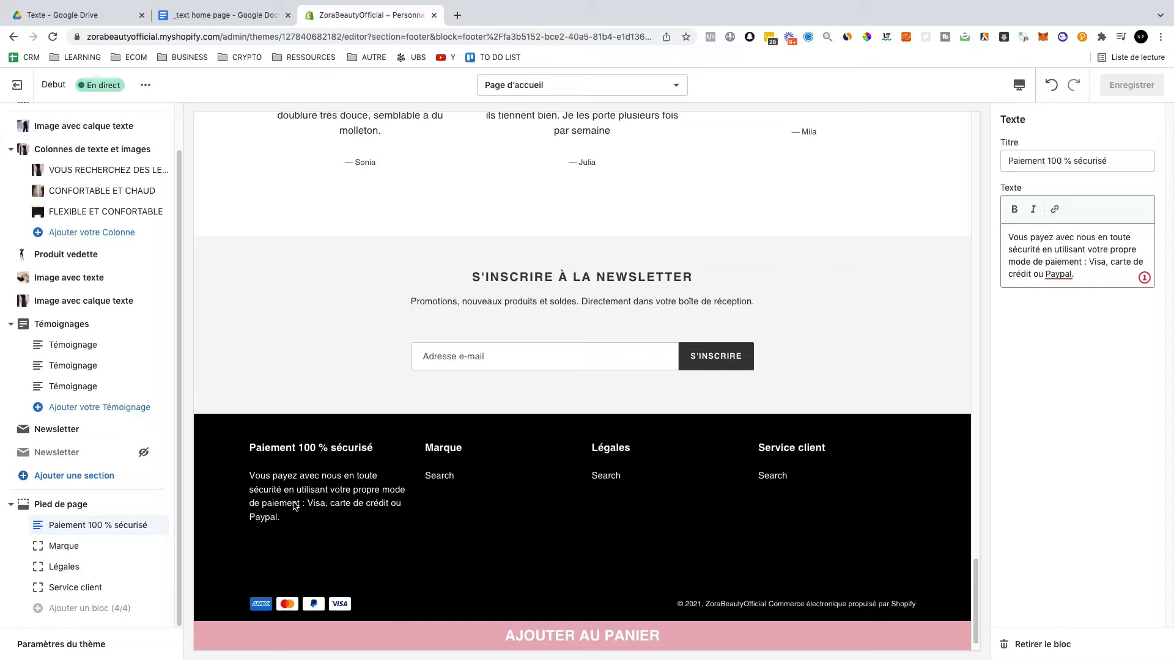
- Remove the "Marque" menu block from the footer
{"action": "left_click", "coordinate": [63, 546]}
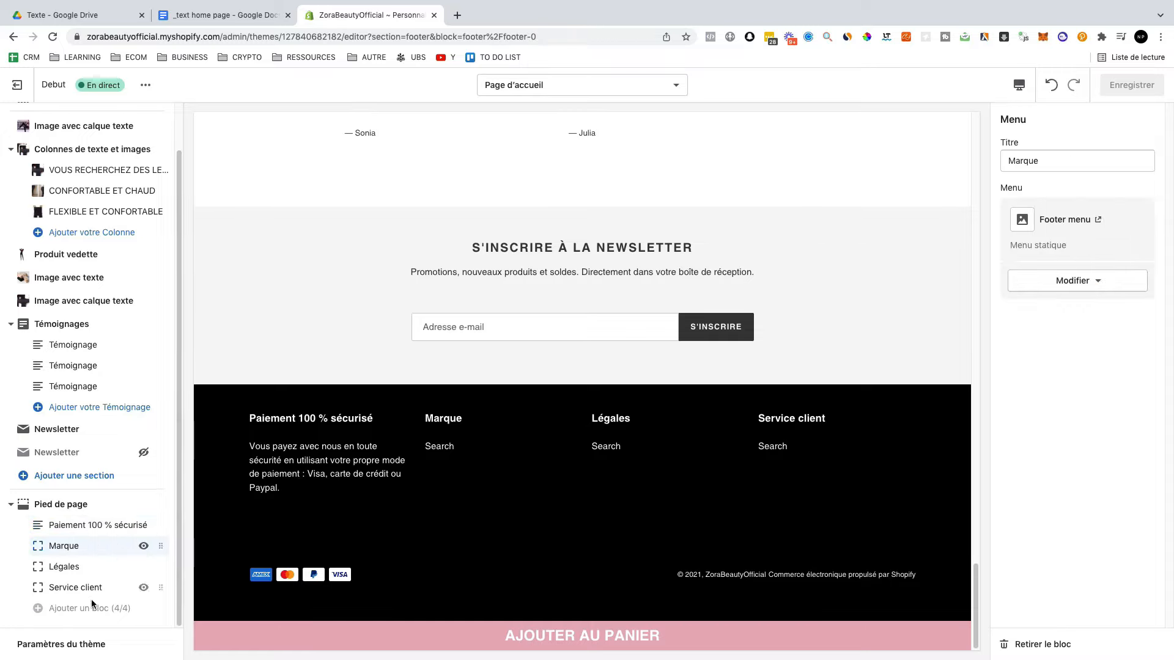
{"action": "left_click", "coordinate": [1061, 643]}
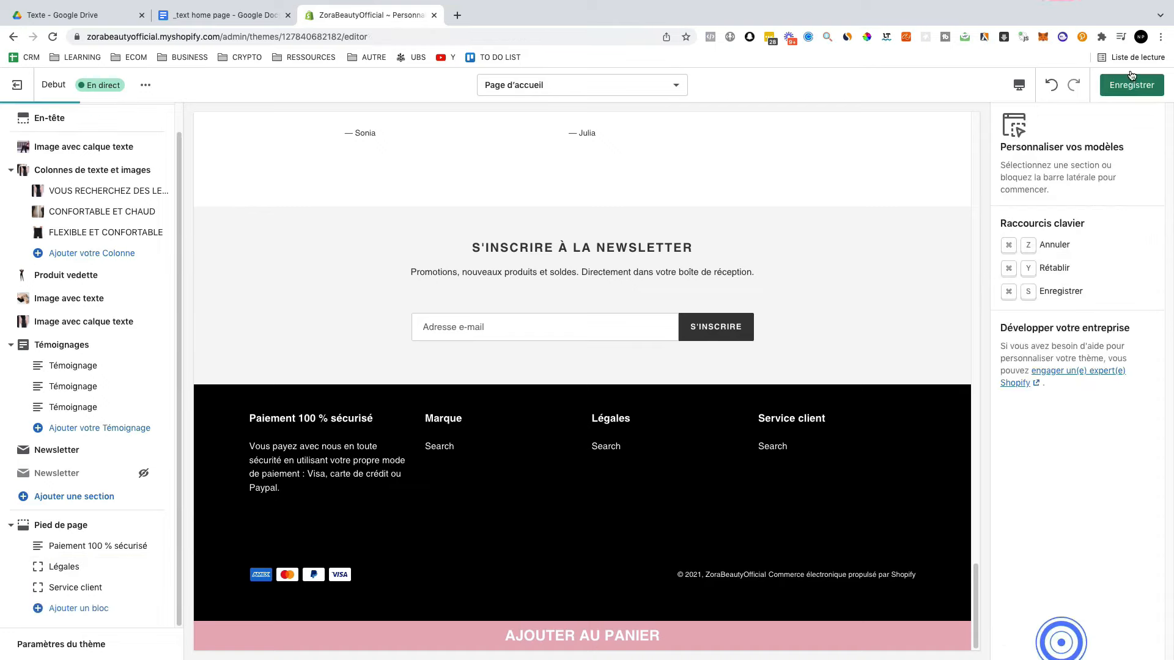
- Add a menu block to the footer and title it "Marque"
{"action": "left_click", "coordinate": [69, 609]}
{"action": "left_click", "coordinate": [53, 532]}
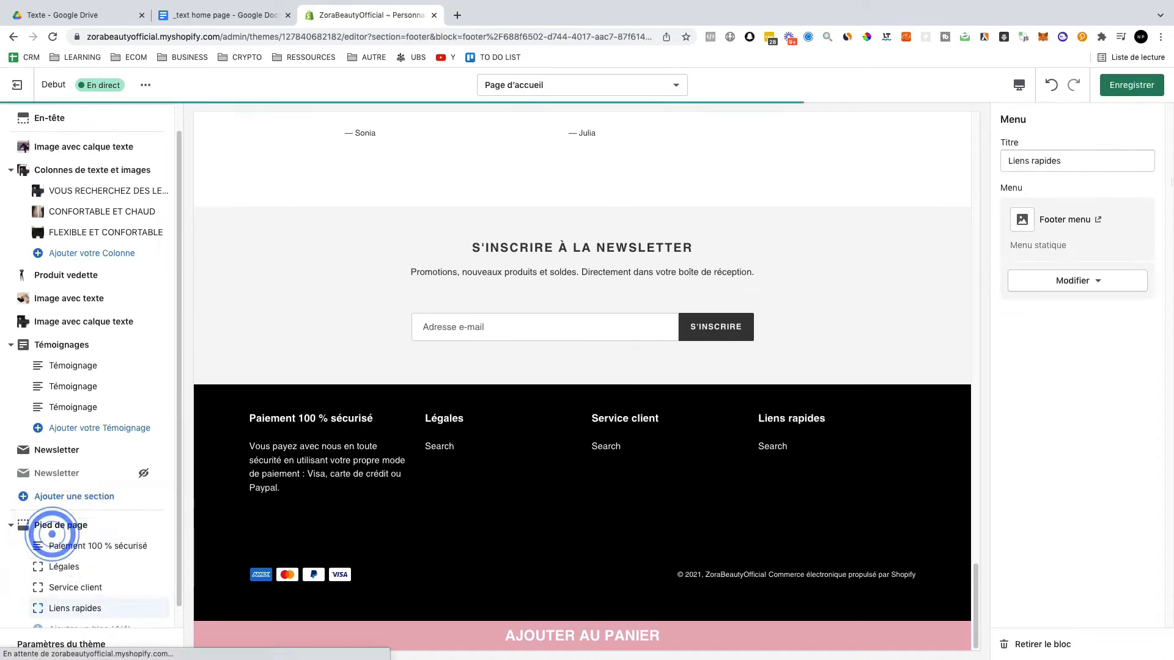
{"action": "left_click_drag", "start_coordinate": [1091, 165], "coordinate": [995, 164]}
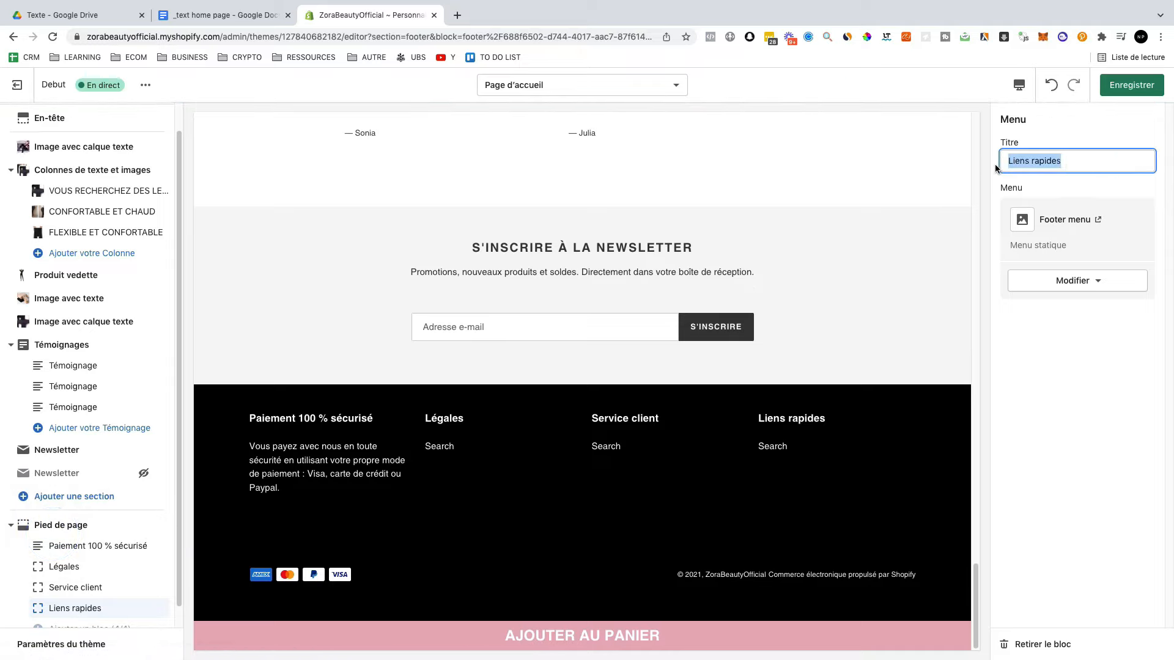
{"action": "key", "text": "Left"}
{"action": "type", "text": "m"}
{"action": "key", "text": "BackSpace"}
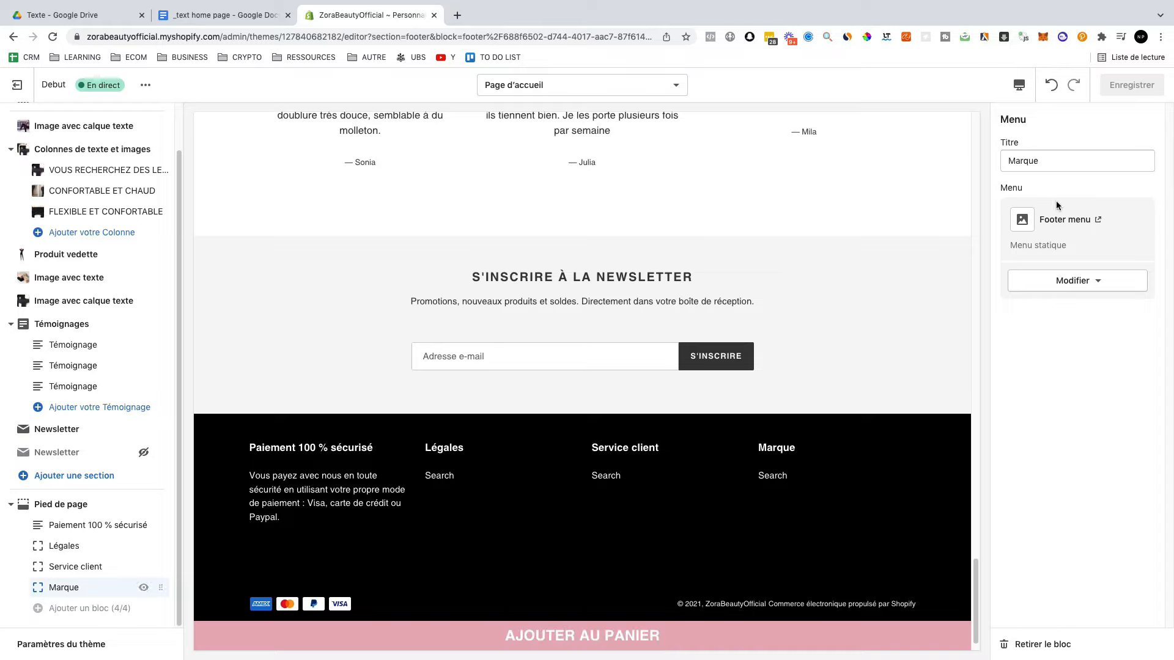
- Assign the "Marque" menu to the footer's "Marque" block
{"action": "left_click", "coordinate": [1079, 280]}
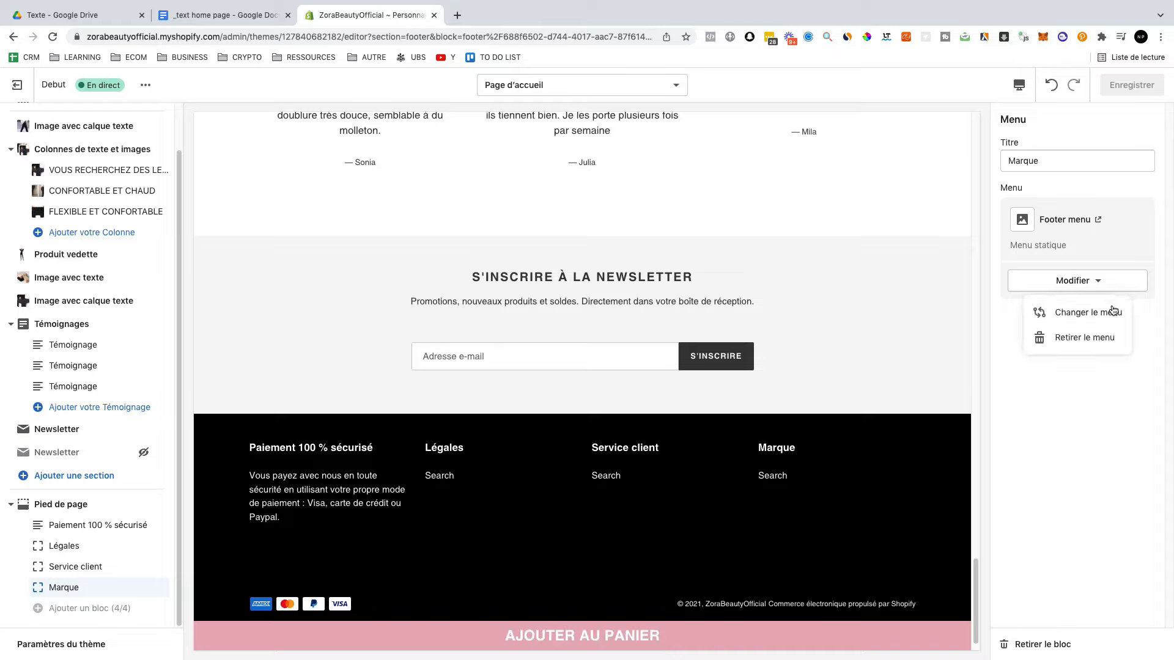
{"action": "left_click", "coordinate": [1084, 315]}
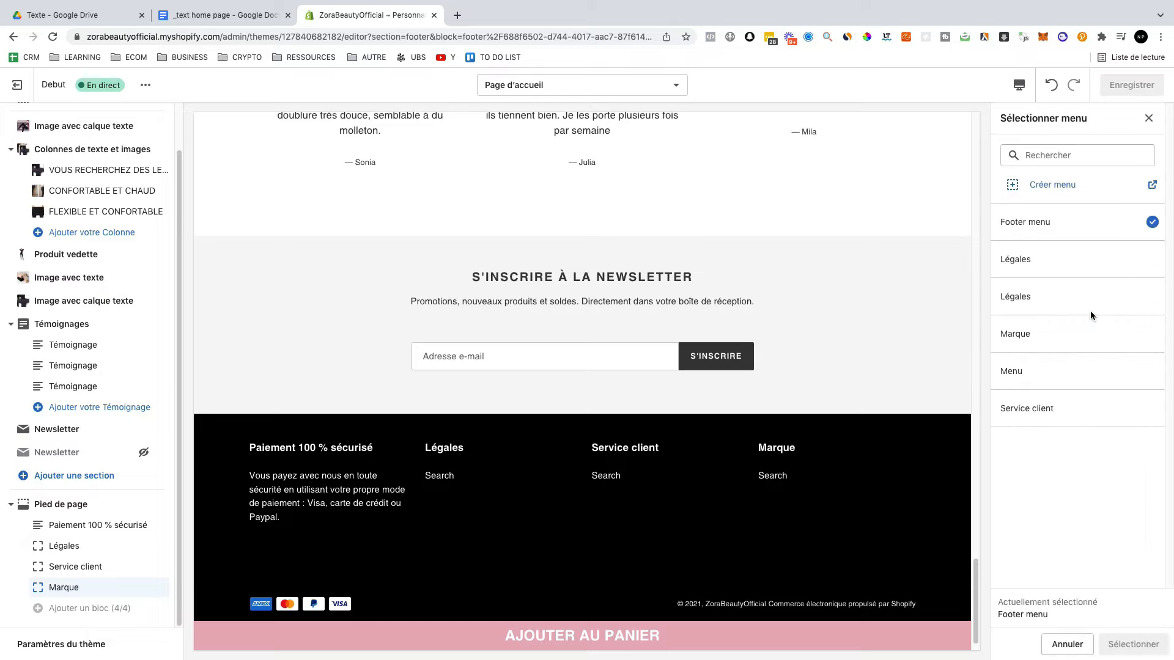
{"action": "left_click", "coordinate": [1026, 335]}
{"action": "left_click", "coordinate": [1134, 644]}
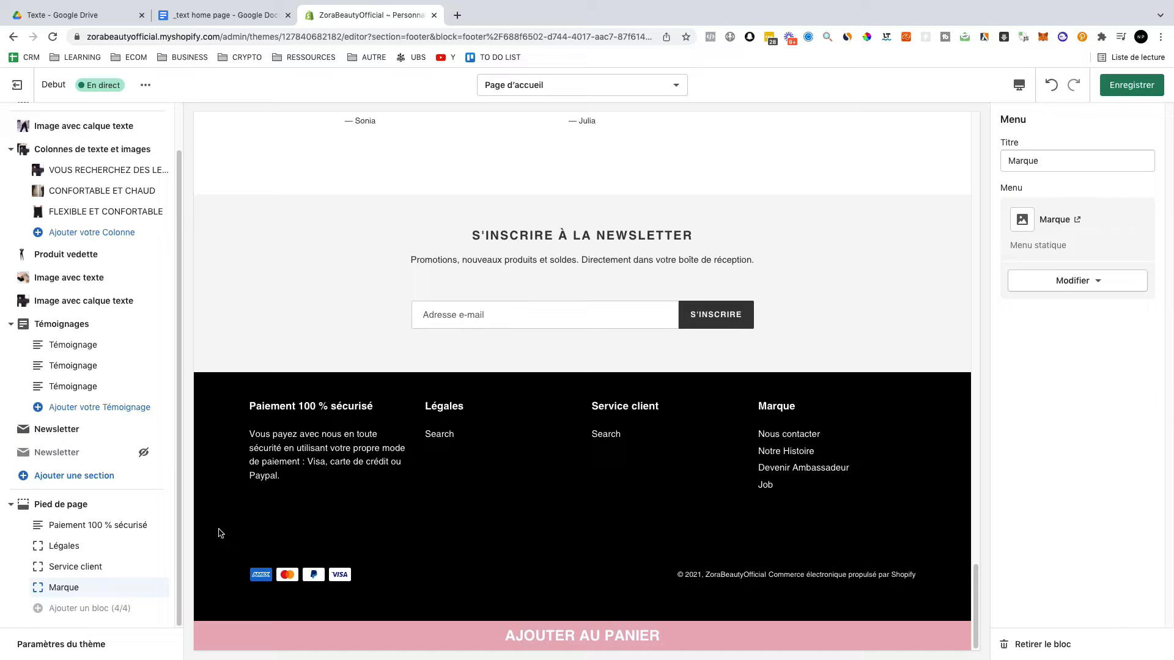
- Assign the matching menus to the footer's "Service client" and "Légales" blocks and save the theme
{"action": "left_click", "coordinate": [62, 573]}
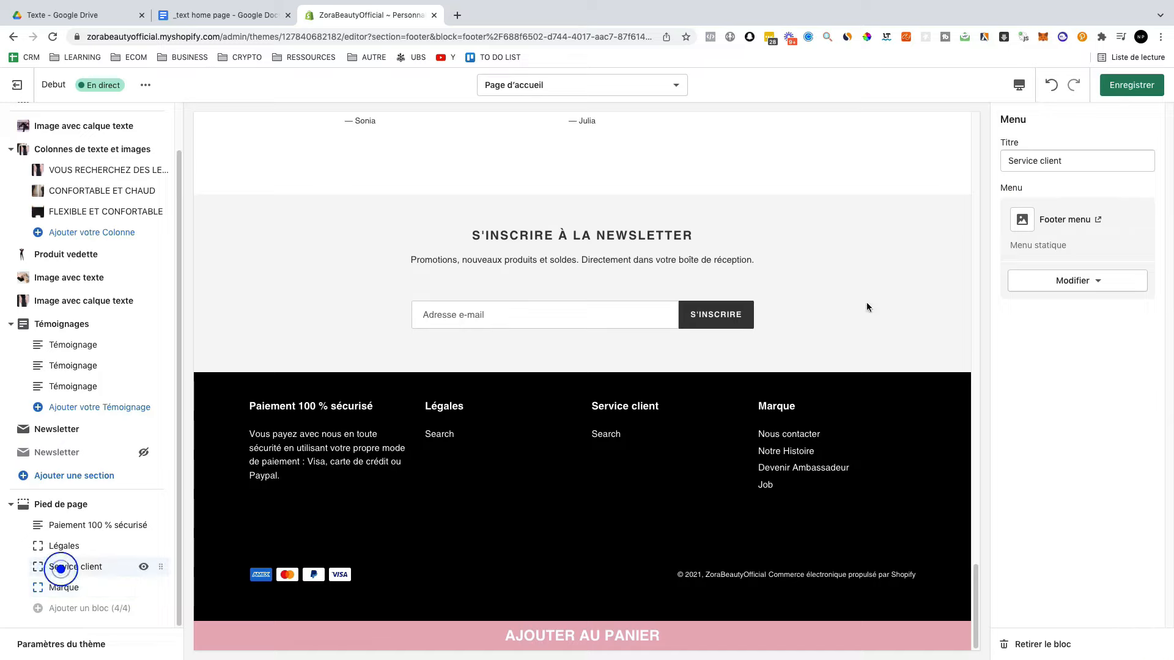
{"action": "left_click", "coordinate": [1047, 280]}
{"action": "left_click", "coordinate": [1088, 315]}
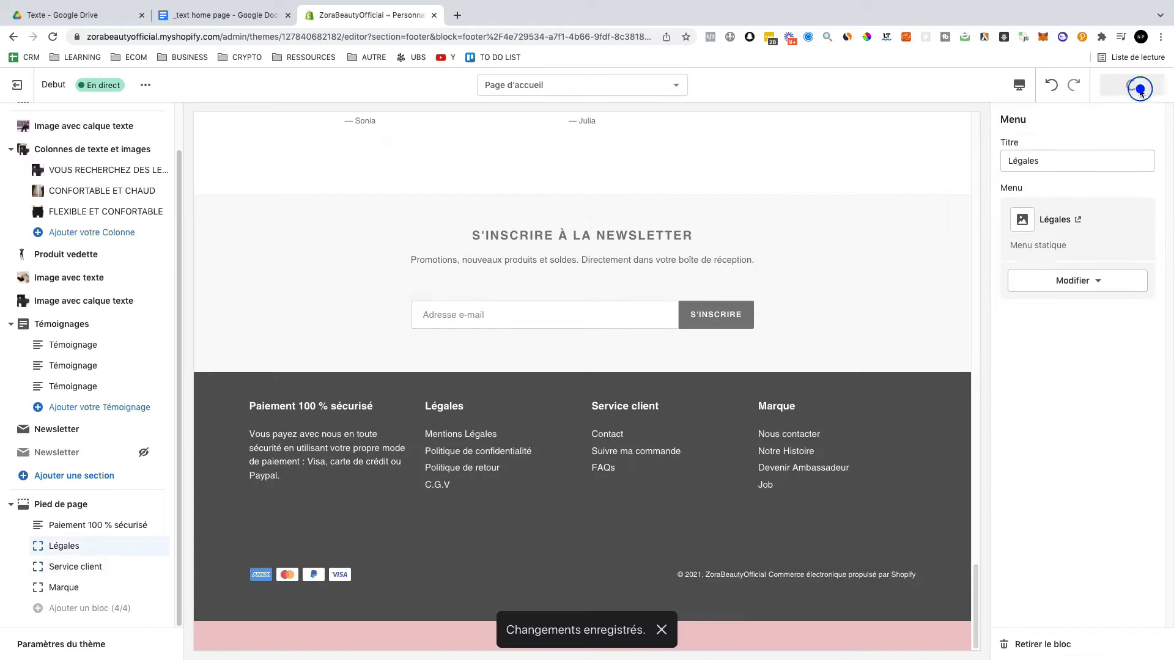
{"action": "left_click", "coordinate": [1139, 91]}
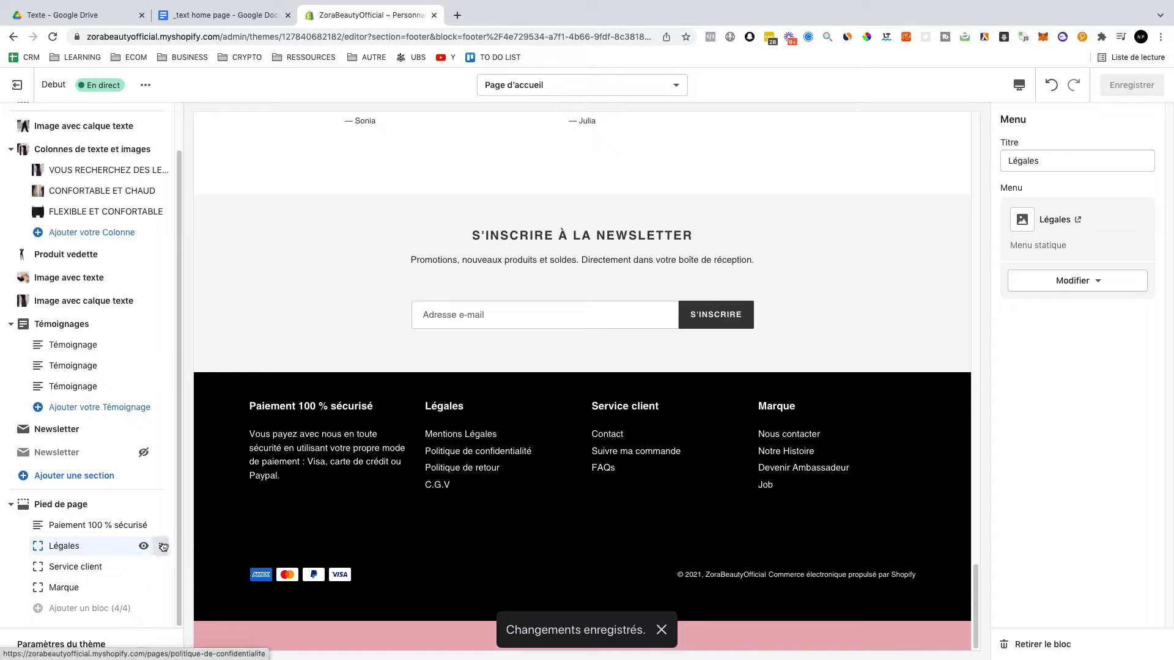
- Move the footer's "Marque" block ahead of "Légales" and save the theme
{"action": "mouse_move", "coordinate": [163, 547]}
{"action": "left_mouse_down"}
{"action": "mouse_move", "coordinate": [162, 594]}
{"action": "mouse_move", "coordinate": [162, 561]}
{"action": "left_mouse_up"}
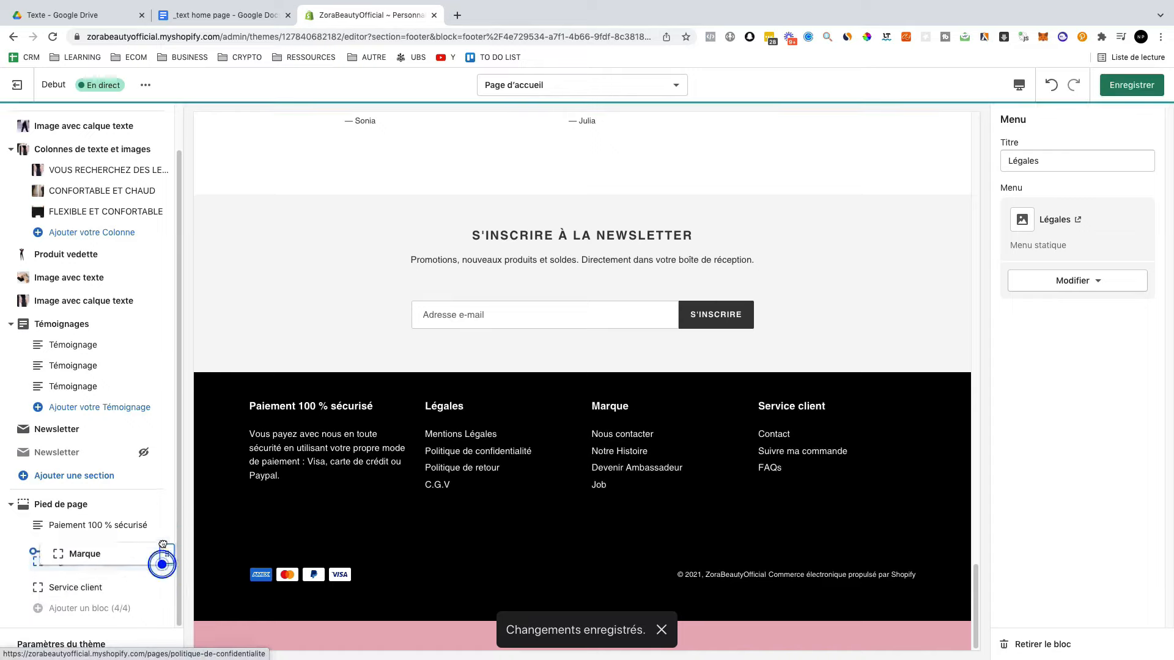
{"action": "left_click", "coordinate": [1132, 85]}
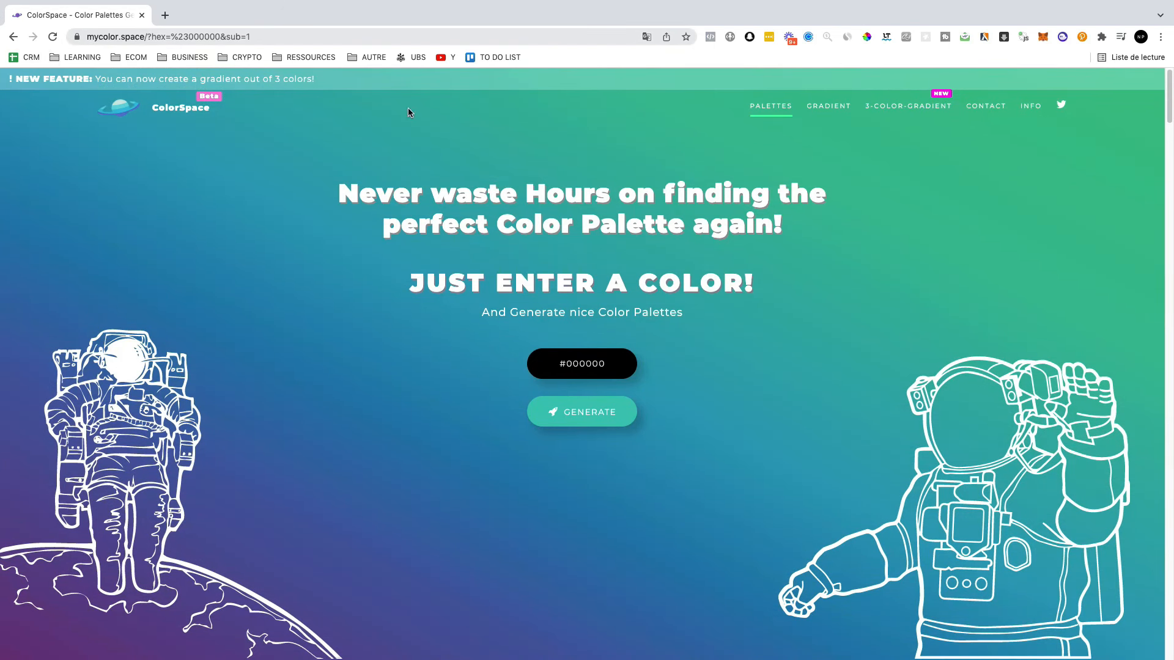
- Examine the ColorSpace palettes generated for #000000, including the generic gradient, matching gradient and spot palettes
{"action": "scroll", "coordinate": [667, 99], "scroll_direction": "down", "scroll_amount": 3}
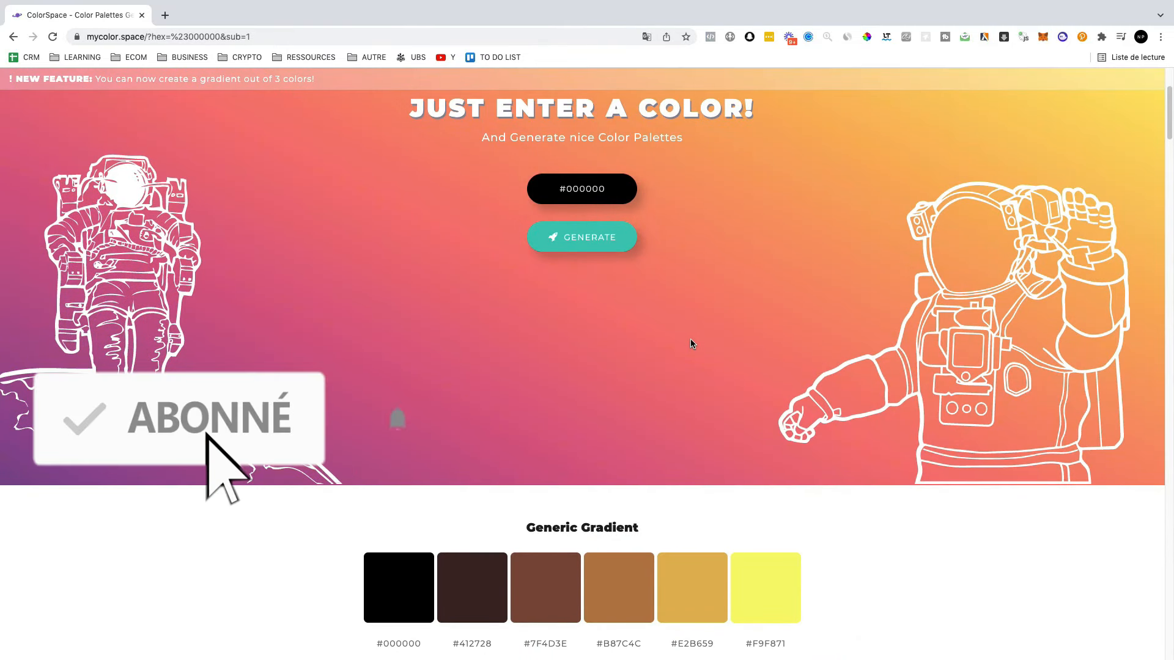
{"action": "scroll", "coordinate": [694, 330], "scroll_direction": "up", "scroll_amount": 1}
{"action": "left_click_drag", "start_coordinate": [560, 234], "coordinate": [614, 236]}
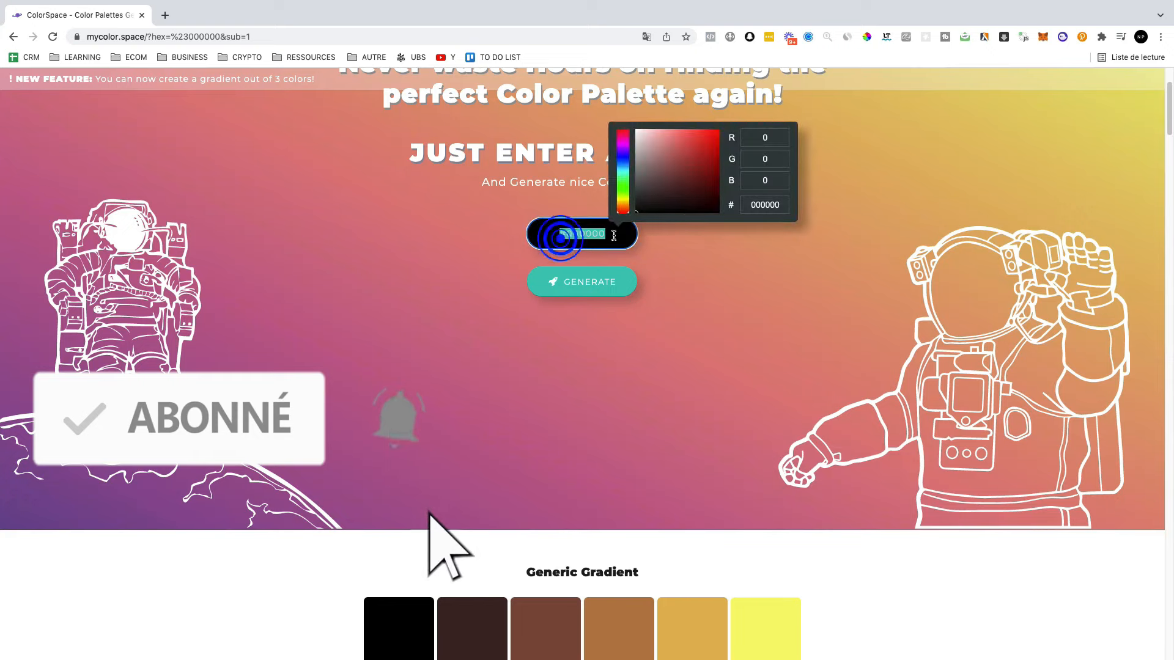
{"action": "left_click", "coordinate": [697, 275]}
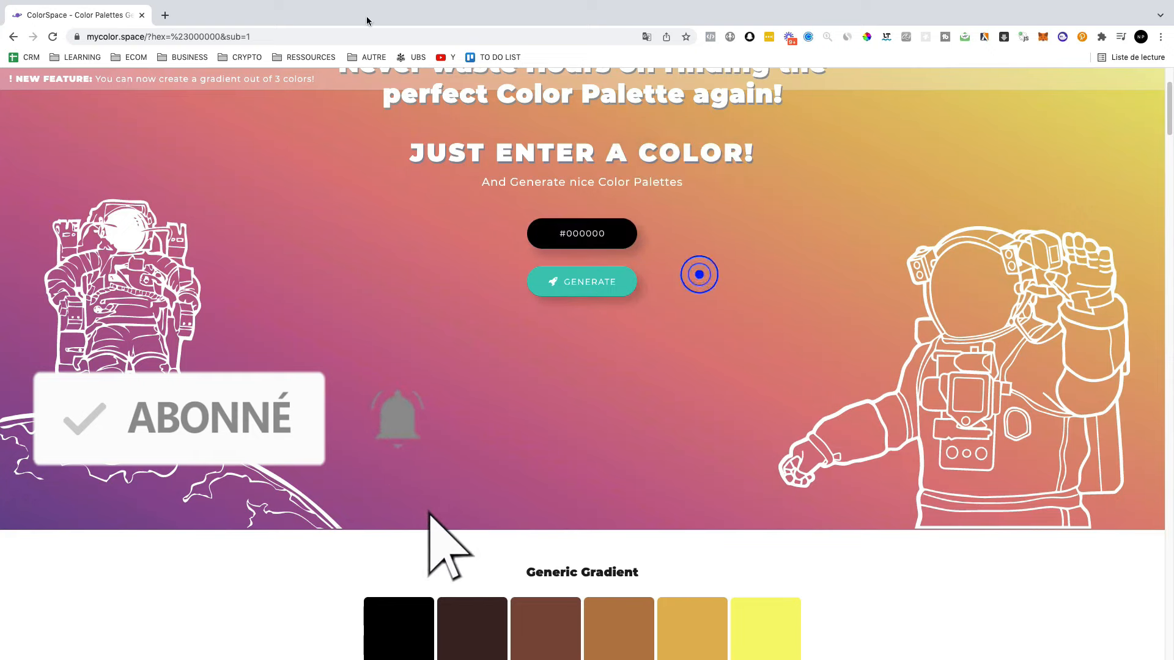
{"action": "scroll", "coordinate": [810, 382], "scroll_direction": "down", "scroll_amount": 8}
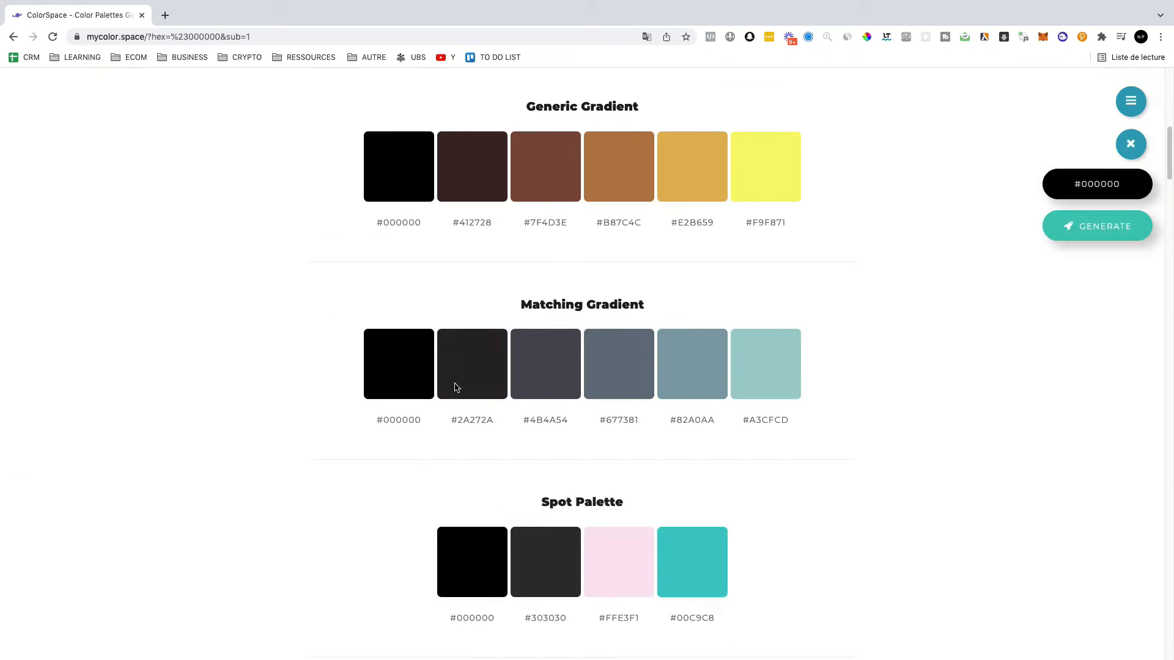
{"action": "scroll", "coordinate": [590, 383], "scroll_direction": "down", "scroll_amount": 3}
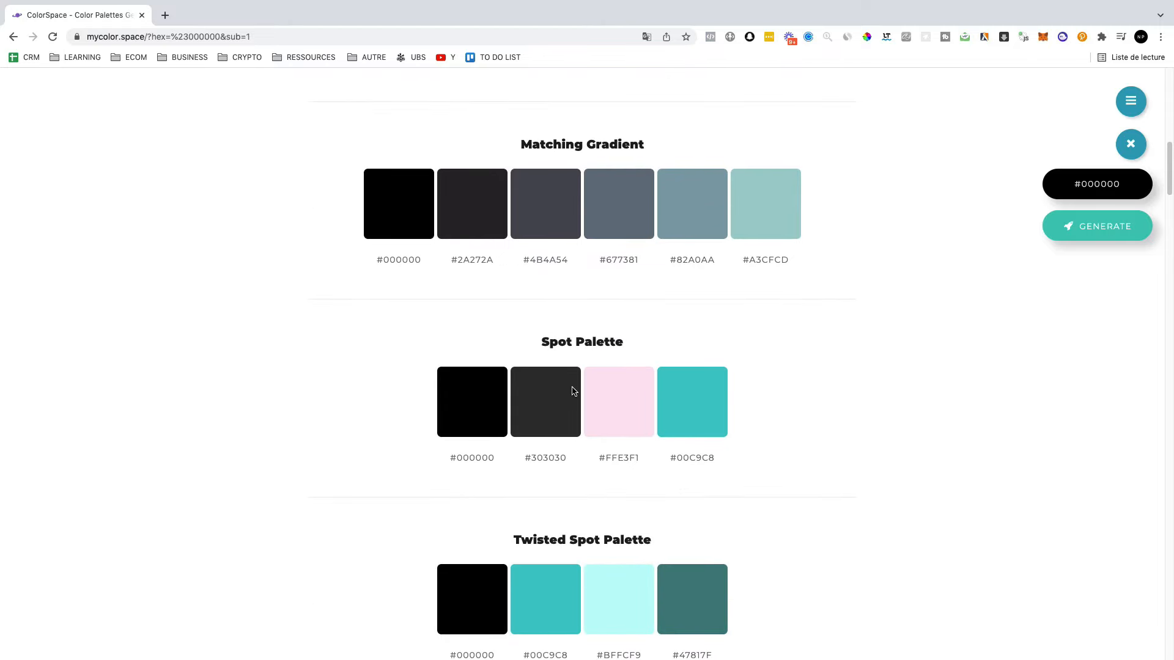
{"action": "scroll", "coordinate": [580, 305], "scroll_direction": "up", "scroll_amount": 9}
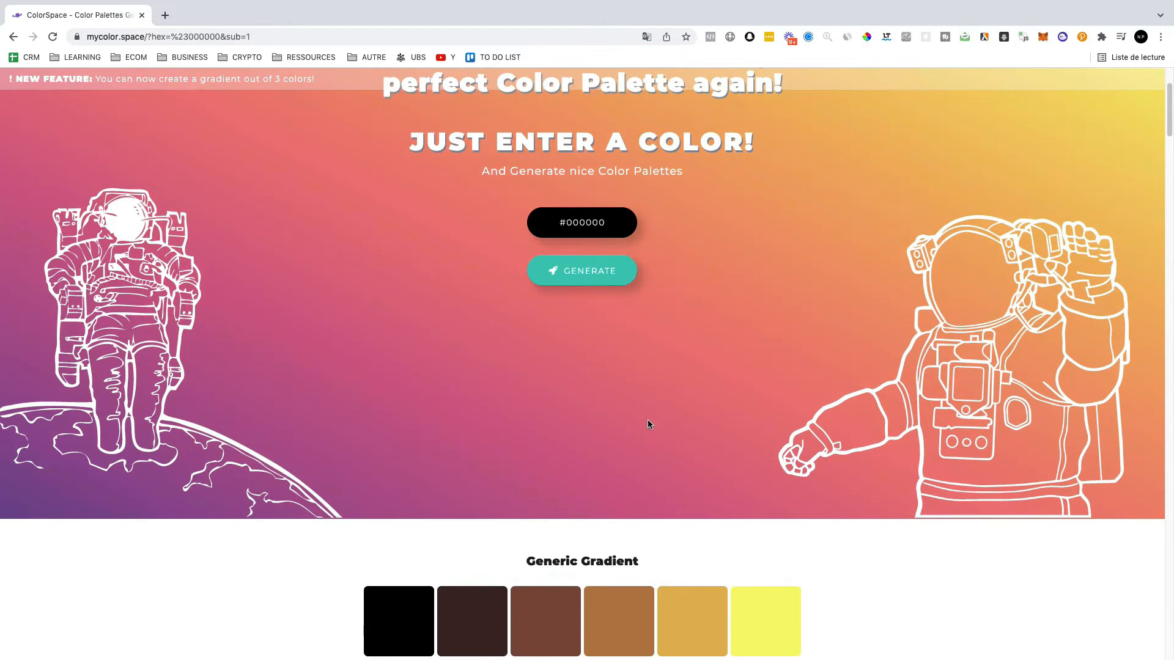
{"action": "scroll", "coordinate": [650, 428], "scroll_direction": "down", "scroll_amount": 8}
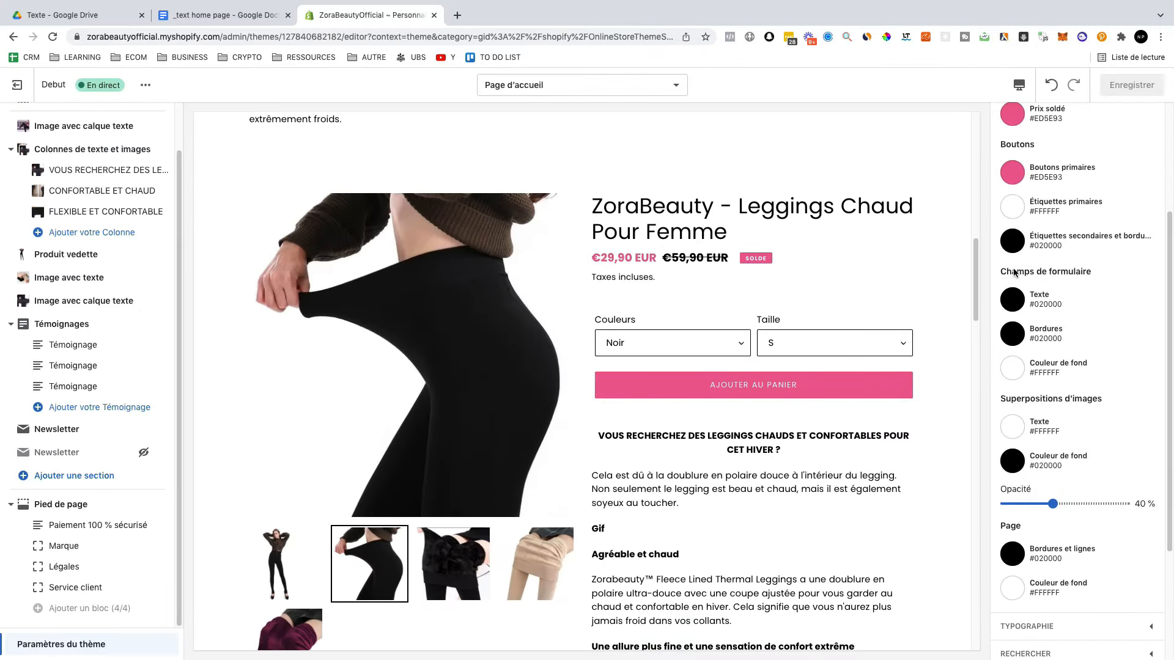
- Check the sale price and primary button colours in the theme settings against the featured product in the preview
{"action": "scroll", "coordinate": [1051, 119], "scroll_direction": "up", "scroll_amount": 1}
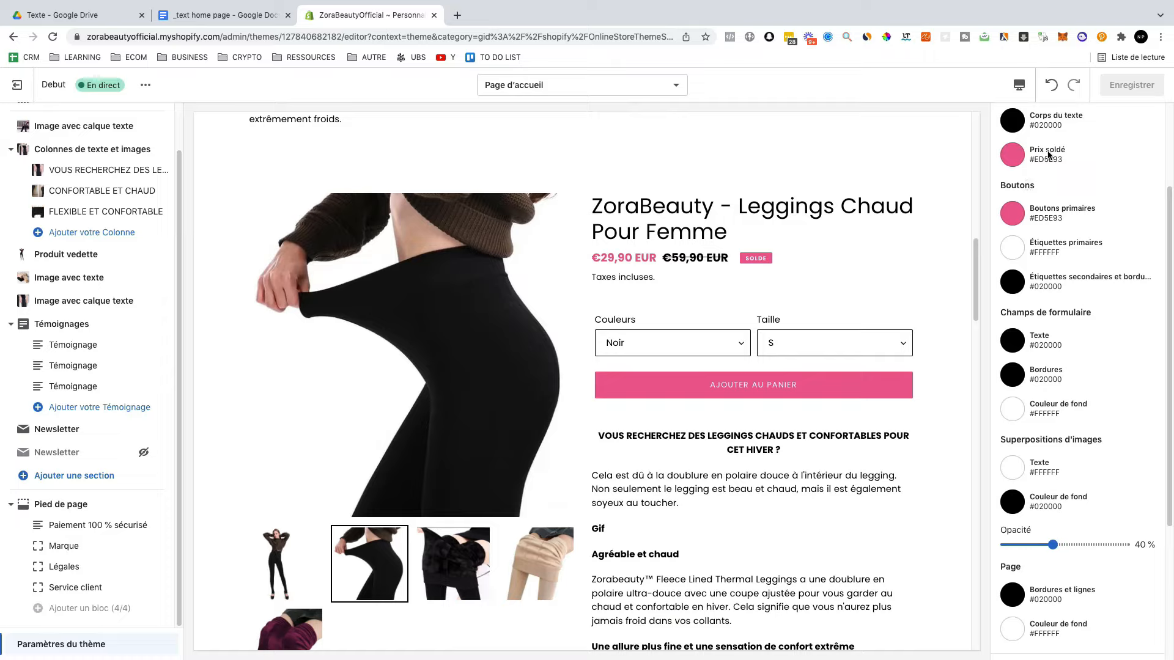
{"action": "left_click", "coordinate": [1012, 154]}
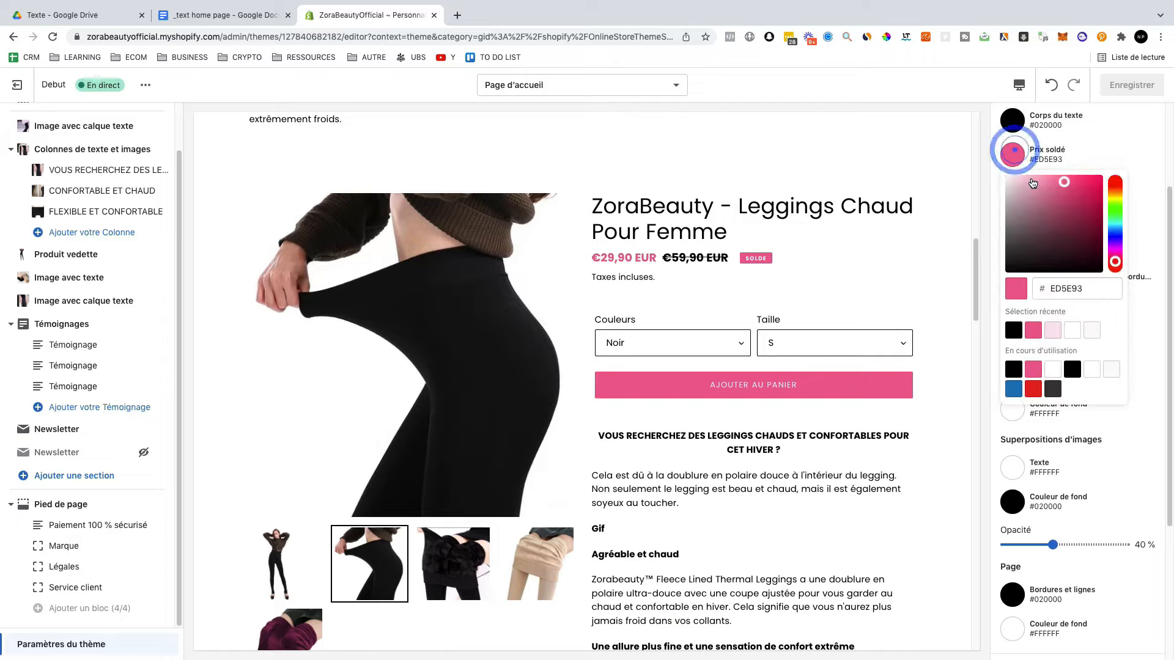
{"action": "left_click", "coordinate": [590, 261]}
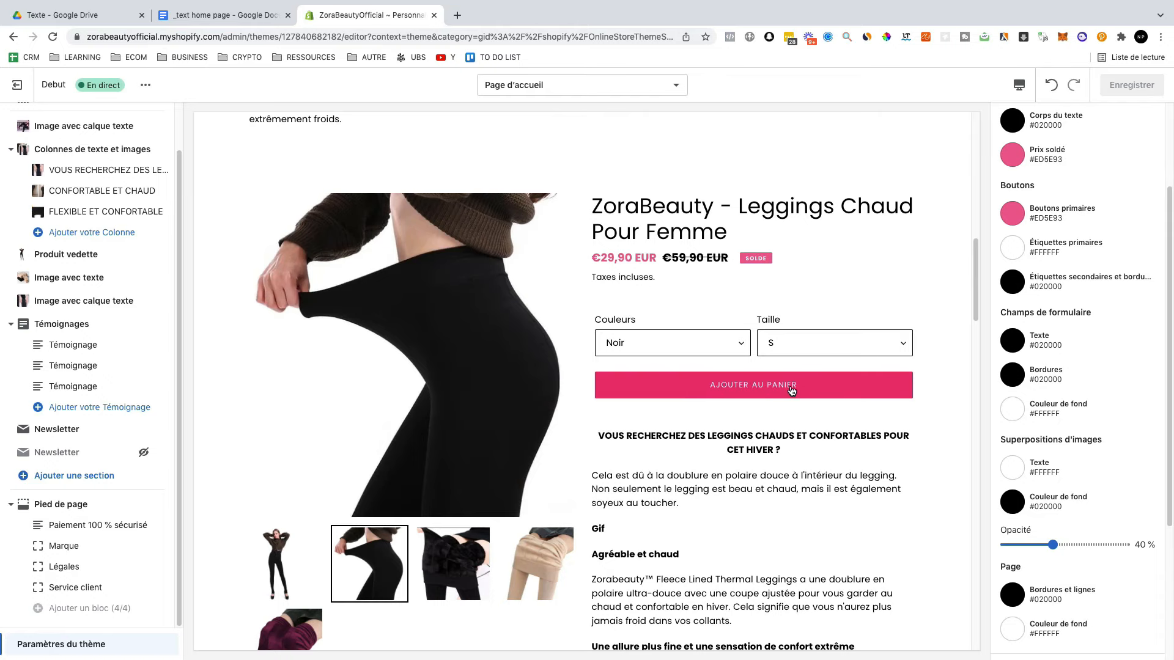
{"action": "scroll", "coordinate": [798, 403], "scroll_direction": "up", "scroll_amount": 1}
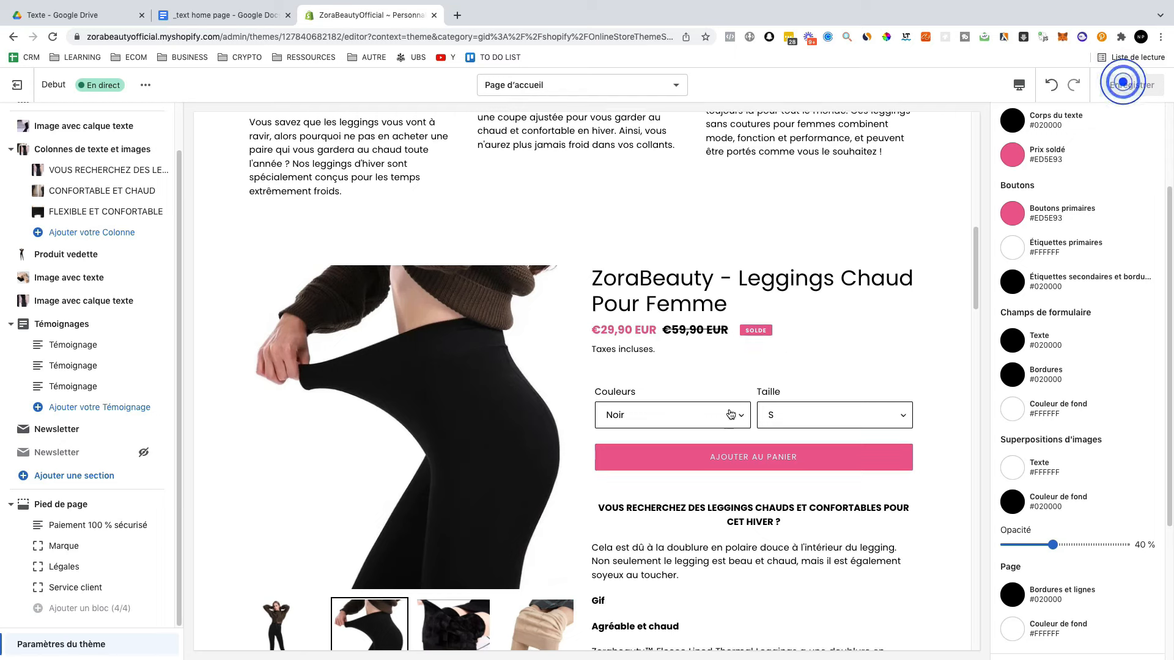
{"action": "scroll", "coordinate": [720, 324], "scroll_direction": "down", "scroll_amount": 8}
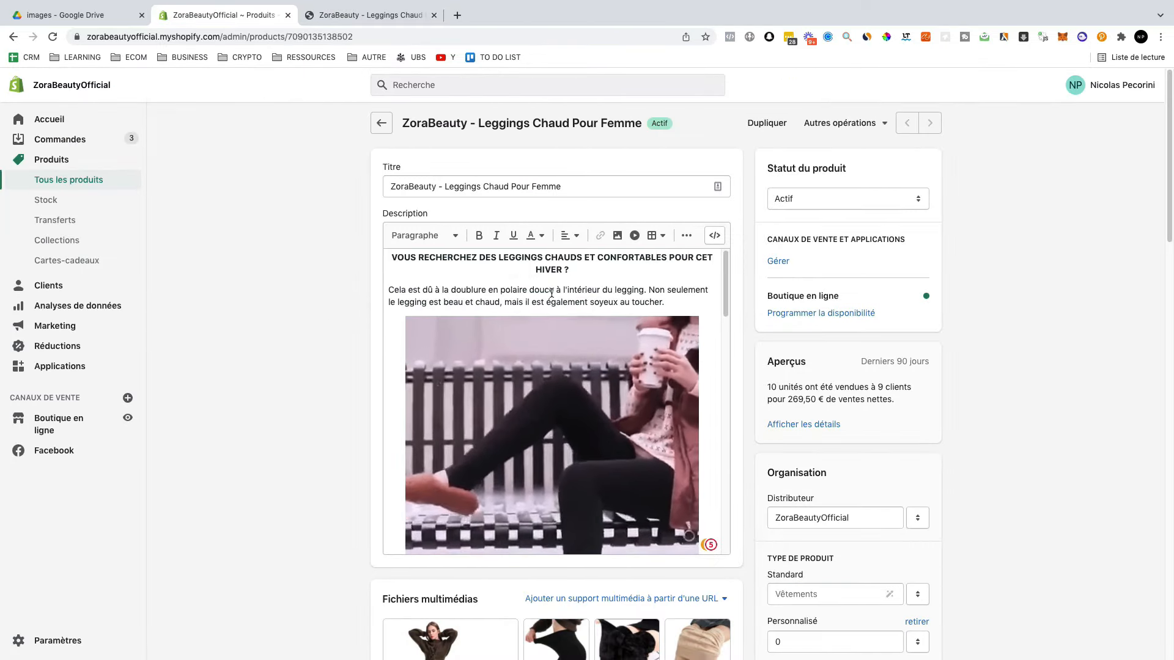
- Examine the leggings product's description with its embedded images, and view the uploaded images available for insertion without inserting one
{"action": "scroll", "coordinate": [535, 326], "scroll_direction": "down", "scroll_amount": 1}
{"action": "scroll", "coordinate": [534, 326], "scroll_direction": "up", "scroll_amount": 1}
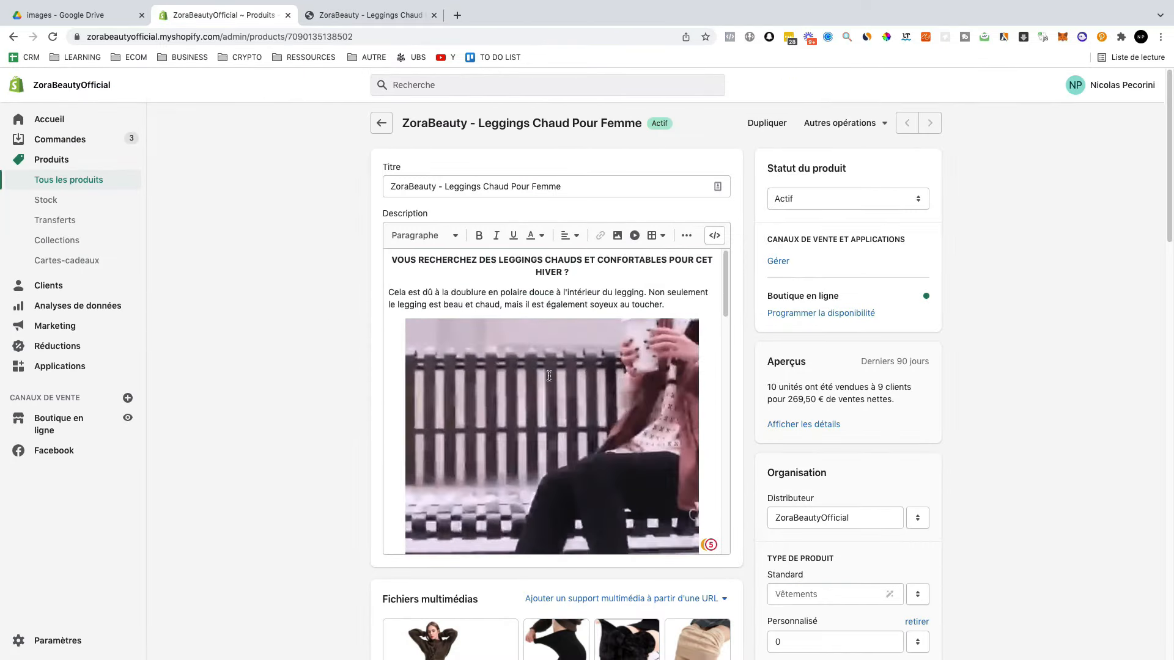
{"action": "scroll", "coordinate": [537, 346], "scroll_direction": "down", "scroll_amount": 8}
{"action": "scroll", "coordinate": [536, 346], "scroll_direction": "up", "scroll_amount": 2}
{"action": "scroll", "coordinate": [531, 357], "scroll_direction": "up", "scroll_amount": 6}
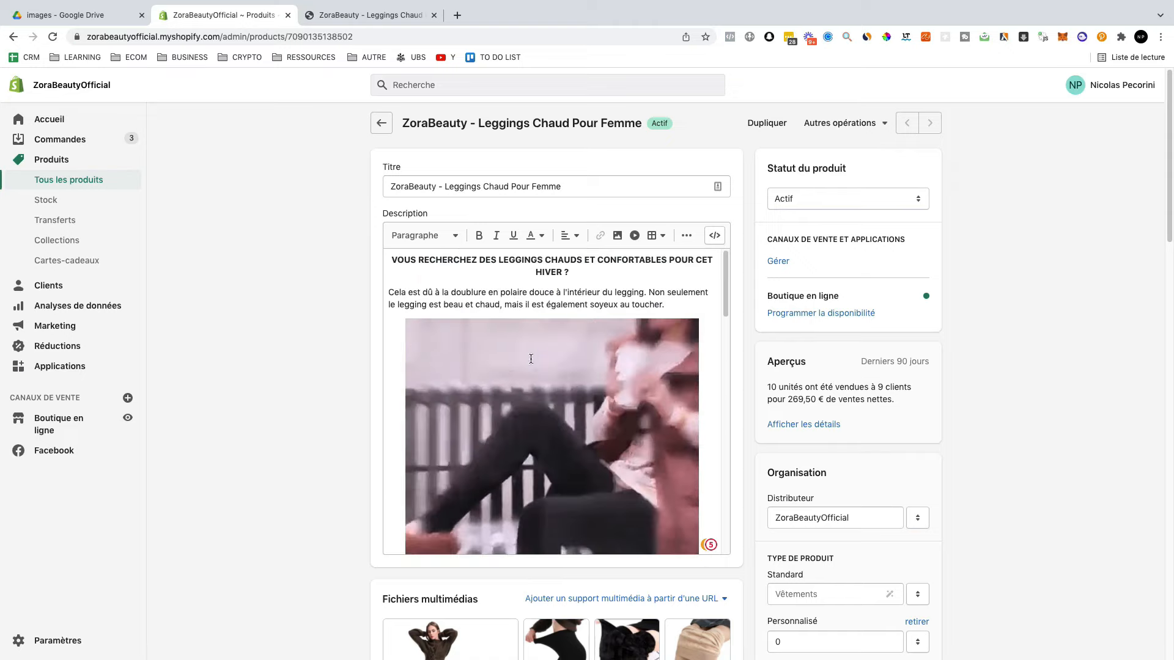
{"action": "left_click", "coordinate": [611, 252]}
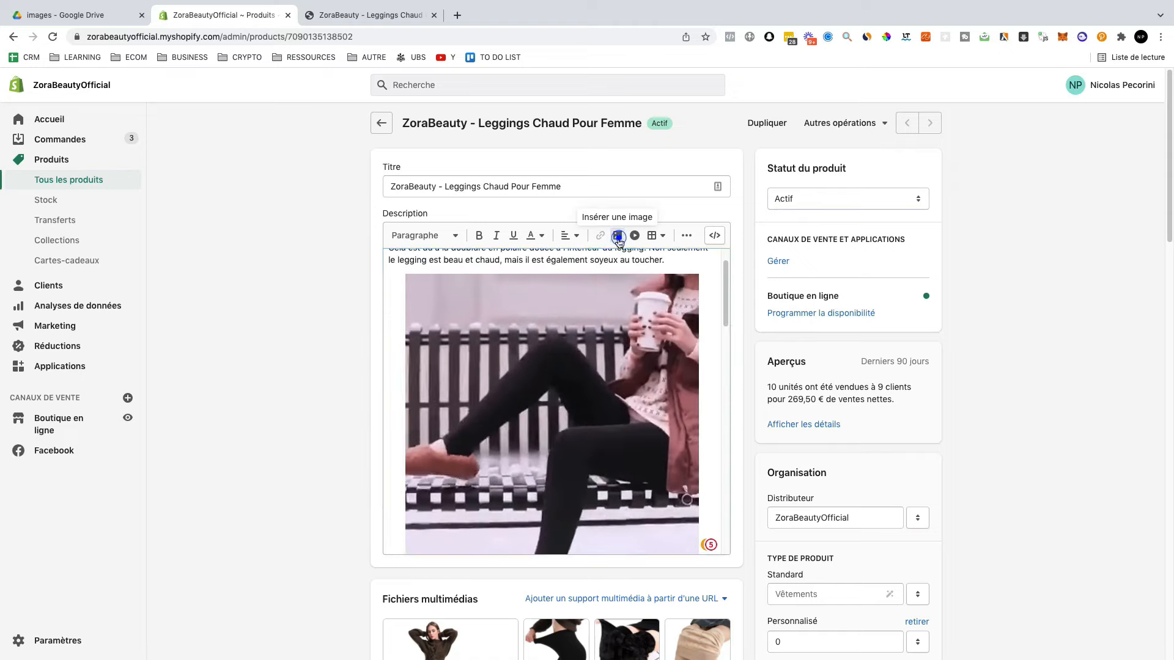
{"action": "left_click", "coordinate": [617, 236]}
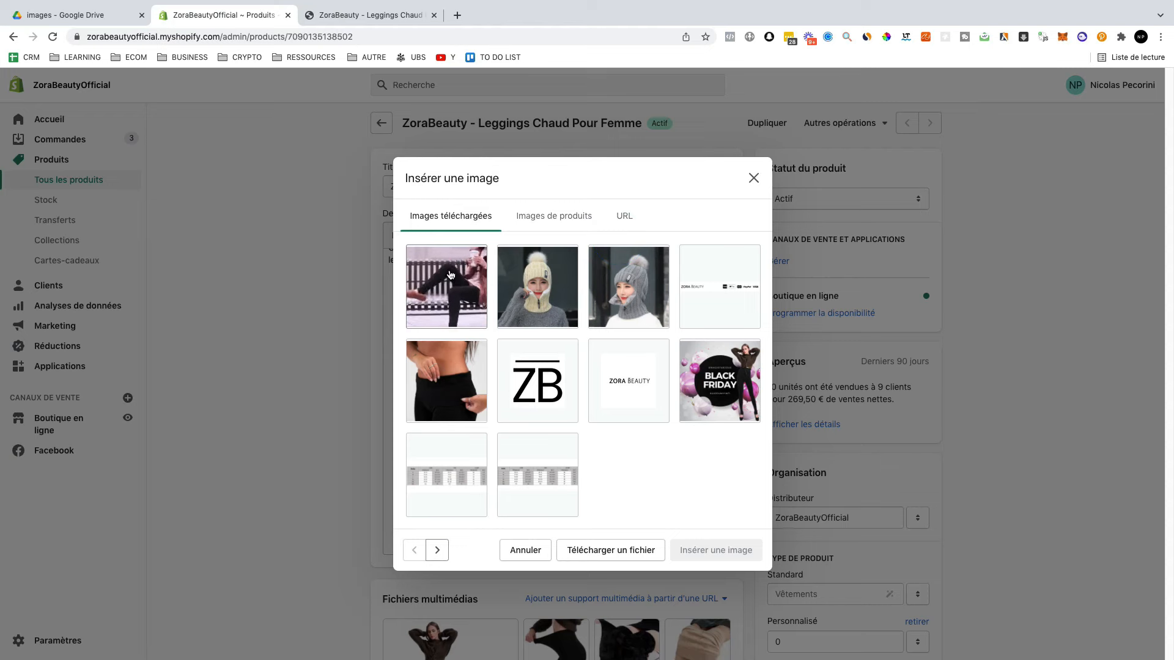
{"action": "left_click", "coordinate": [752, 178]}
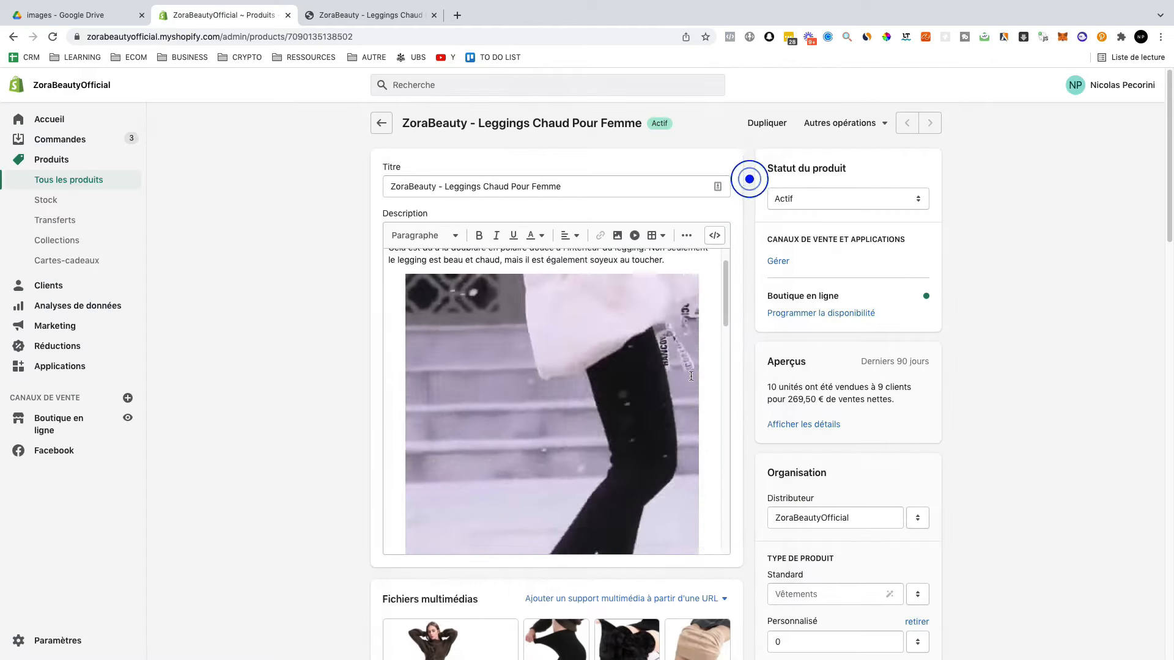
{"action": "scroll", "coordinate": [527, 429], "scroll_direction": "down", "scroll_amount": 5}
{"action": "scroll", "coordinate": [568, 398], "scroll_direction": "down", "scroll_amount": 5}
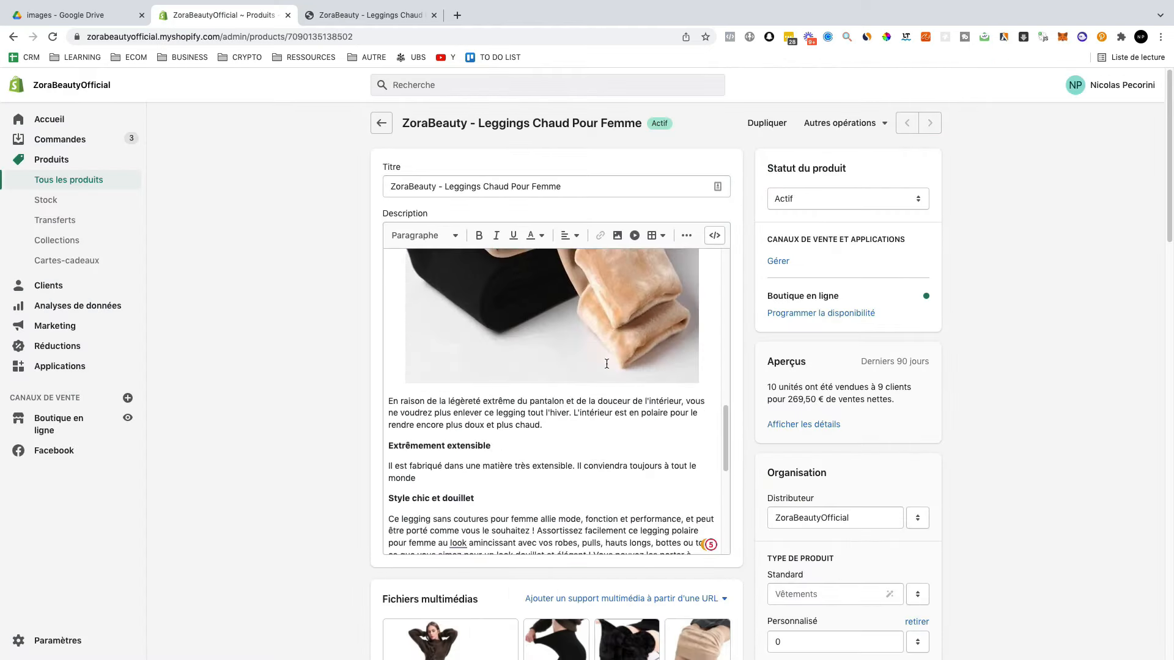
{"action": "scroll", "coordinate": [561, 359], "scroll_direction": "down", "scroll_amount": 5}
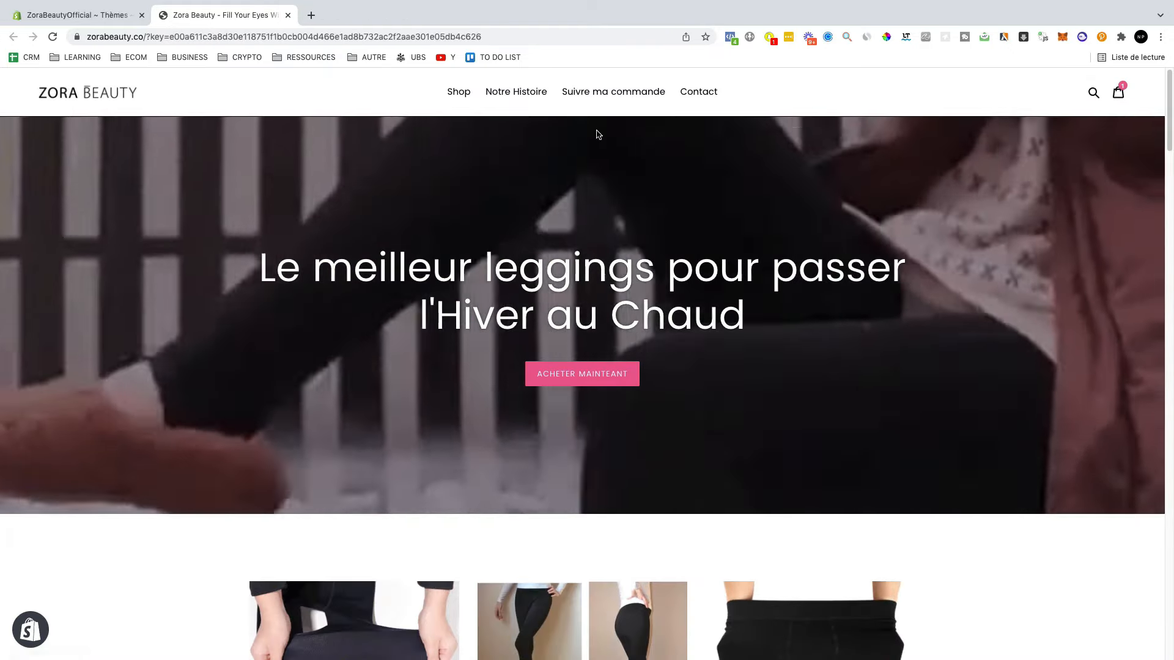
- Review the storefront home page from the banner through the text columns to the featured product, and view other photos in its gallery
{"action": "scroll", "coordinate": [643, 312], "scroll_direction": "down", "scroll_amount": 8}
{"action": "scroll", "coordinate": [643, 312], "scroll_direction": "up", "scroll_amount": 8}
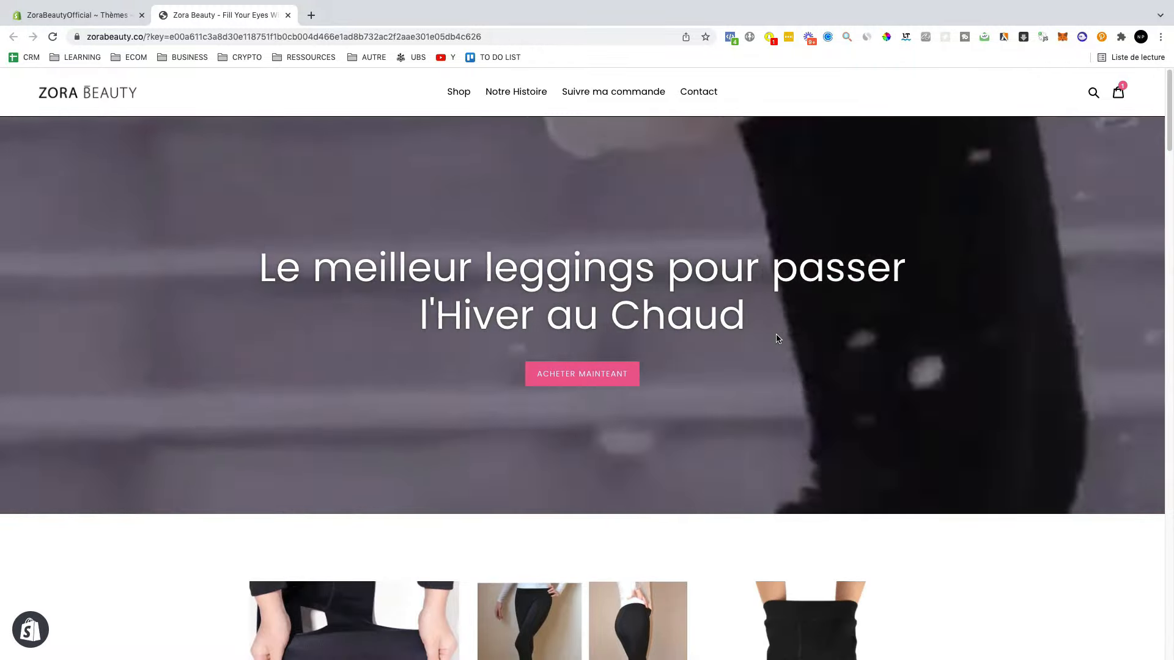
{"action": "scroll", "coordinate": [575, 336], "scroll_direction": "down", "scroll_amount": 1}
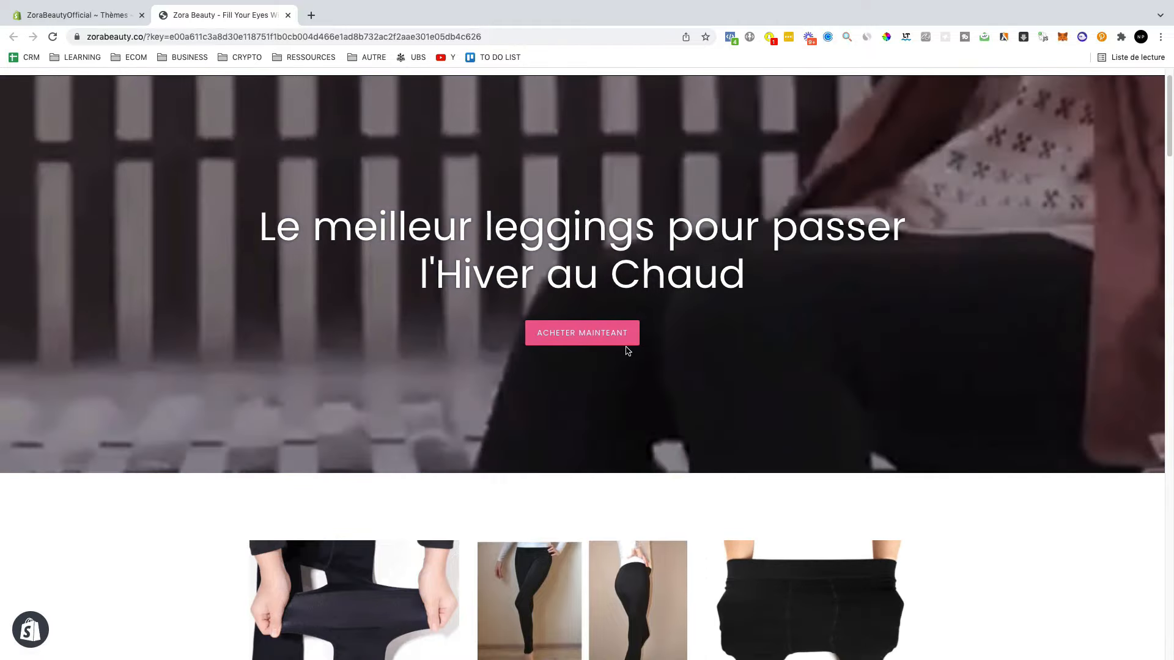
{"action": "scroll", "coordinate": [754, 310], "scroll_direction": "down", "scroll_amount": 5}
{"action": "scroll", "coordinate": [753, 311], "scroll_direction": "down", "scroll_amount": 5}
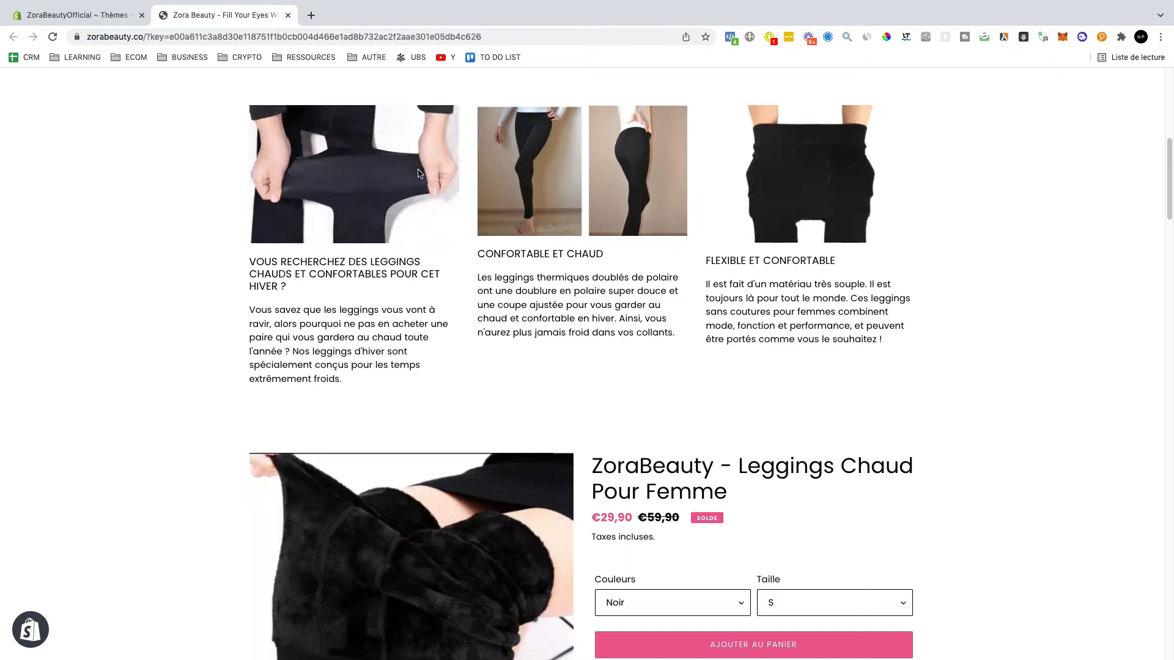
{"action": "scroll", "coordinate": [778, 286], "scroll_direction": "down", "scroll_amount": 5}
{"action": "scroll", "coordinate": [415, 256], "scroll_direction": "down", "scroll_amount": 4}
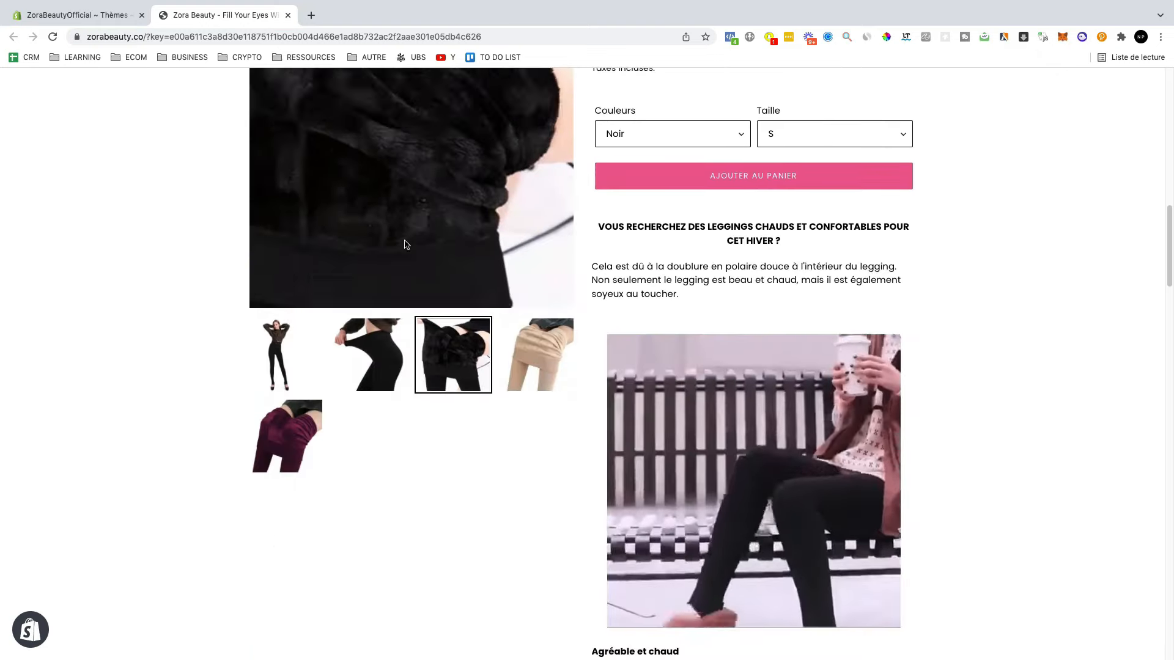
{"action": "left_click", "coordinate": [358, 336]}
{"action": "left_click", "coordinate": [295, 350]}
{"action": "scroll", "coordinate": [358, 333], "scroll_direction": "up", "scroll_amount": 4}
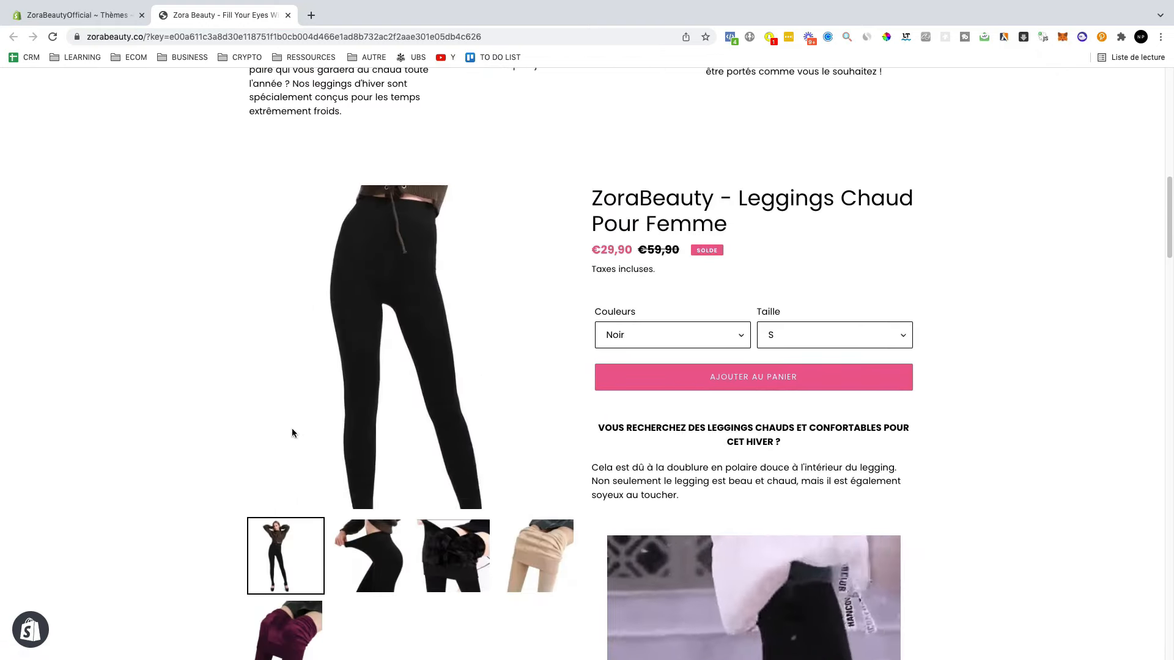
- Review the storefront from the leggings' description through the testimonials, newsletter and footer, and return to the featured product's price and purchase area
{"action": "scroll", "coordinate": [839, 469], "scroll_direction": "down", "scroll_amount": 15}
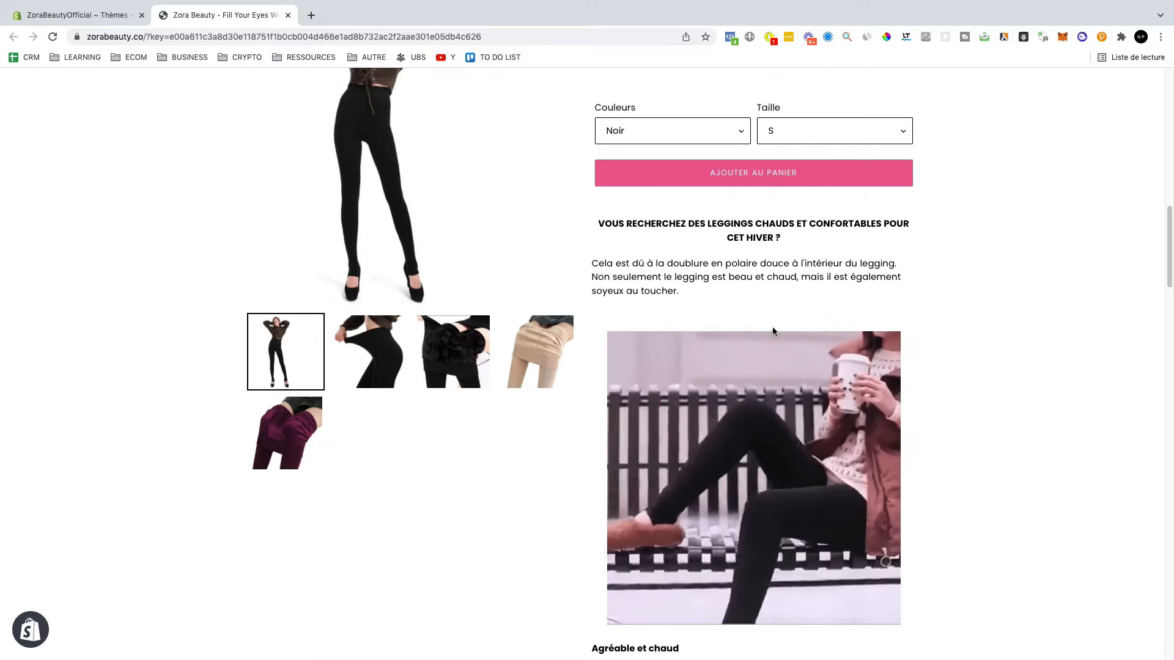
{"action": "scroll", "coordinate": [837, 364], "scroll_direction": "down", "scroll_amount": 15}
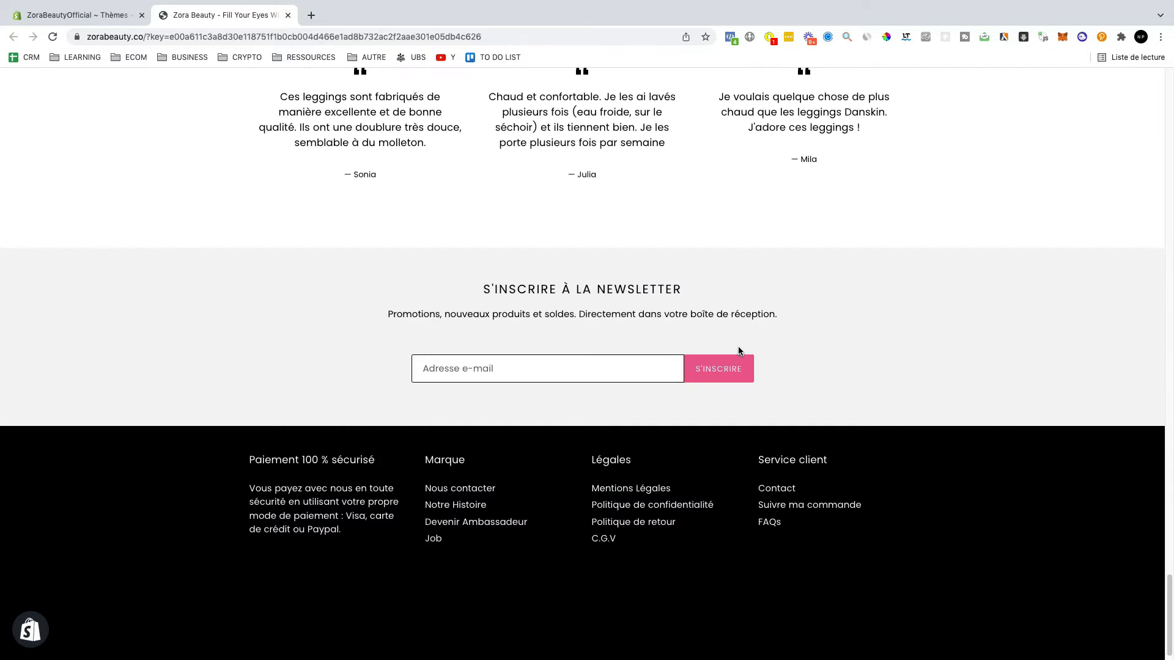
{"action": "scroll", "coordinate": [743, 428], "scroll_direction": "up", "scroll_amount": 10}
{"action": "scroll", "coordinate": [744, 492], "scroll_direction": "up", "scroll_amount": 4}
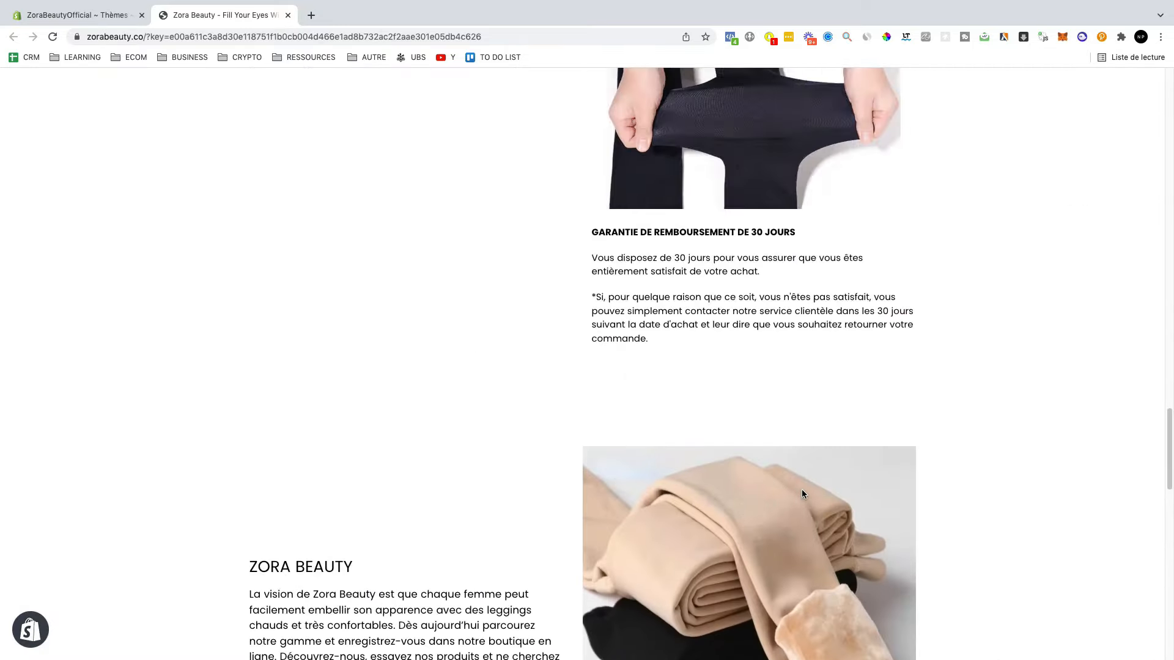
{"action": "scroll", "coordinate": [802, 489], "scroll_direction": "up", "scroll_amount": 12}
{"action": "scroll", "coordinate": [802, 490], "scroll_direction": "up", "scroll_amount": 10}
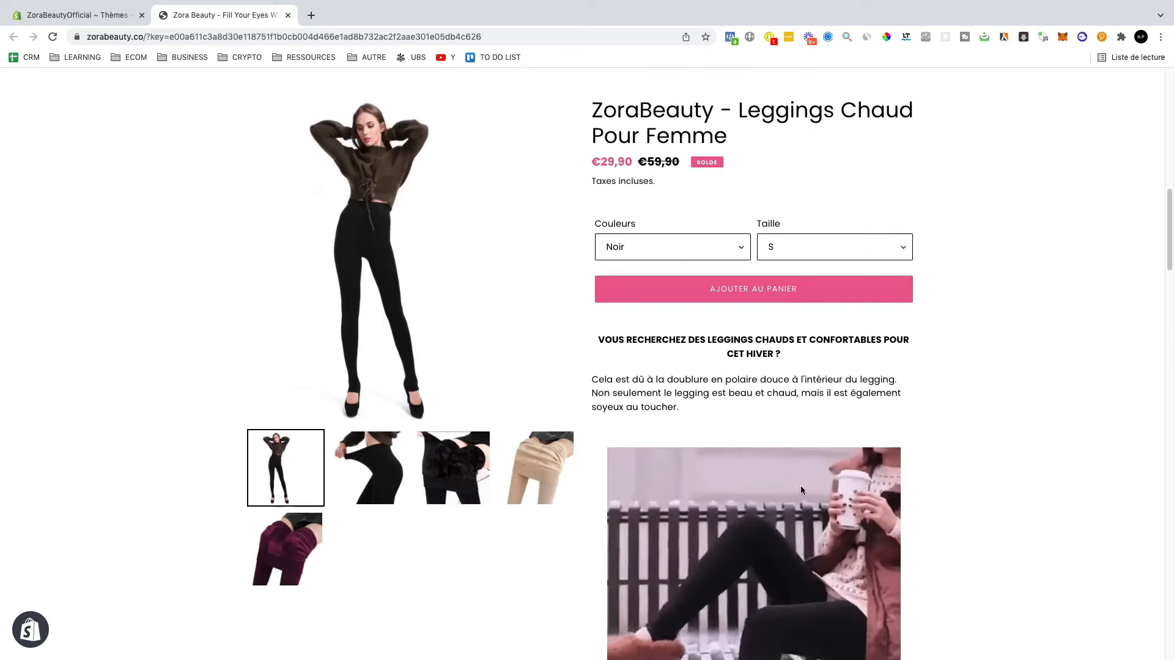
{"action": "scroll", "coordinate": [814, 502], "scroll_direction": "down", "scroll_amount": 8}
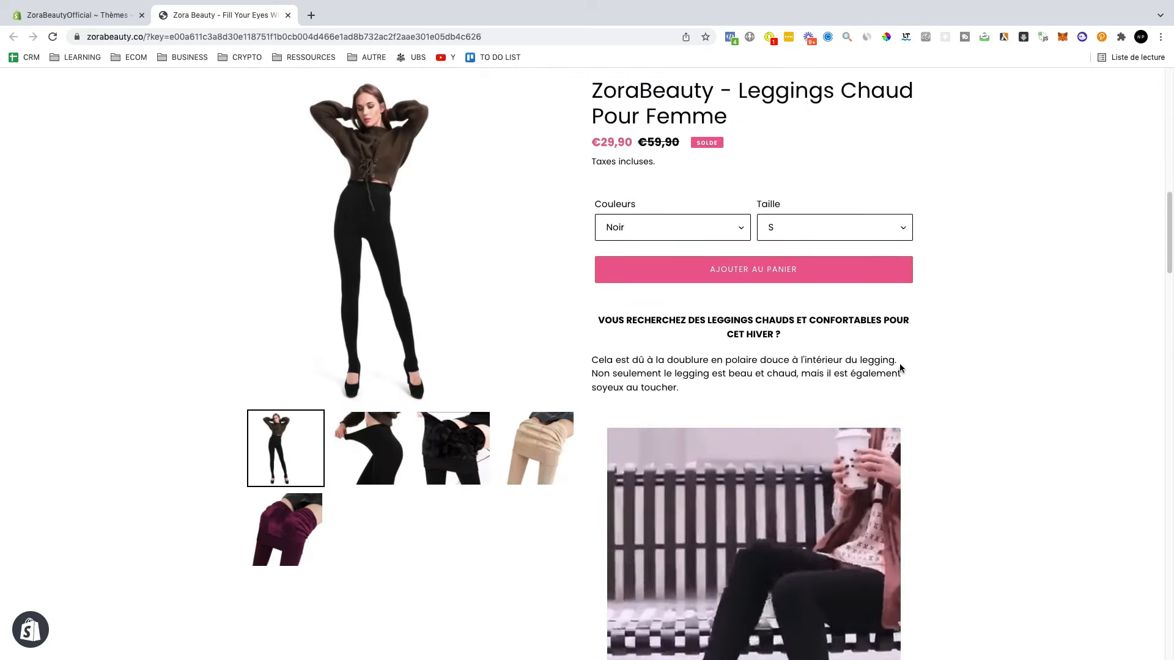
{"action": "scroll", "coordinate": [899, 343], "scroll_direction": "up", "scroll_amount": 2}
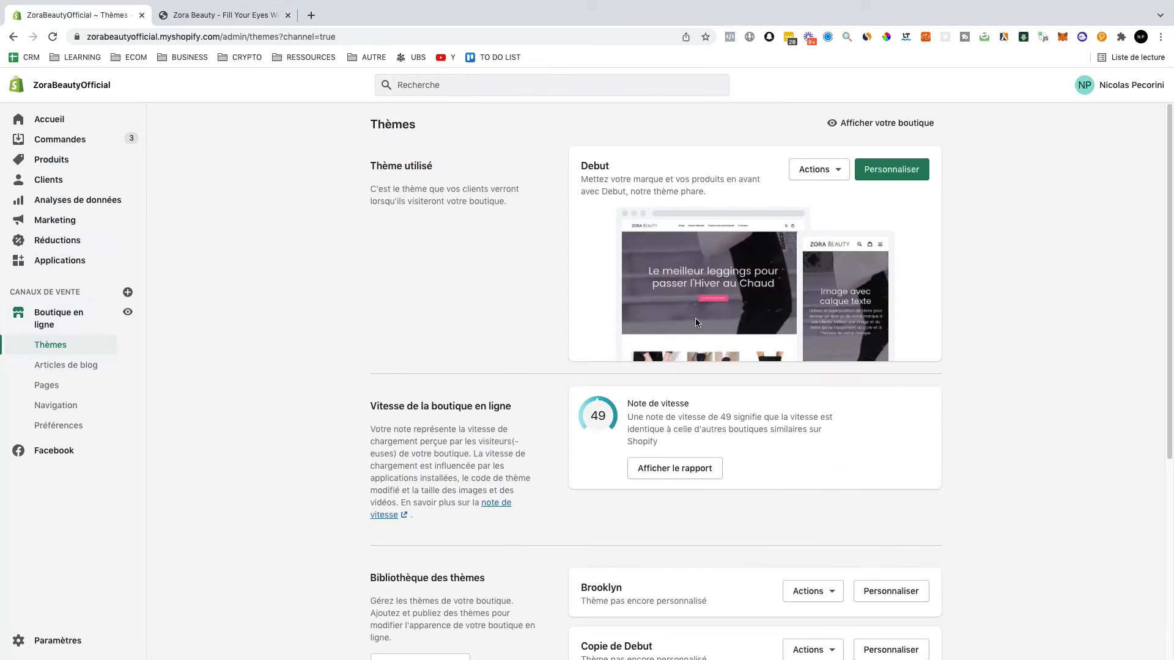
- Open the Debut theme's language editor at the Products translations and compare them with the storefront
{"action": "left_click", "coordinate": [837, 177]}
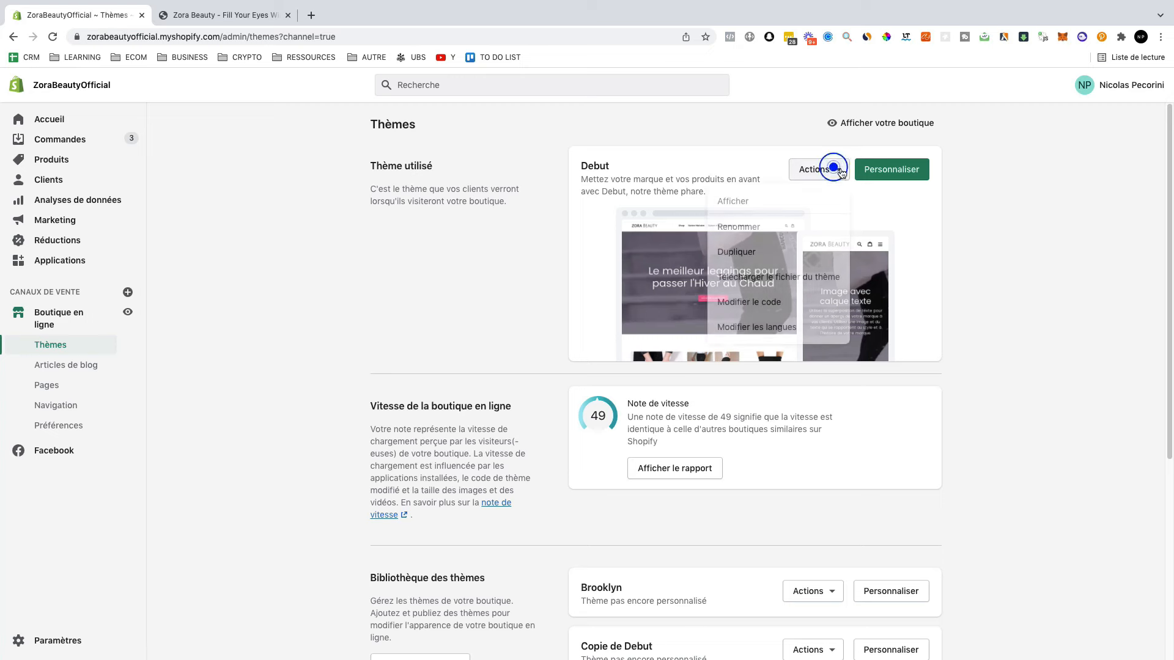
{"action": "left_click", "coordinate": [747, 328]}
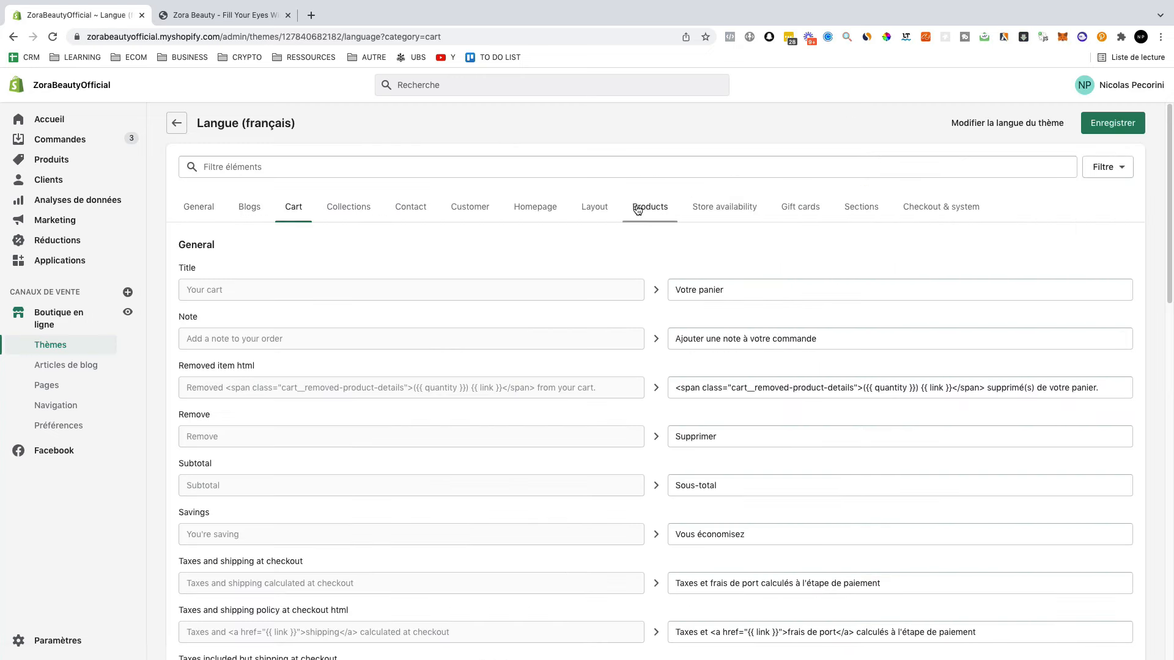
{"action": "left_click", "coordinate": [637, 209]}
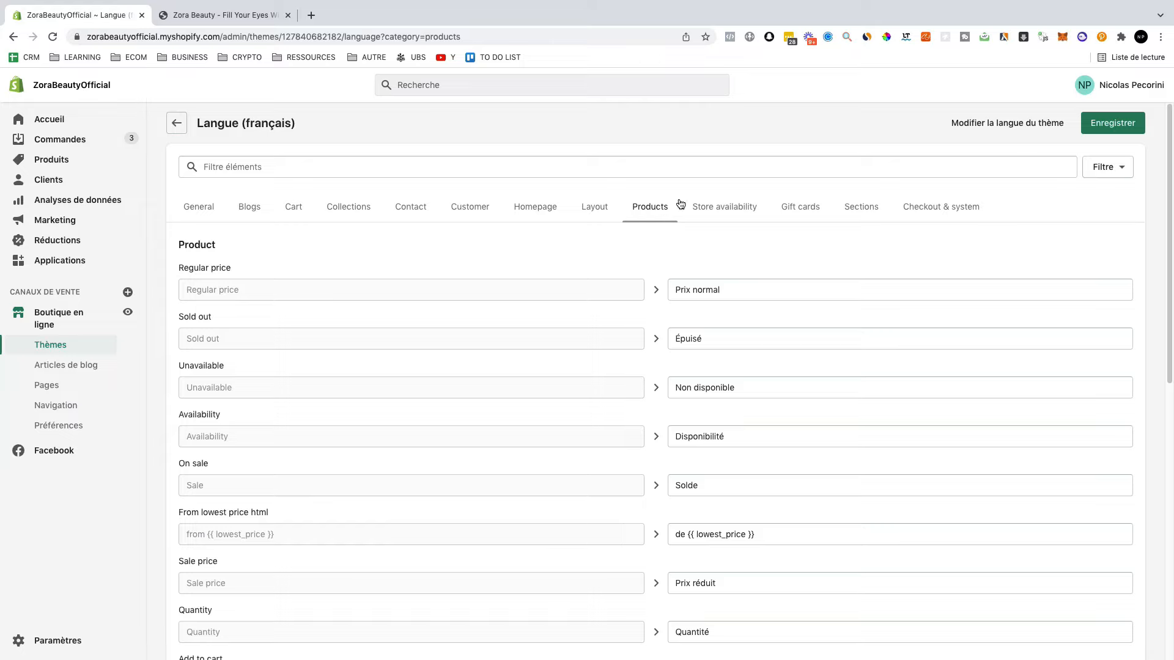
{"action": "left_click", "coordinate": [227, 19]}
{"action": "left_click", "coordinate": [106, 15]}
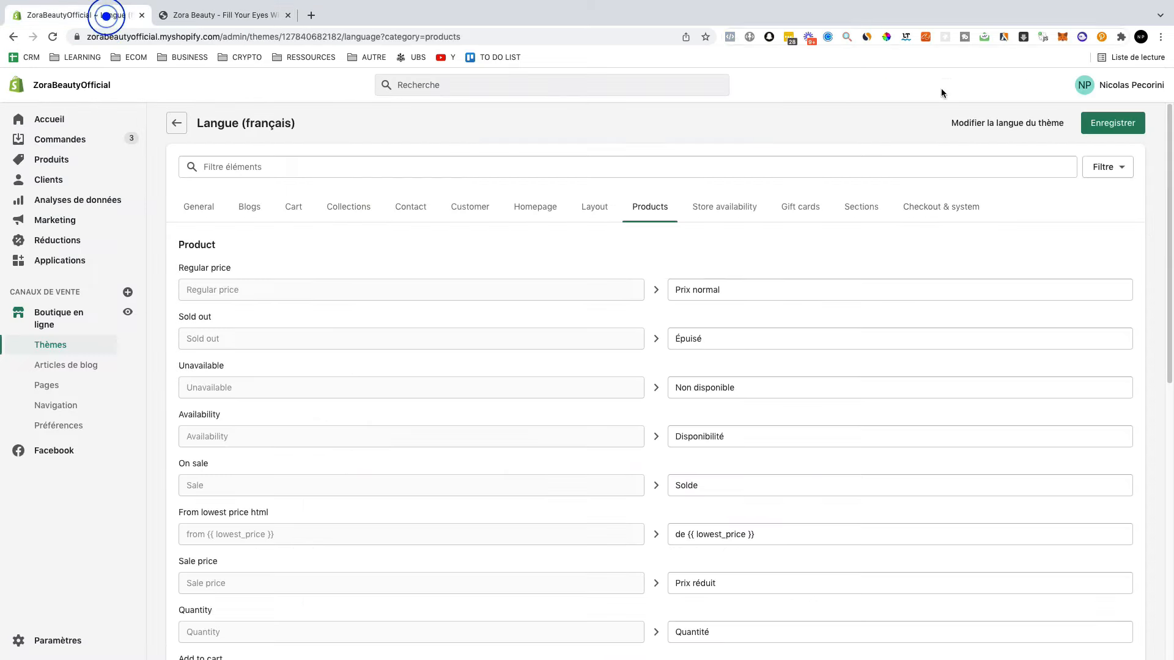
- Change the On sale translation to "Réduction" and save the change
{"action": "scroll", "coordinate": [703, 269], "scroll_direction": "down", "scroll_amount": 3}
{"action": "scroll", "coordinate": [678, 196], "scroll_direction": "down", "scroll_amount": 1}
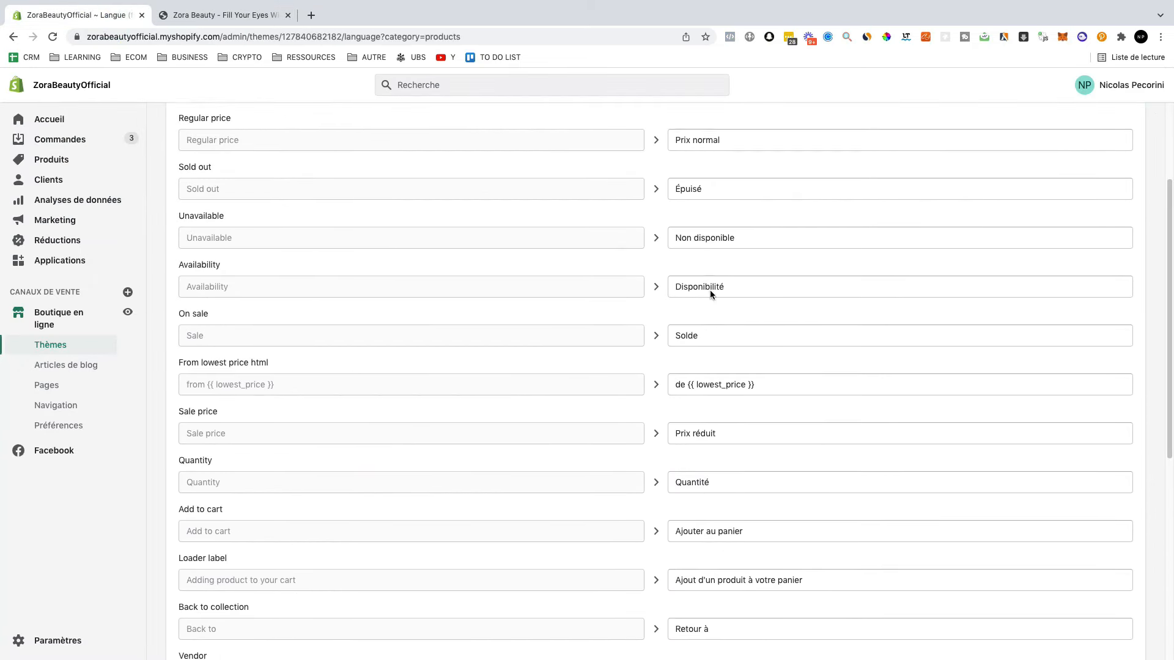
{"action": "double_click", "coordinate": [677, 299]}
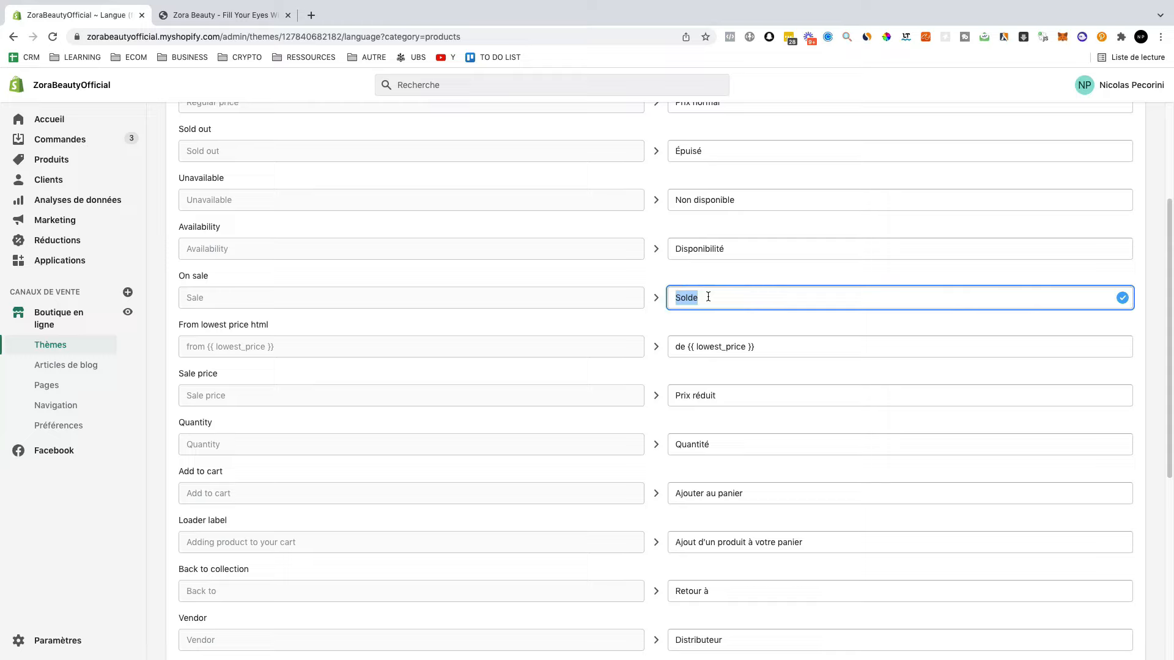
{"action": "type", "text": "Réduction"}
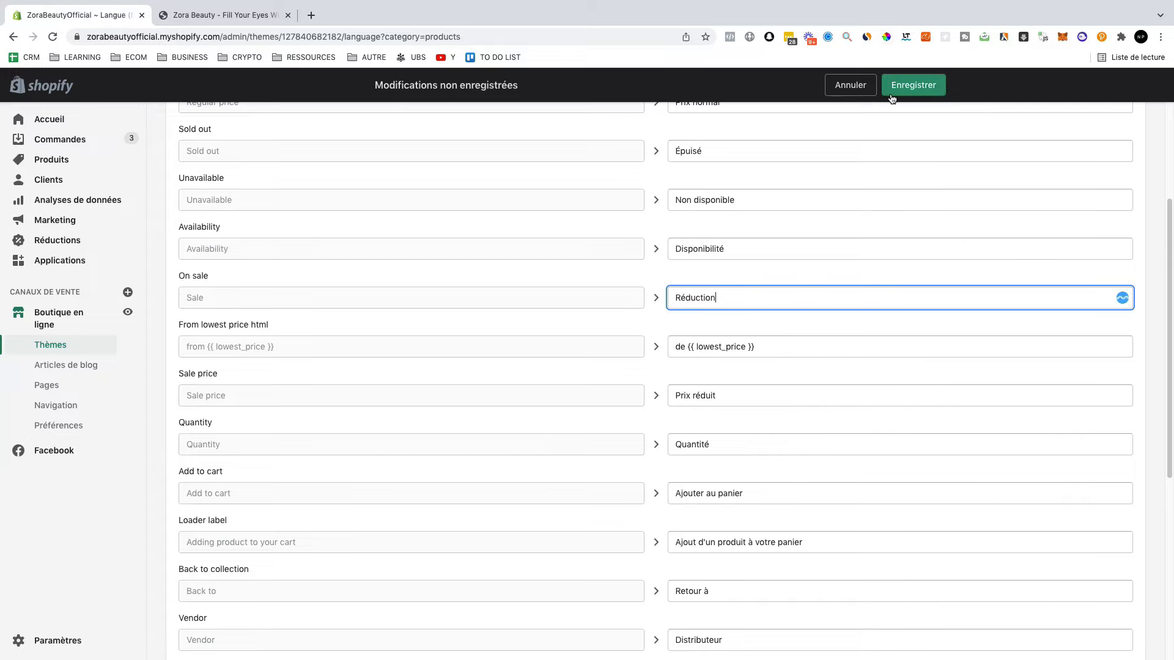
{"action": "left_click", "coordinate": [892, 97]}
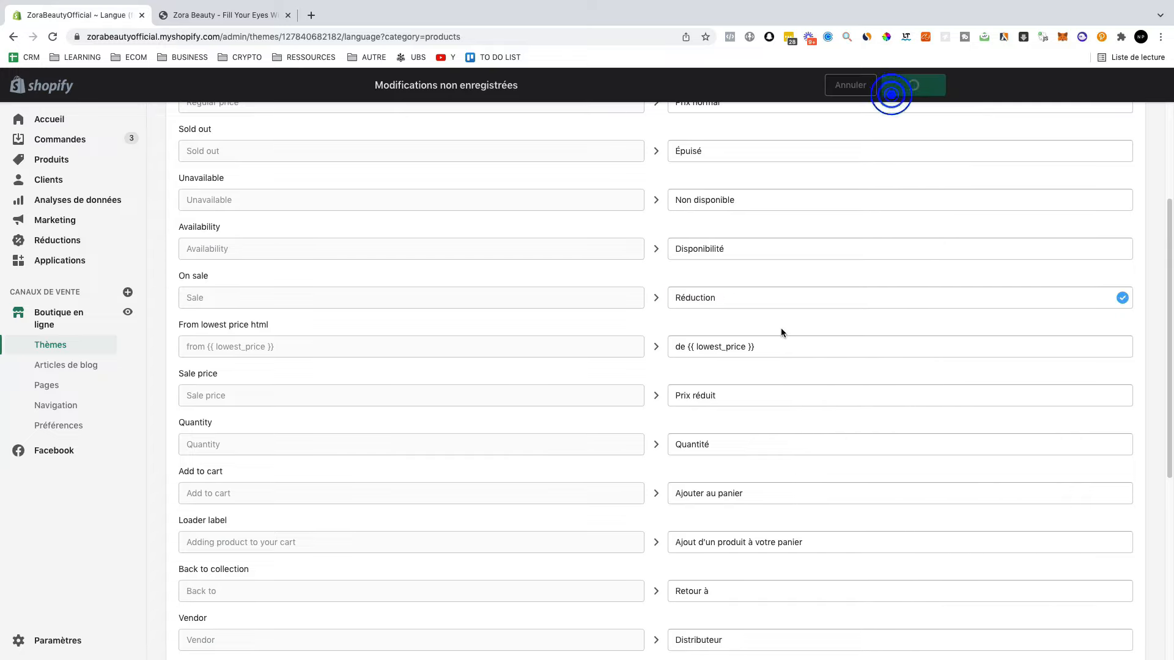
- Set the Add to cart translation to "Acheter Maintenant" and the Include taxes translation to "Livraison offerte avant minuit", and save
{"action": "scroll", "coordinate": [688, 201], "scroll_direction": "down", "scroll_amount": 4}
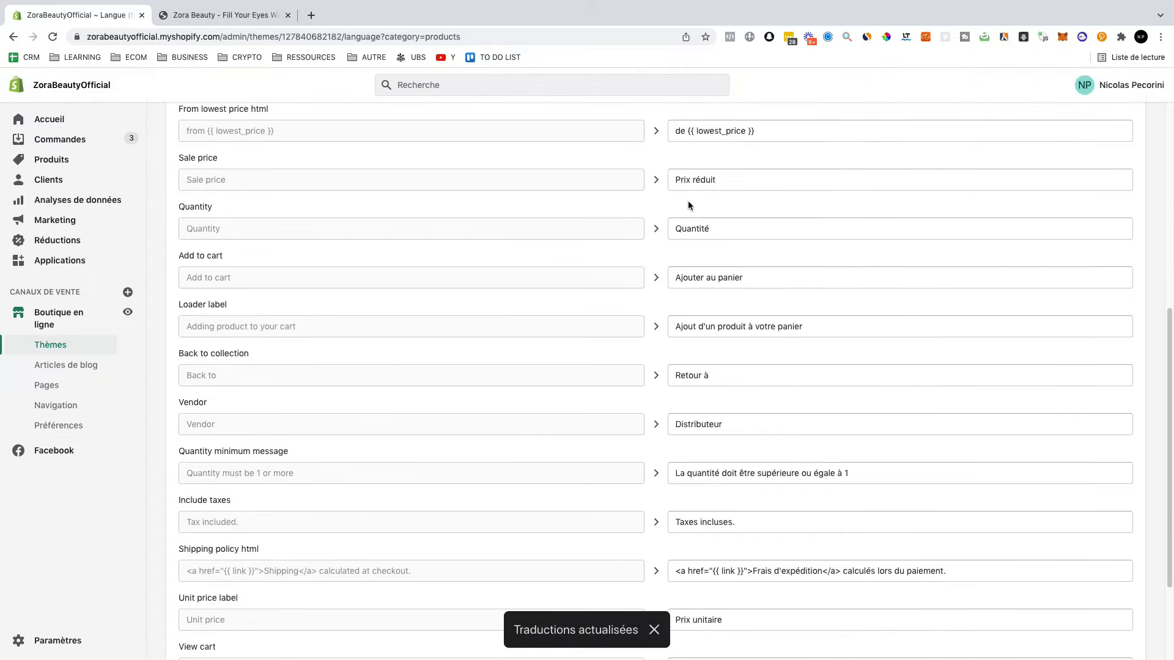
{"action": "scroll", "coordinate": [717, 288], "scroll_direction": "down", "scroll_amount": 2}
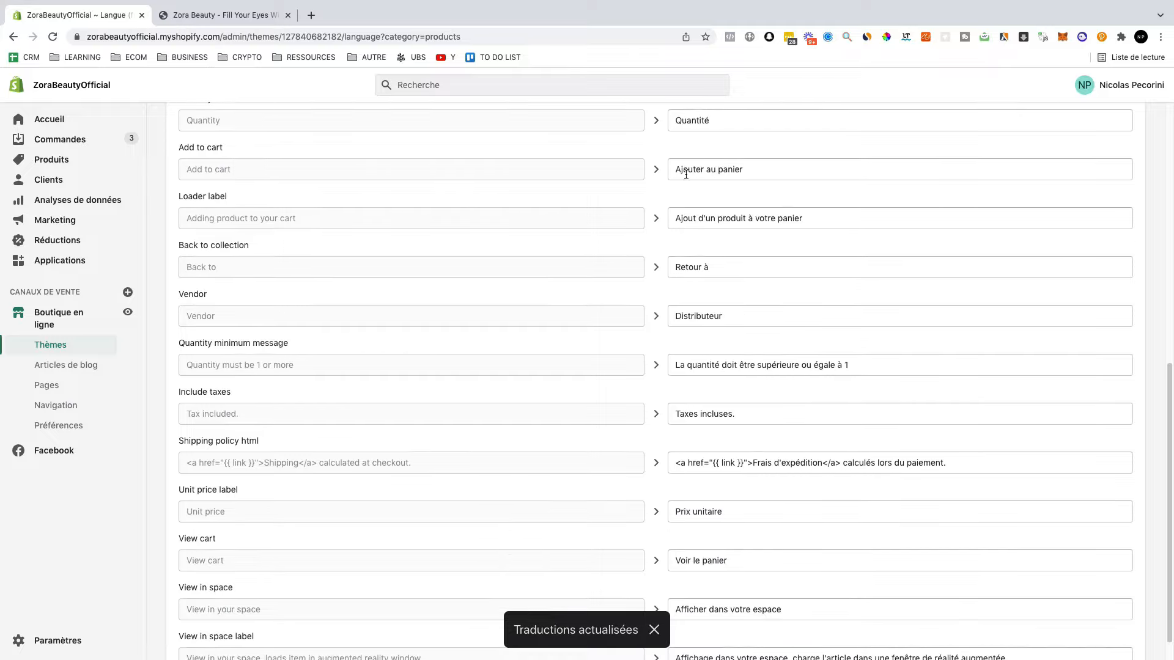
{"action": "left_click", "coordinate": [720, 169]}
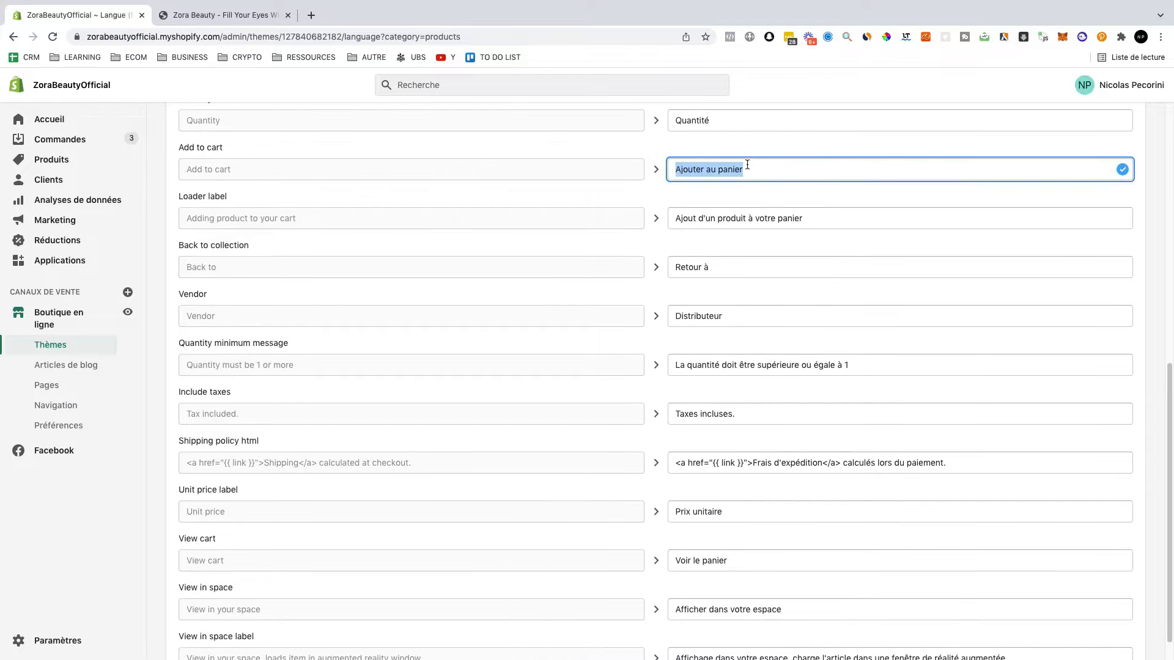
{"action": "type", "text": "Acheter Maintenant"}
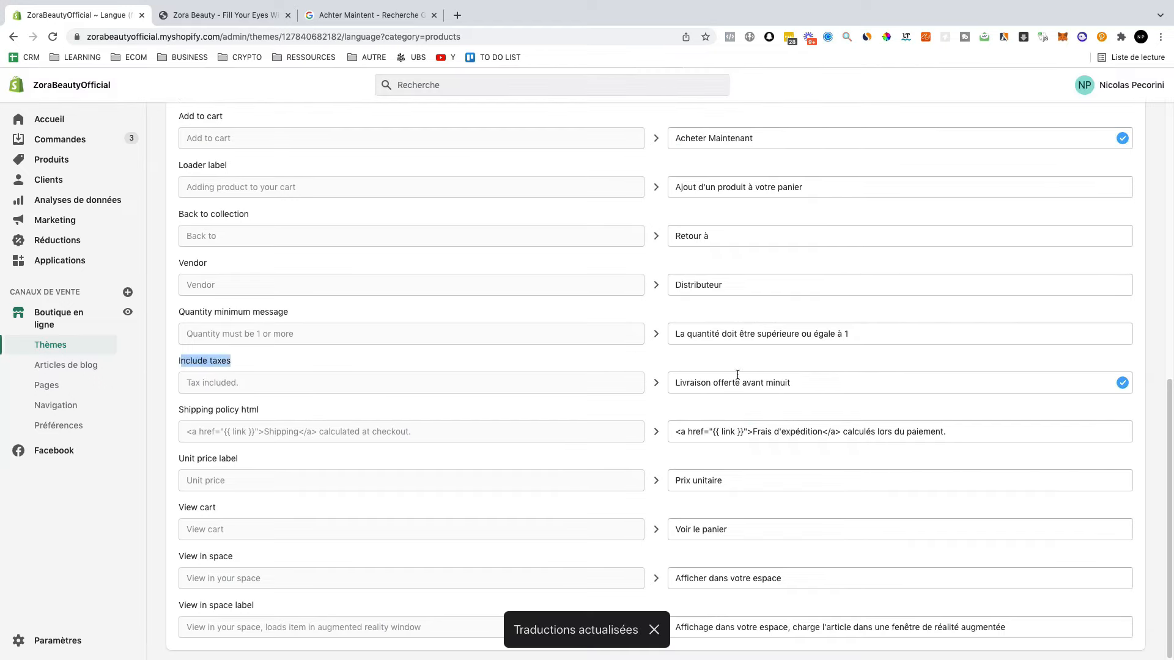
- Check the edited Include taxes, Add to cart and On sale translations in the product texts
{"action": "triple_click", "coordinate": [679, 382]}
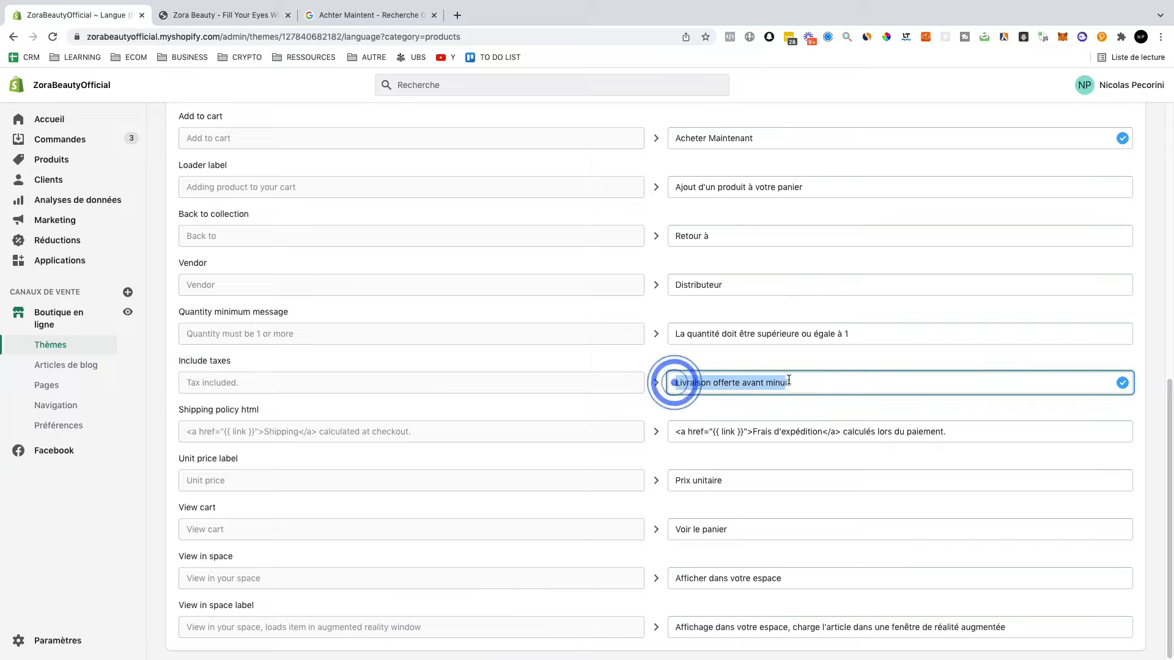
{"action": "left_click", "coordinate": [826, 384]}
{"action": "scroll", "coordinate": [826, 304], "scroll_direction": "up", "scroll_amount": 4}
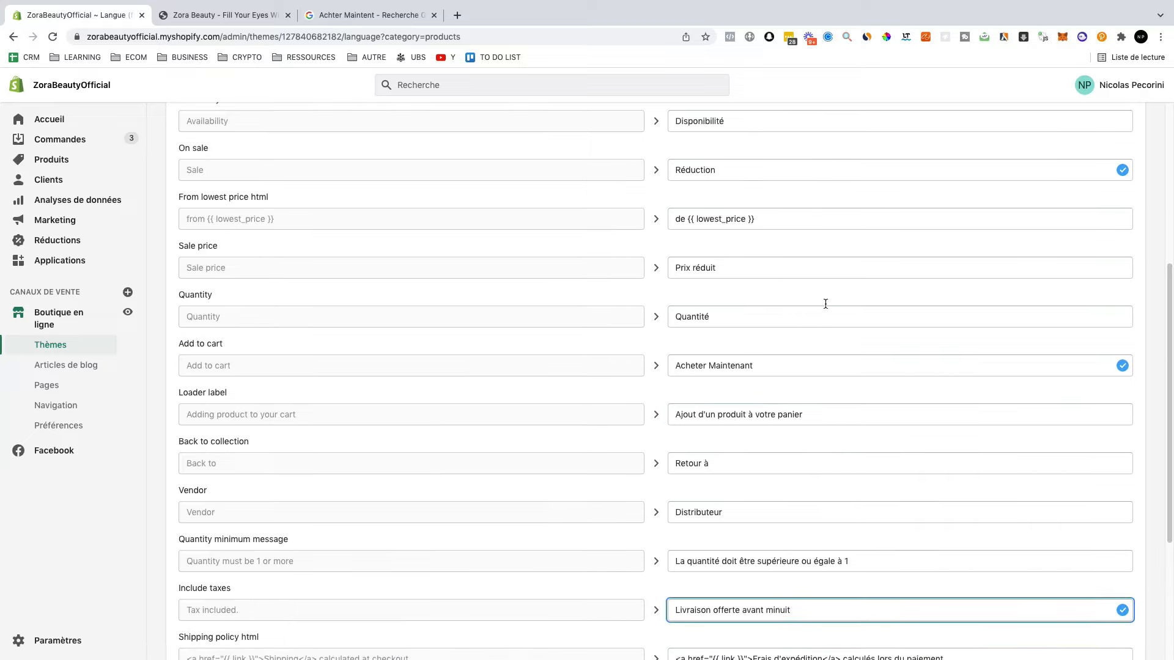
{"action": "scroll", "coordinate": [857, 411], "scroll_direction": "up", "scroll_amount": 5}
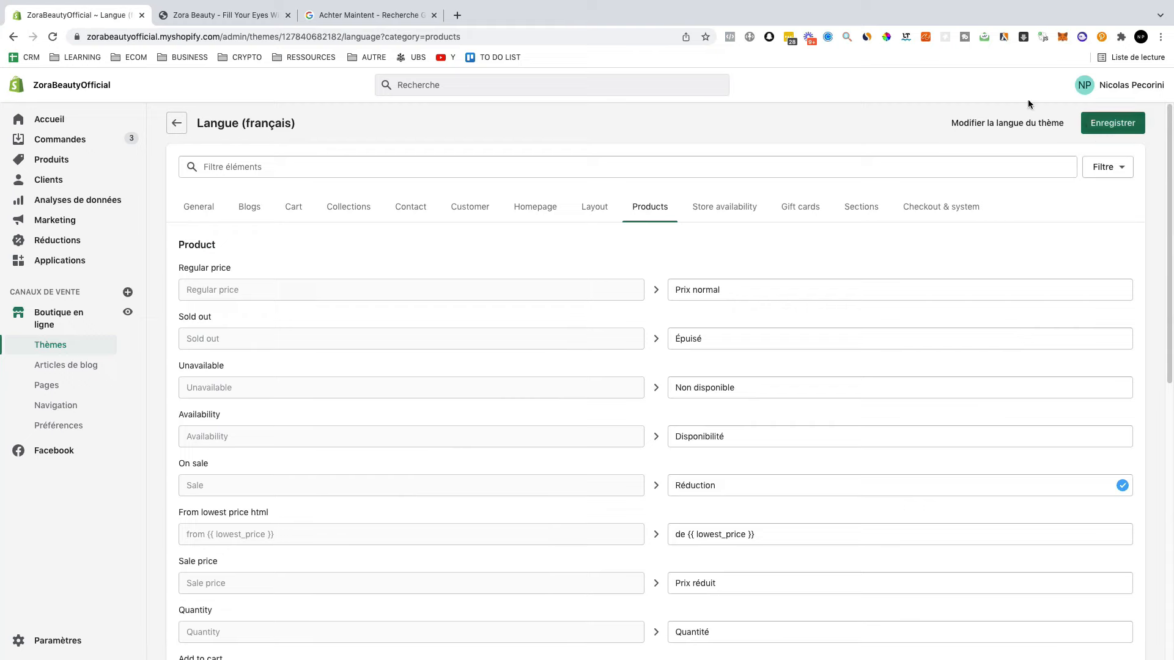
{"action": "scroll", "coordinate": [760, 393], "scroll_direction": "down", "scroll_amount": 5}
- Return to the storefront, close the leftover Google search page and reload the store to apply the new texts
{"action": "left_click", "coordinate": [204, 15]}
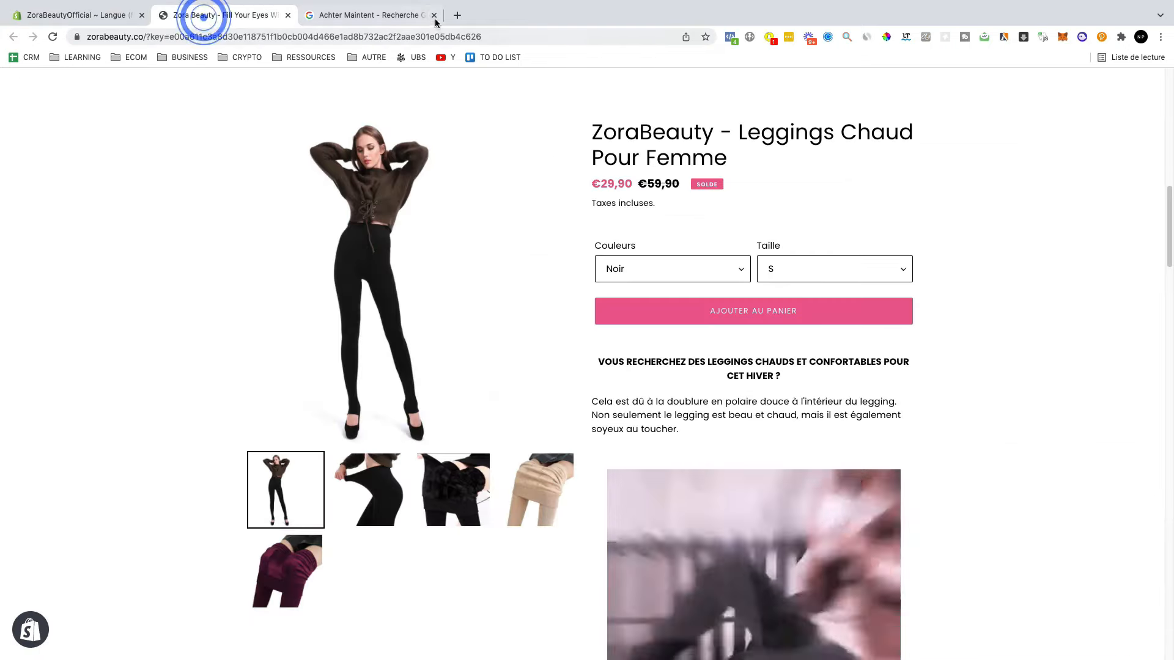
{"action": "left_click", "coordinate": [434, 16]}
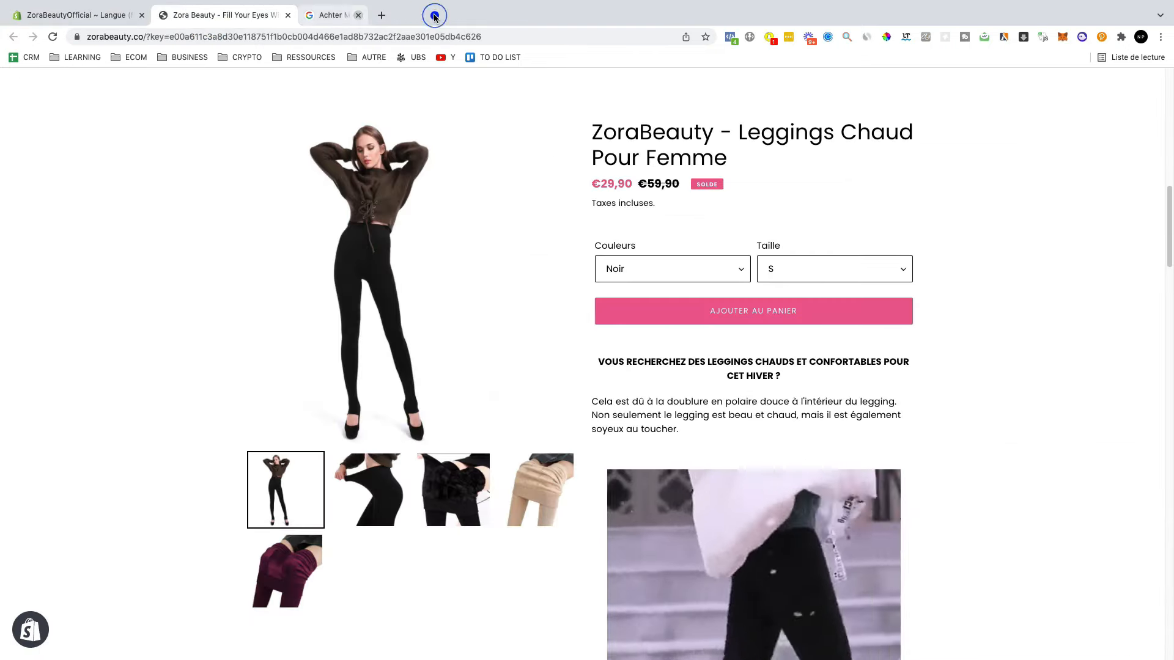
{"action": "left_click", "coordinate": [53, 37]}
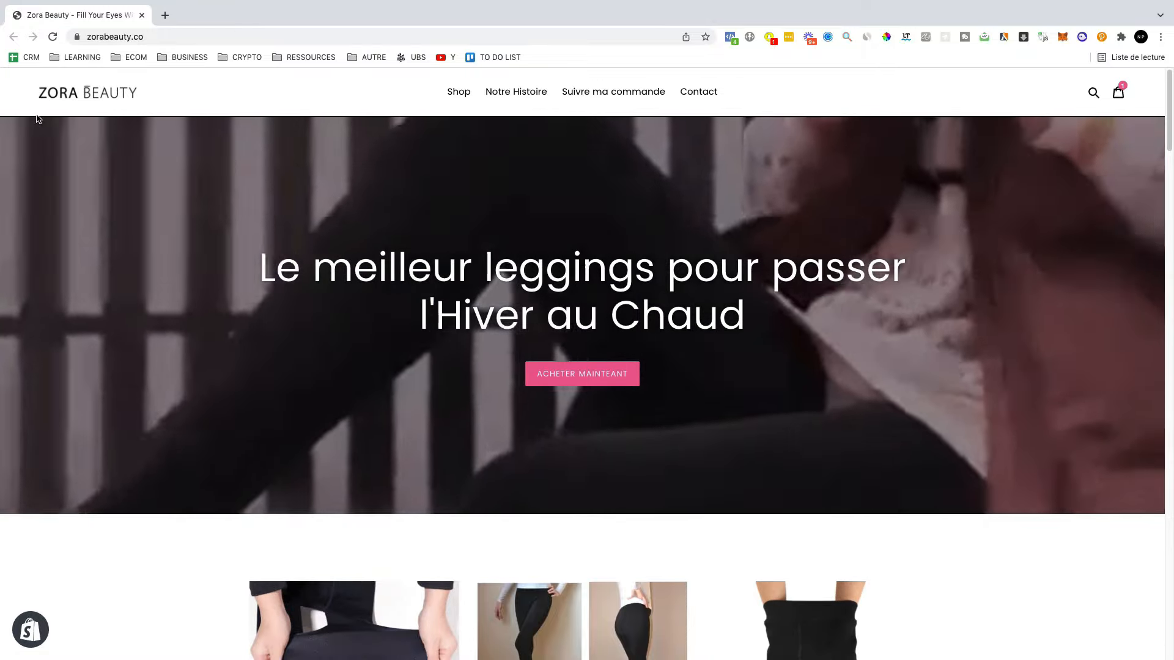
- Review the live home page from the banner through the featured product's new labels down to the footer, and return to the banner
{"action": "scroll", "coordinate": [856, 306], "scroll_direction": "down", "scroll_amount": 10}
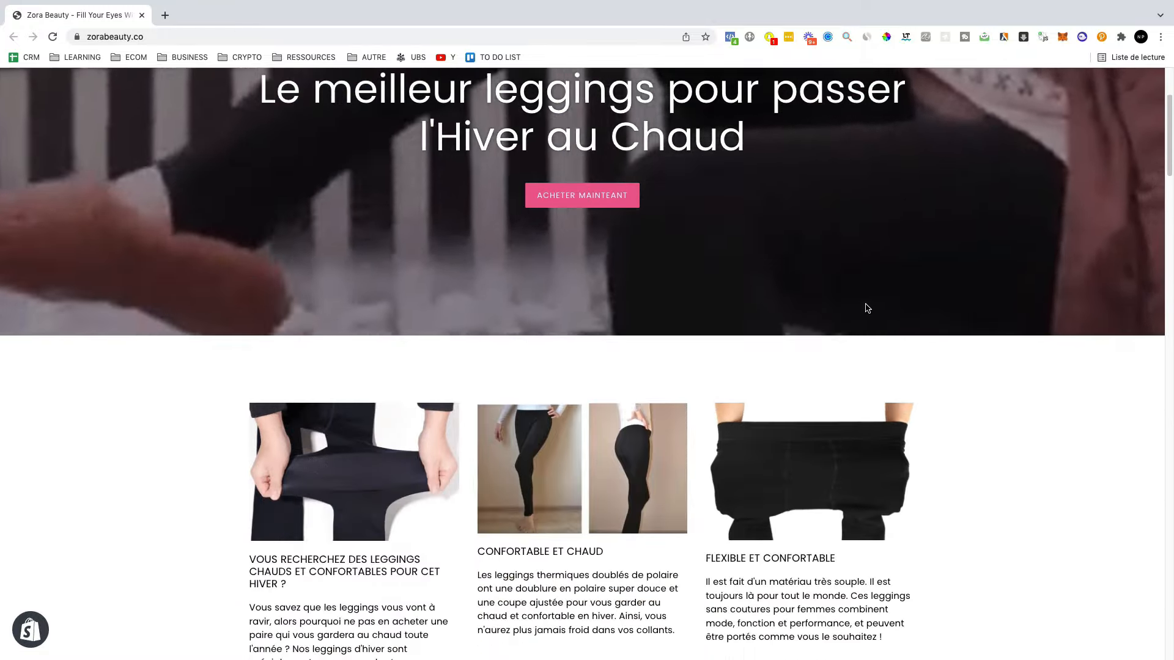
{"action": "scroll", "coordinate": [976, 313], "scroll_direction": "down", "scroll_amount": 20}
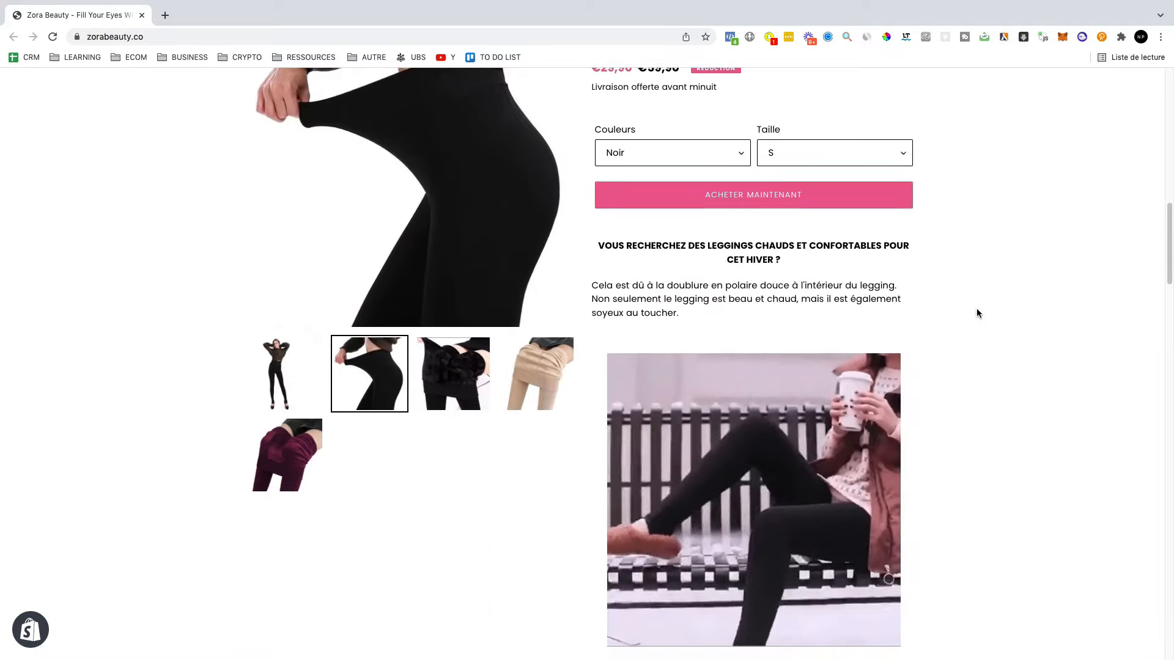
{"action": "scroll", "coordinate": [987, 313], "scroll_direction": "down", "scroll_amount": 20}
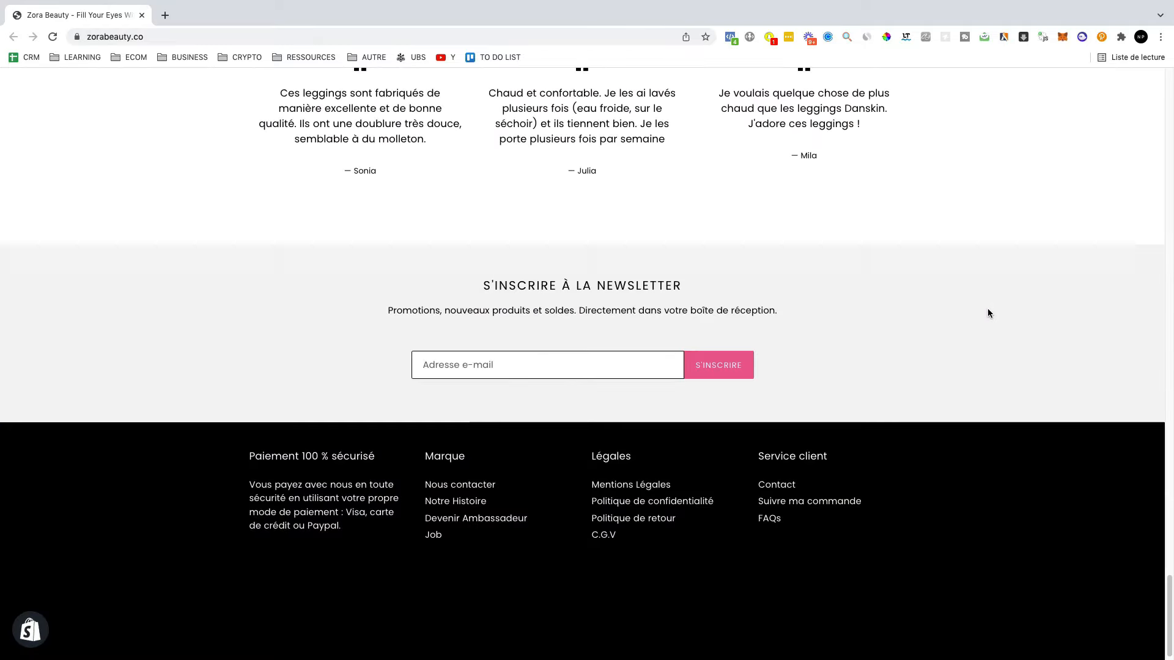
{"action": "scroll", "coordinate": [986, 313], "scroll_direction": "down", "scroll_amount": 1}
{"action": "scroll", "coordinate": [986, 313], "scroll_direction": "up", "scroll_amount": 20}
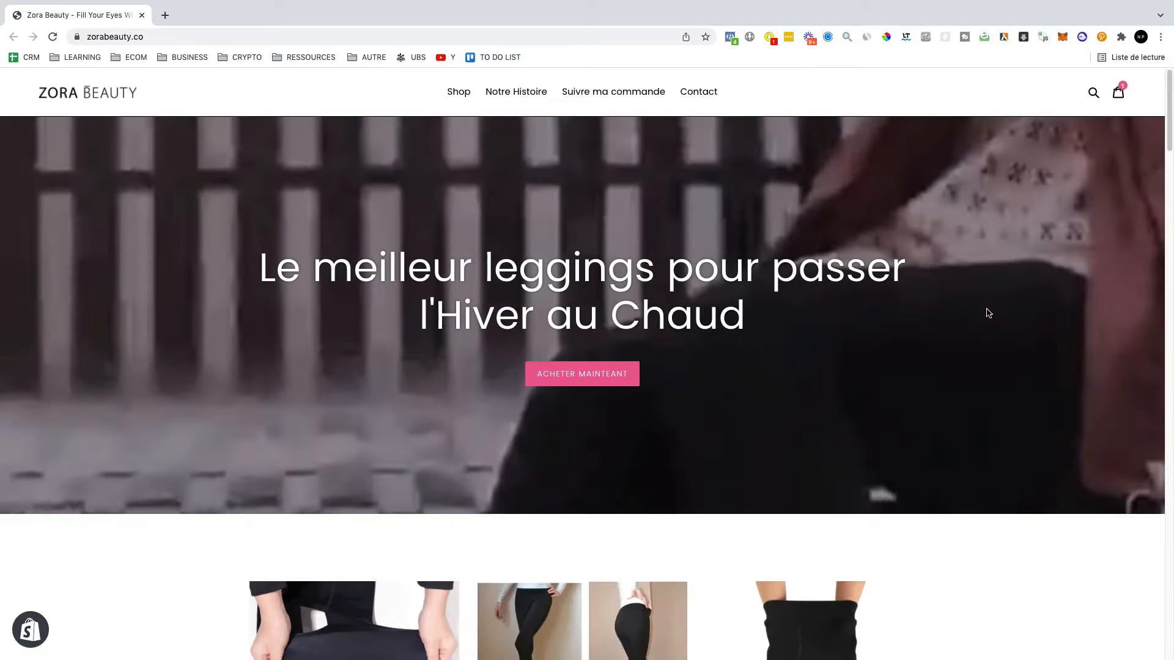